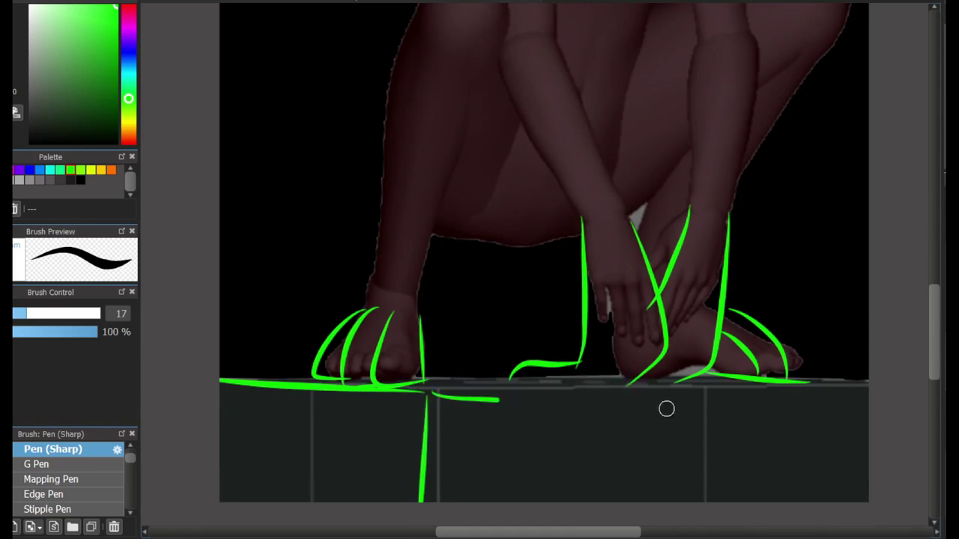
Extend the green ledge line across to the canvas's right edge and sketch the wing arms and curved membrane edges beside the shoulders
drag(427, 386, 865, 382)
drag(935, 332, 934, 255)
drag(384, 113, 508, 214)
mouse_move(272, 483)
mouse_down()
mouse_move(433, 69)
mouse_move(219, 277)
mouse_up()
drag(221, 359, 255, 470)
drag(731, 215, 820, 182)
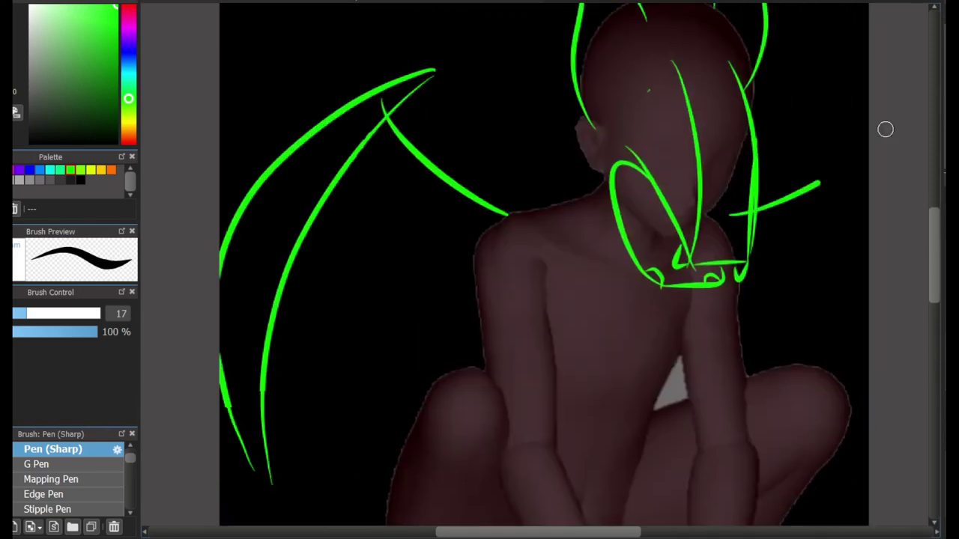
Sketch a green arched bag between the foot and the hands, with a top handle, a flap line and a teardrop pull
scroll(886, 129, down, 2)
scroll(886, 129, down, 3)
scroll(861, 225, up, 2)
drag(496, 175, 531, 145)
scroll(816, 297, down, 4)
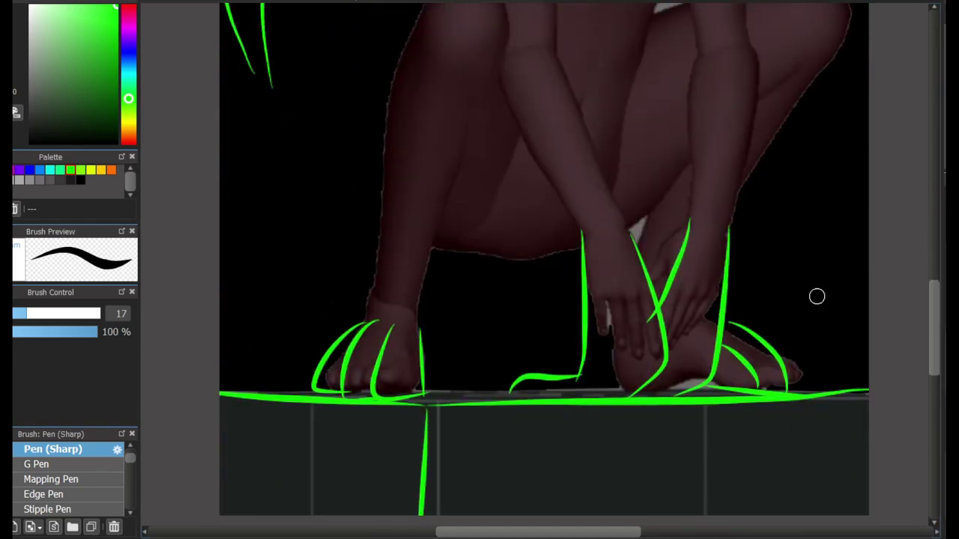
mouse_move(424, 393)
mouse_down()
mouse_move(471, 214)
mouse_move(561, 375)
mouse_up()
mouse_move(447, 281)
mouse_down()
mouse_move(483, 277)
mouse_move(491, 297)
mouse_up()
scroll(503, 338, up, 2)
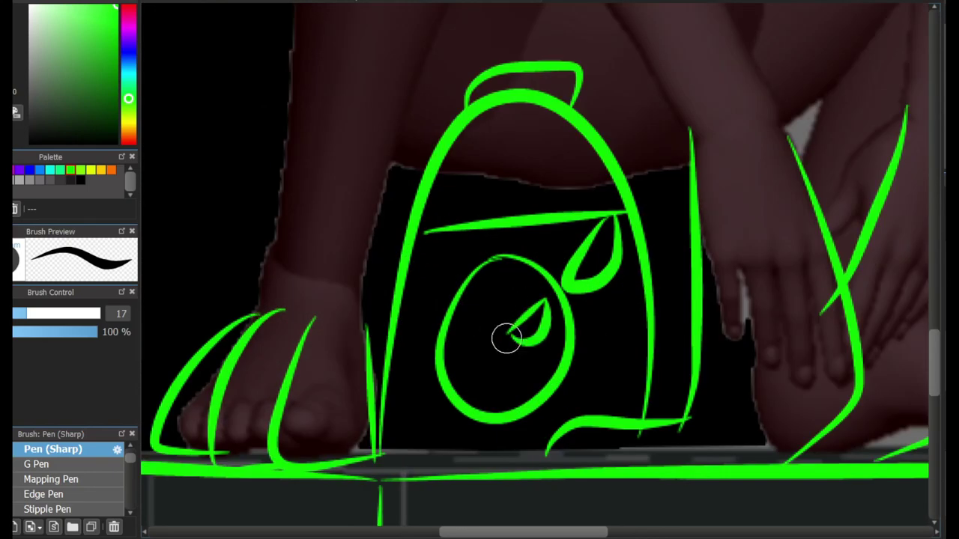
Undo the oval on the bag, draw a spider emblem in its place, and undo the extra lines crossing the bag's upper corner
key(ctrl+z)
key(ctrl+z)
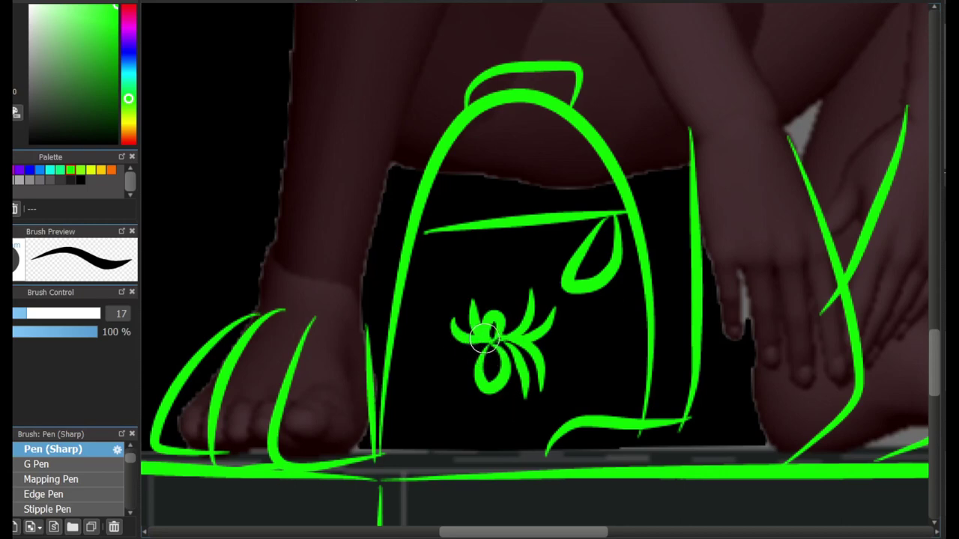
scroll(663, 240, down, 2)
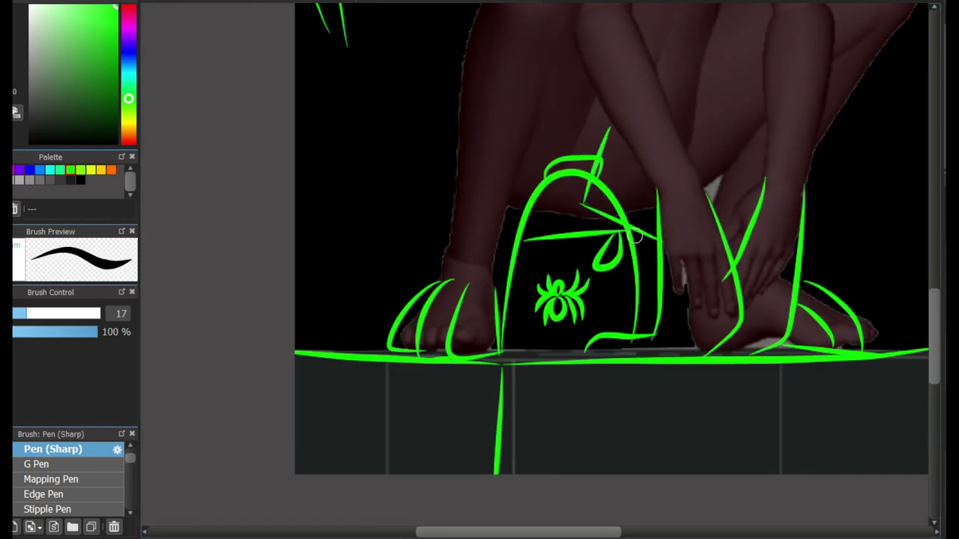
key(ctrl+z)
Sketch pointed spikes at both knees and behind the lower leg, plus a crossed stripe on the upper arm
scroll(466, 343, up, 3)
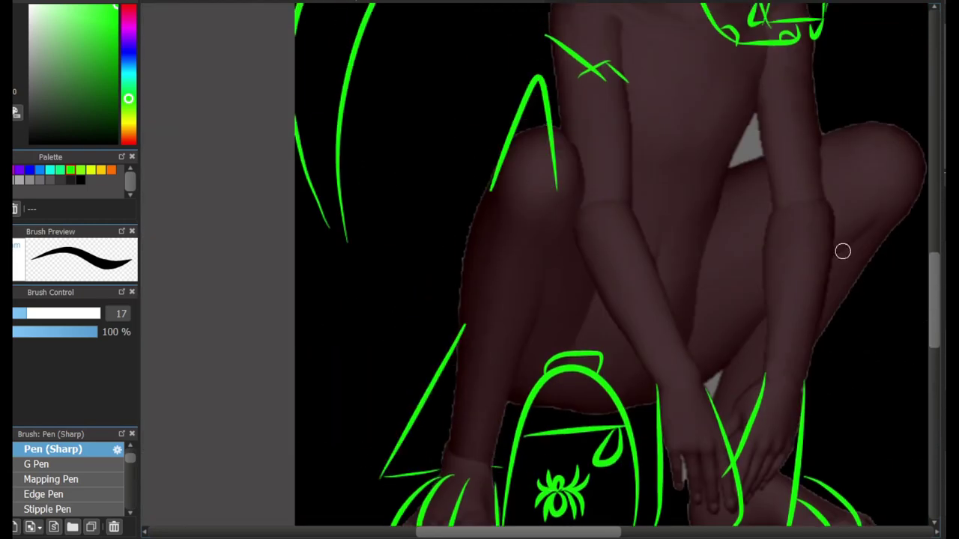
scroll(802, 110, right, 2)
scroll(513, 202, up, 3)
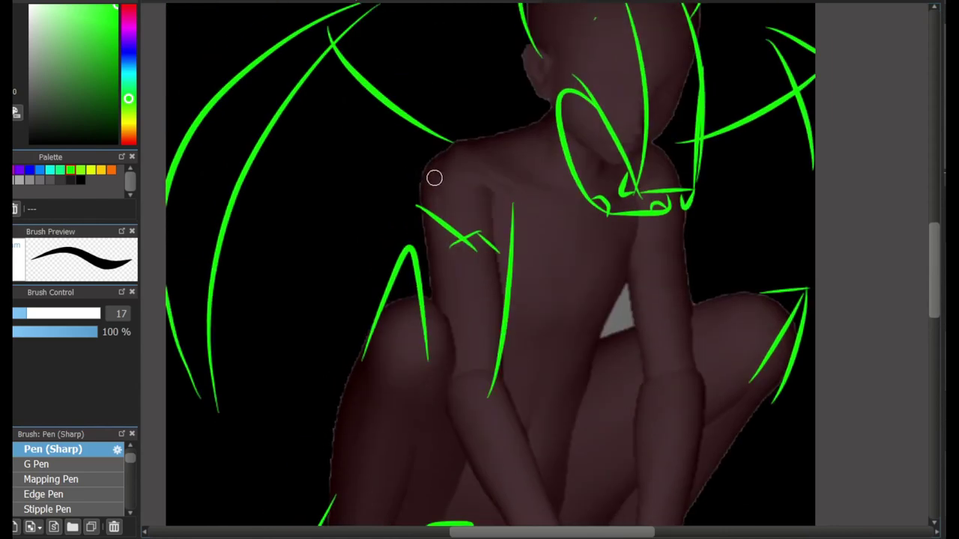
Add an oval and dot markings to the face, then sketch a pointed shoulder piece and the line from shoulder to neck
scroll(615, 261, up, 2)
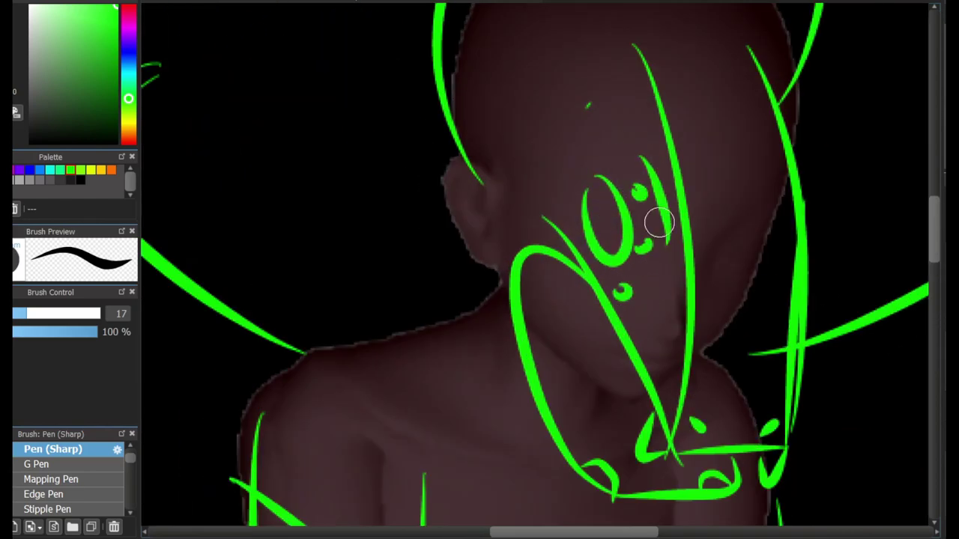
mouse_move(251, 418)
mouse_down()
mouse_move(350, 386)
mouse_move(469, 312)
mouse_up()
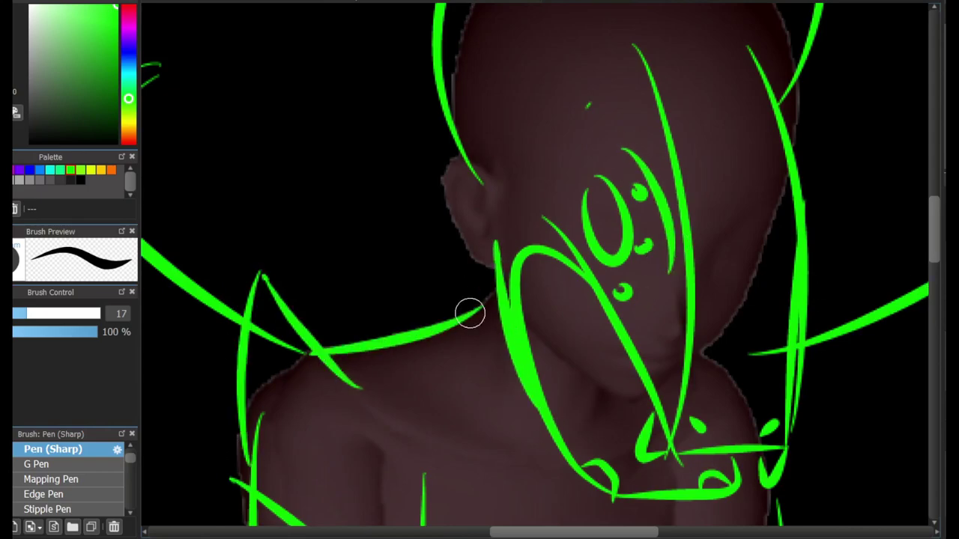
scroll(642, 514, down, 3)
Sketch a branching mark on the torso and outline the upper arms and the front lower leg in green
scroll(758, 319, up, 2)
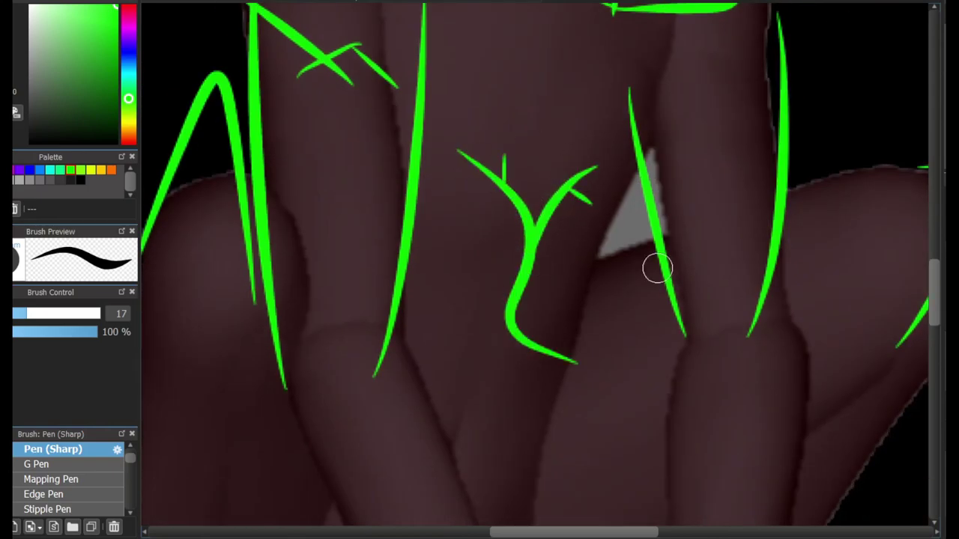
scroll(657, 268, down, 3)
drag(442, 61, 402, 328)
scroll(660, 315, up, 2)
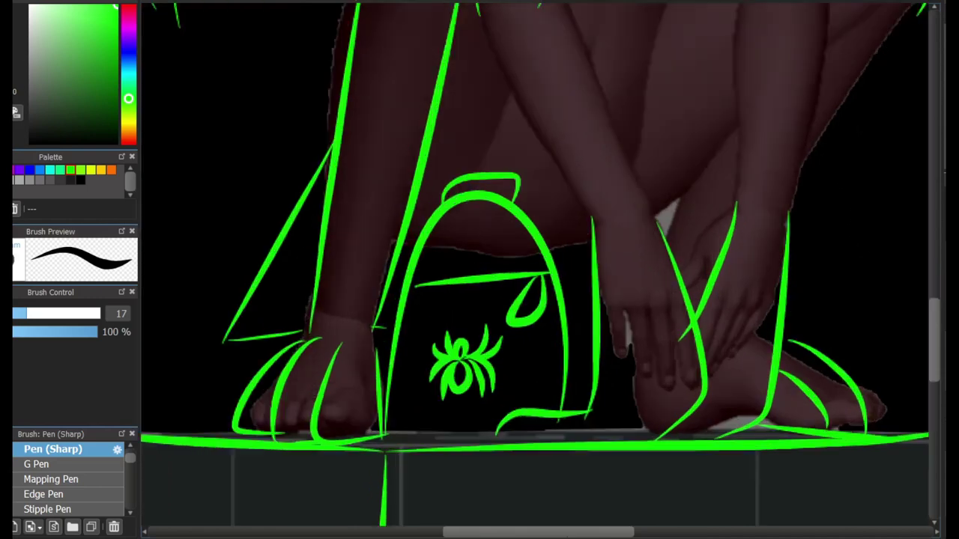
Draw long curved finger lines running down over both hands toward the ledge
drag(592, 217, 603, 337)
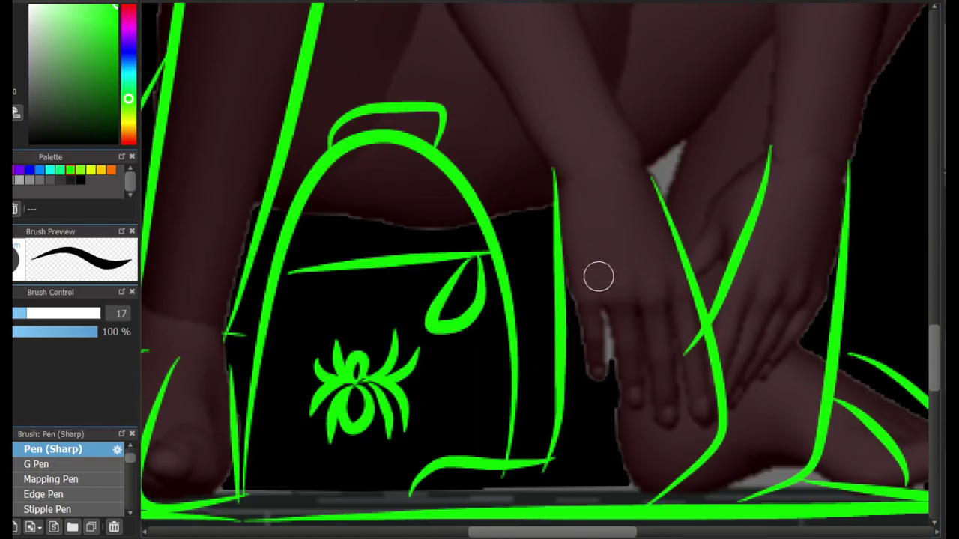
drag(681, 283, 644, 502)
drag(599, 273, 582, 487)
drag(772, 300, 706, 392)
Outline both forearms with long green strokes from the elbows down to the wrists
scroll(707, 392, up, 5)
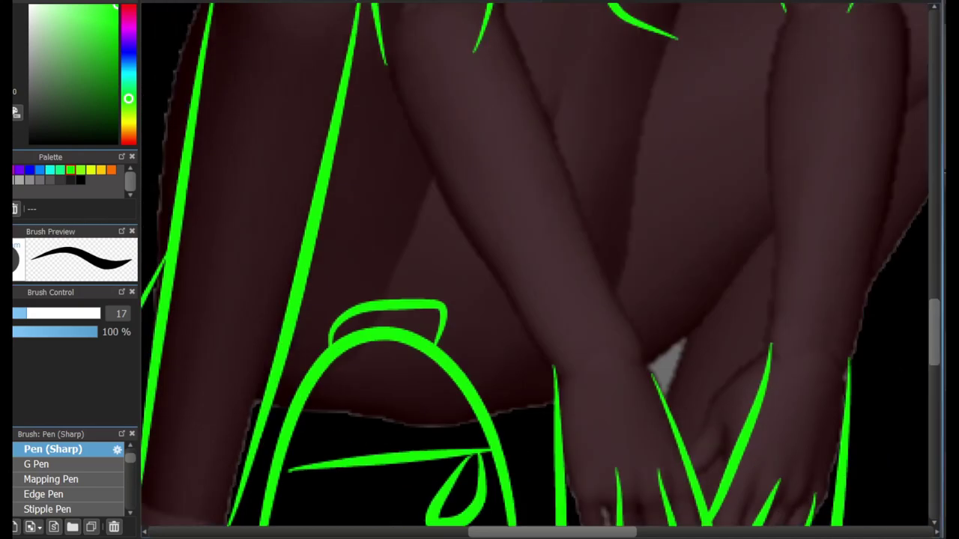
scroll(633, 326, down, 2)
drag(592, 214, 614, 454)
drag(524, 234, 636, 472)
drag(843, 112, 813, 465)
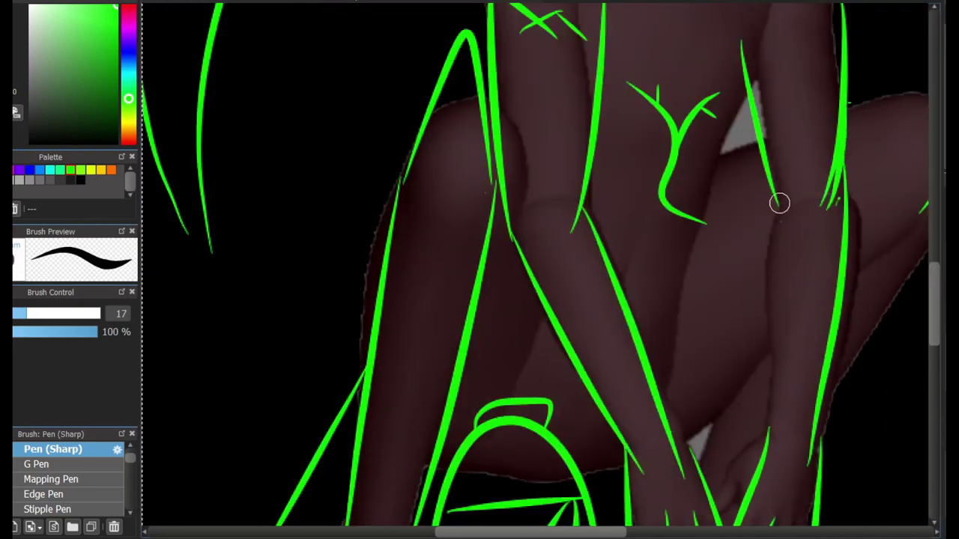
drag(782, 194, 765, 448)
drag(749, 225, 659, 449)
Sketch a pointed fan-like shape on the stone wall below the front foot
scroll(524, 300, down, 10)
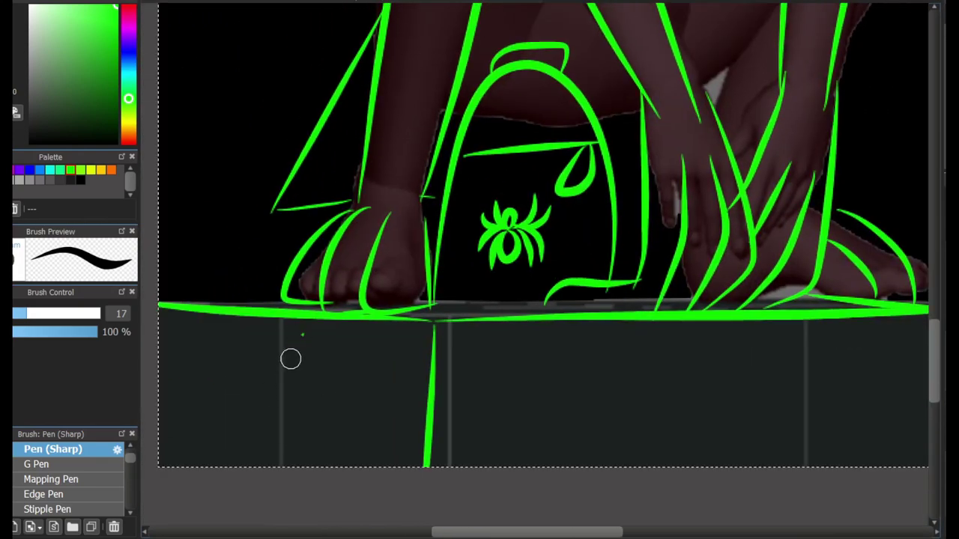
drag(303, 335, 242, 463)
drag(369, 362, 244, 463)
mouse_move(388, 377)
mouse_down()
mouse_move(360, 395)
mouse_move(387, 454)
mouse_up()
Add inner ribs to the wings and draw the scalloped lower edge of the larger wing
scroll(923, 329, up, 10)
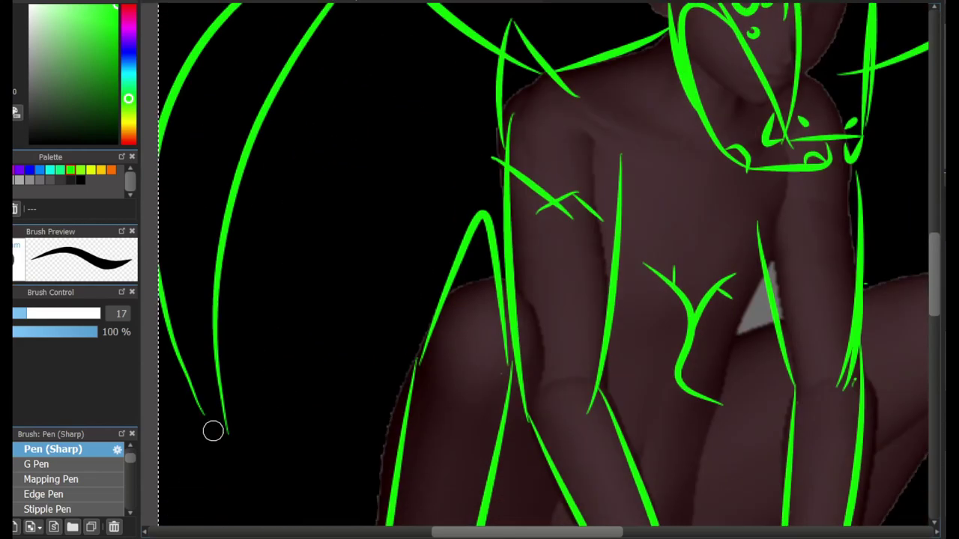
drag(225, 430, 397, 317)
drag(446, 22, 328, 307)
scroll(430, 272, down, 5)
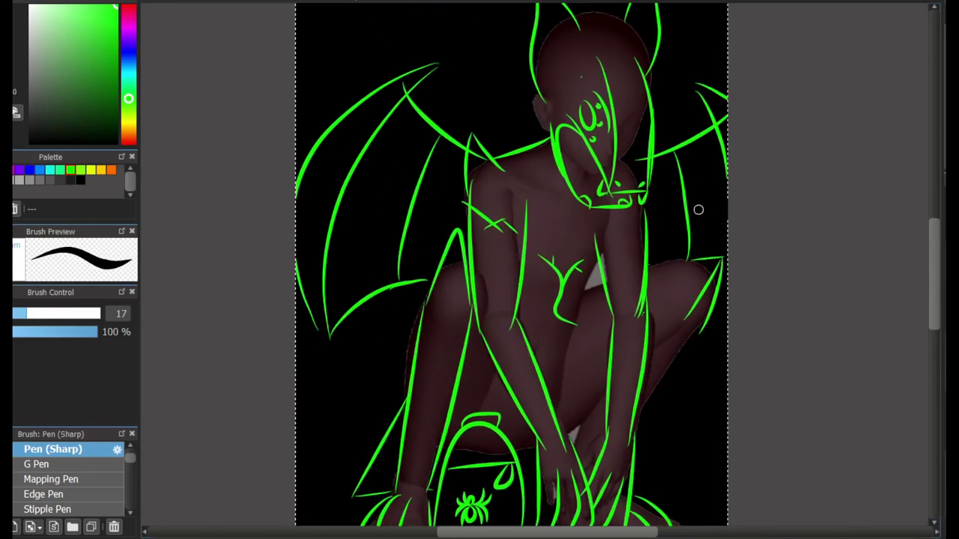
Undo the last stroke and draw a V-shaped neckline across the chest
scroll(601, 248, up, 5)
key(ctrl+z)
drag(514, 96, 649, 203)
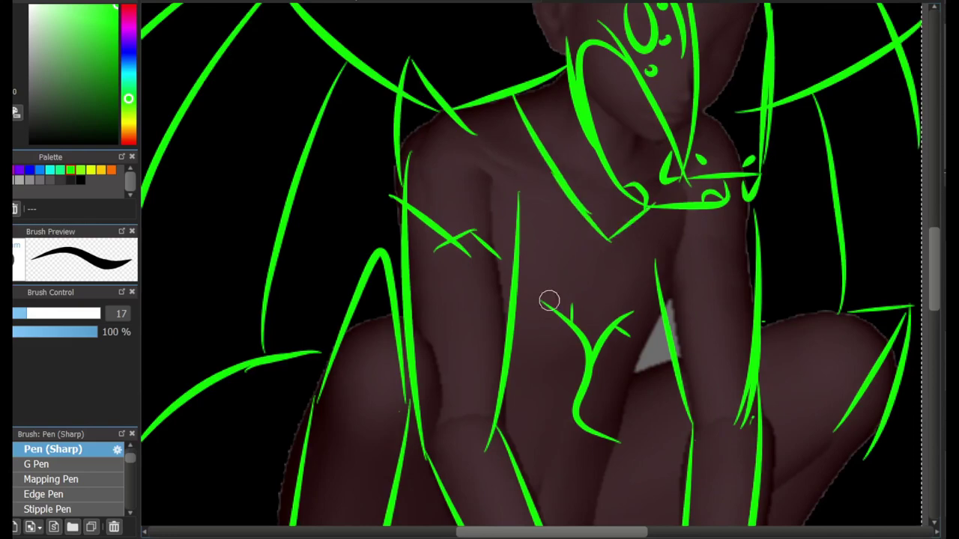
Start a round emblem on the middle wall block with a leaf shape, short inner strokes and a wide outer arc
scroll(577, 357, down, 8)
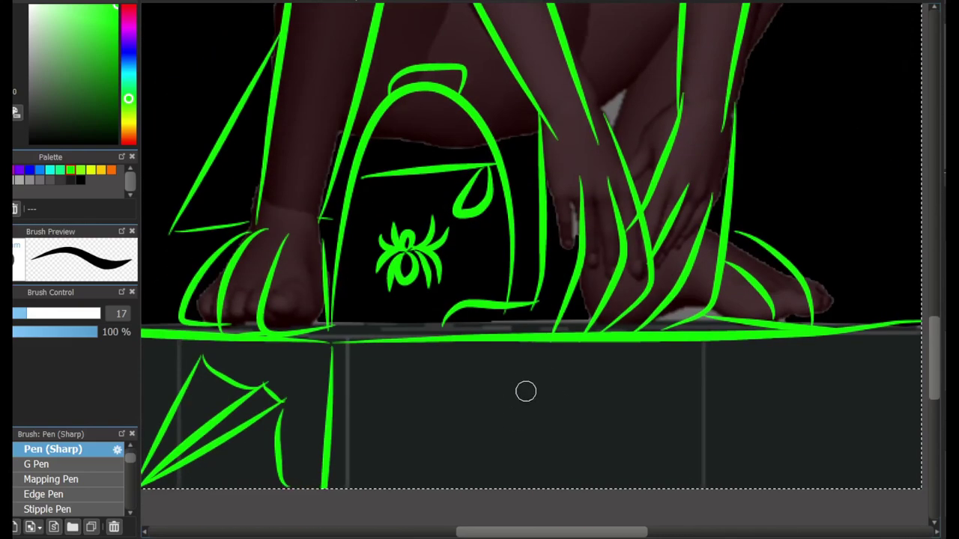
drag(439, 382, 470, 420)
scroll(467, 430, up, 2)
mouse_move(438, 383)
mouse_down()
mouse_move(492, 475)
mouse_move(503, 473)
mouse_up()
mouse_move(648, 461)
mouse_down()
mouse_move(546, 466)
mouse_move(620, 418)
mouse_up()
drag(397, 515, 586, 361)
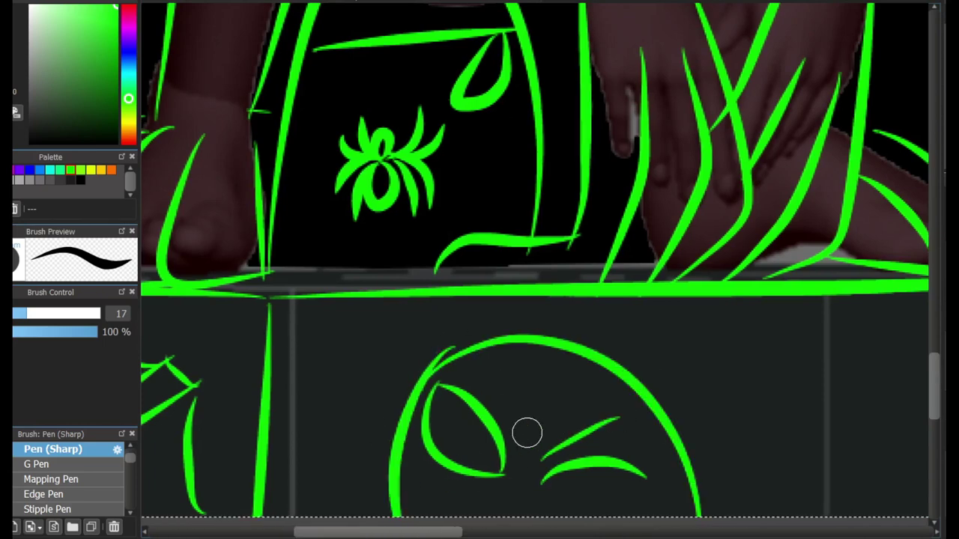
Undo the wide arc, redraw the emblem's outline as a rounder circle, and add spokes radiating from its centre
key(ctrl+z)
drag(397, 516, 675, 515)
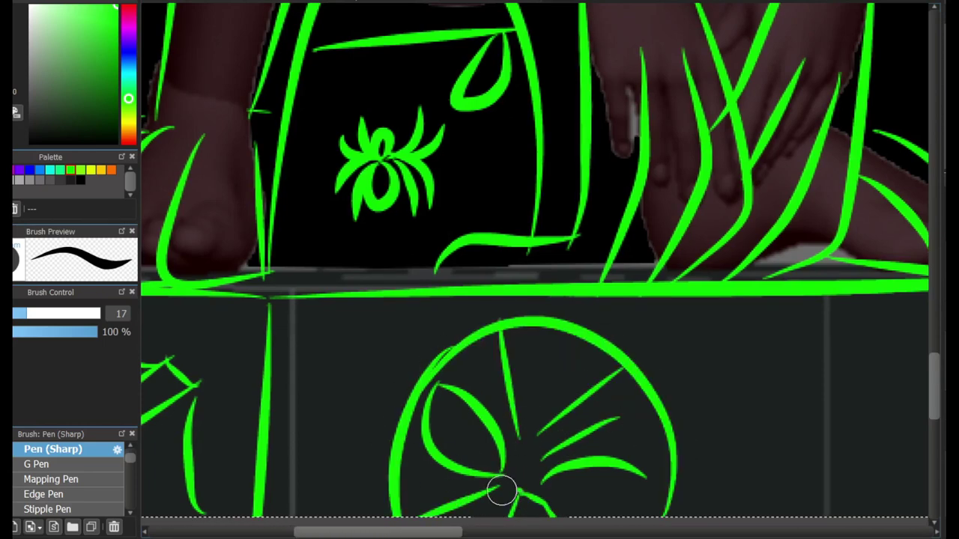
drag(545, 453, 670, 391)
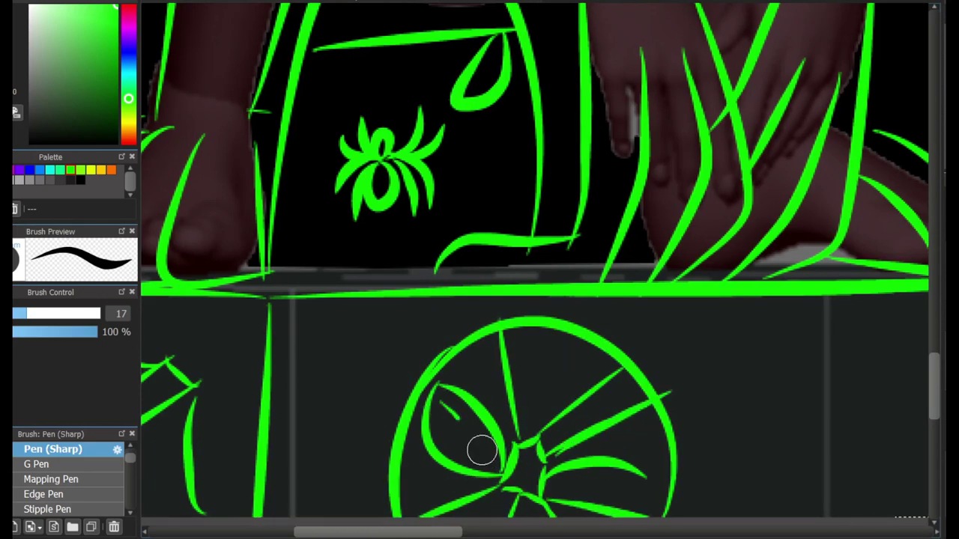
Switch to cyan and sketch spiky, jagged lines across the upper part of the bag on both sides
scroll(449, 221, up, 5)
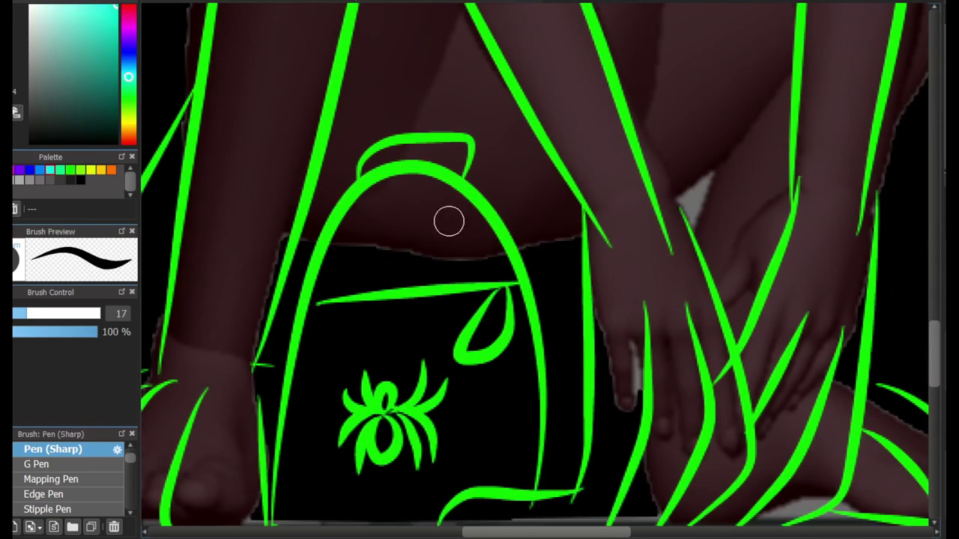
drag(440, 207, 554, 131)
mouse_move(435, 217)
mouse_down()
mouse_move(493, 230)
mouse_move(468, 285)
mouse_up()
mouse_move(465, 288)
mouse_down()
mouse_move(566, 187)
mouse_move(521, 352)
mouse_up()
drag(525, 344, 588, 243)
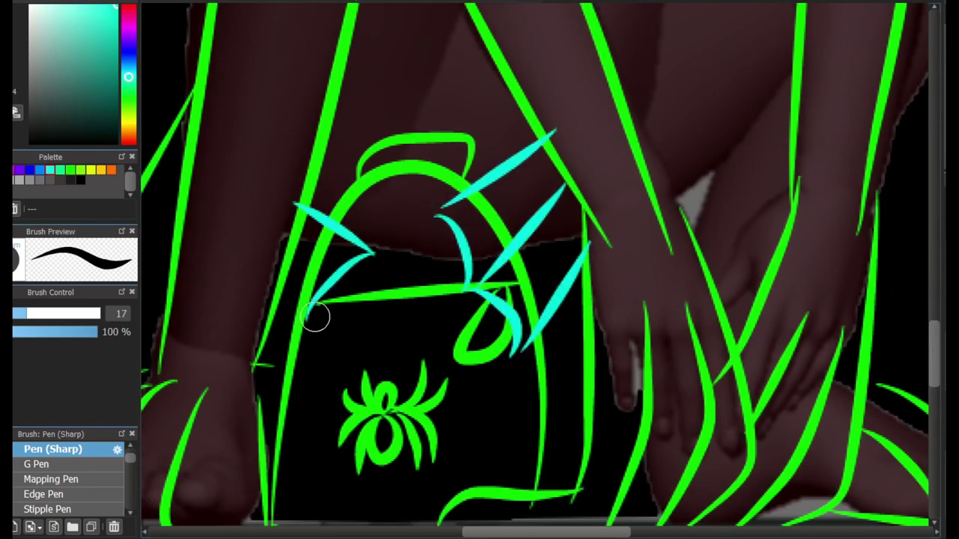
mouse_move(375, 178)
mouse_down()
mouse_move(254, 266)
mouse_move(369, 257)
mouse_up()
Set the drawing colour to blue and trace over the cyan spiky shapes on the bag
click(39, 170)
click(28, 170)
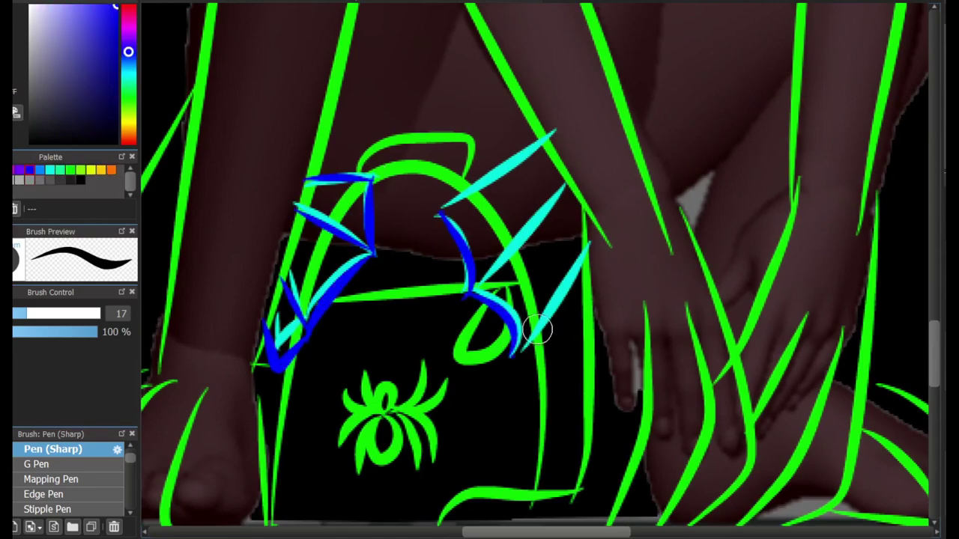
Draw a blue drop pendant at the muzzle, a faceted ornament above the ear, and a line along the ledge under the bag
scroll(696, 292, up, 10)
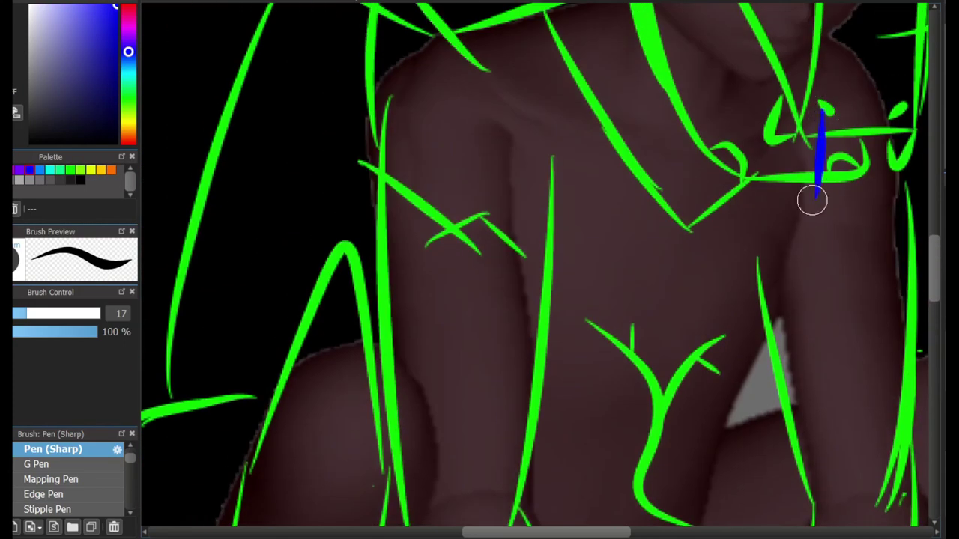
scroll(843, 227, up, 6)
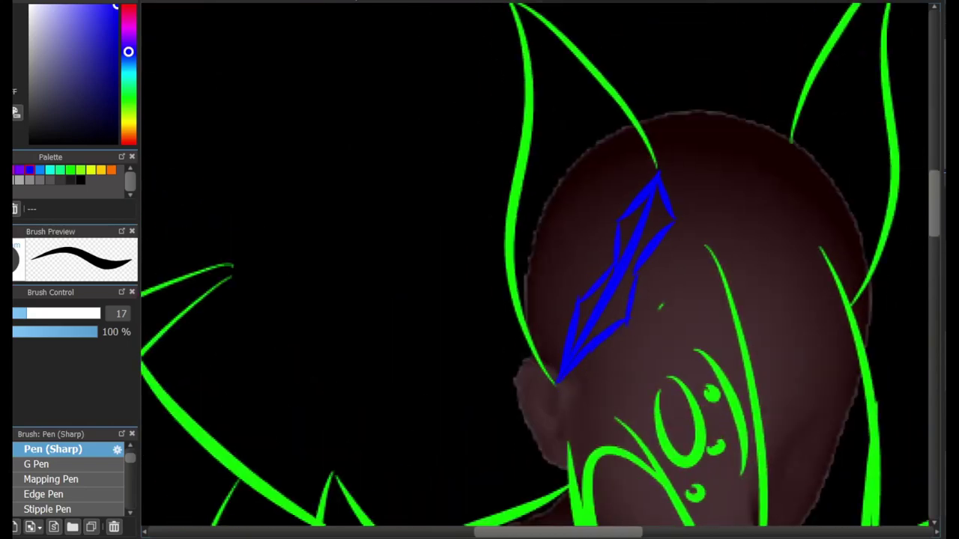
scroll(794, 177, down, 15)
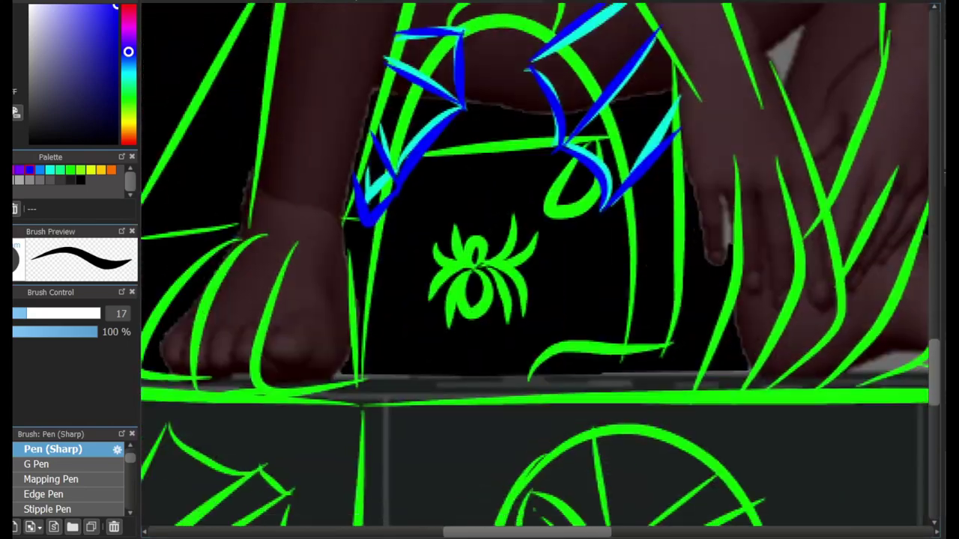
scroll(589, 385, down, 6)
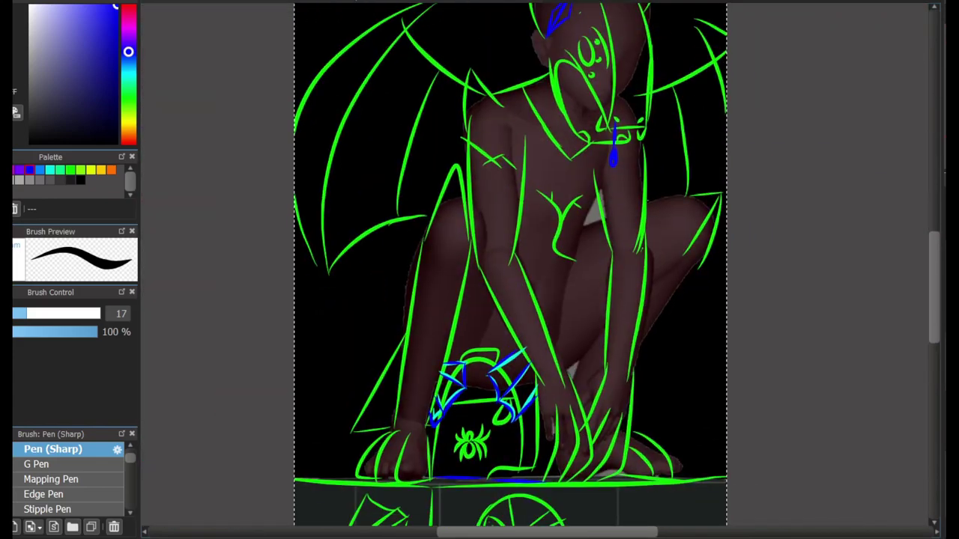
Fade the coloured sketch lines and set the drawing colour to white for inking
scroll(547, 247, down, 2)
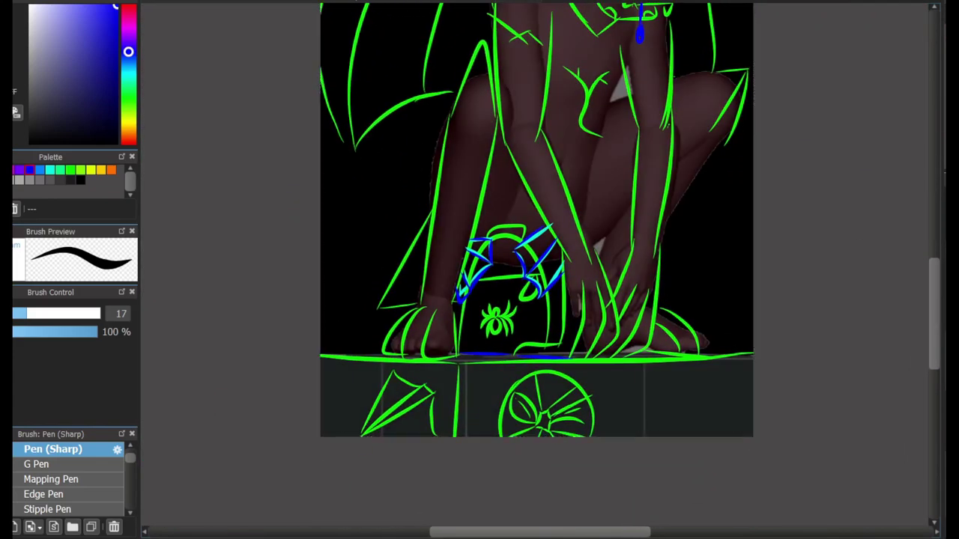
scroll(819, 347, up, 5)
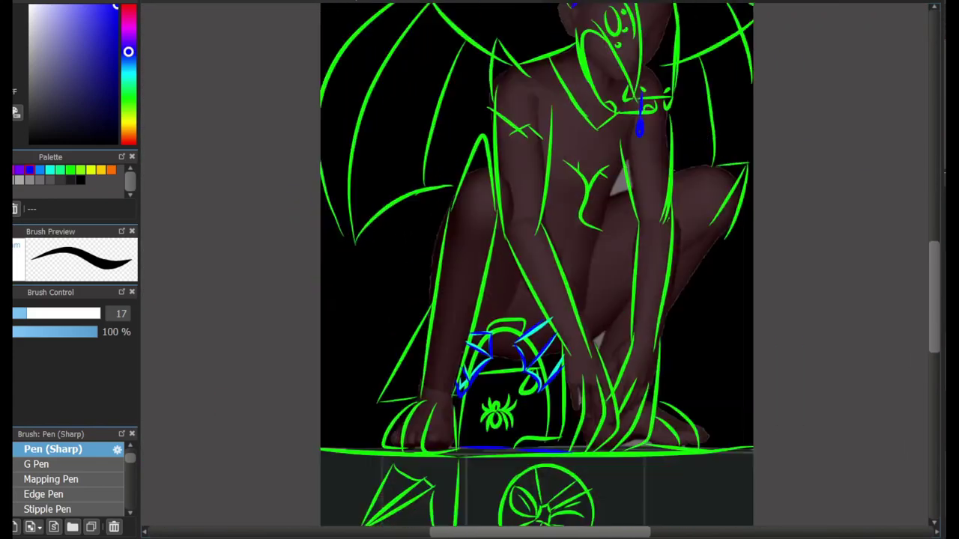
key(x)
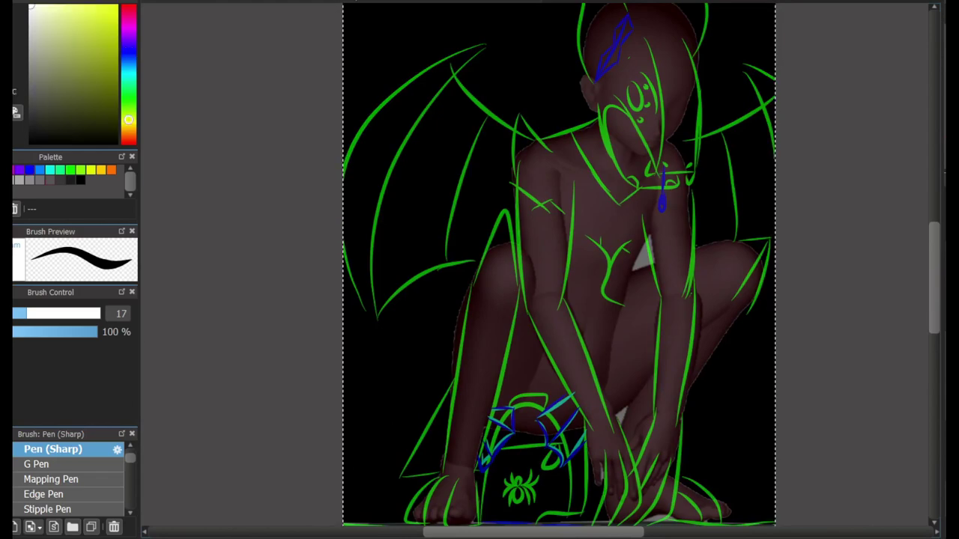
Try out the Pencil brush with strokes beside the lower leg and undo them
click(31, 464)
click(39, 449)
drag(385, 312, 464, 365)
key(ctrl+z)
drag(369, 362, 456, 368)
drag(386, 307, 412, 294)
scroll(362, 387, up, 4)
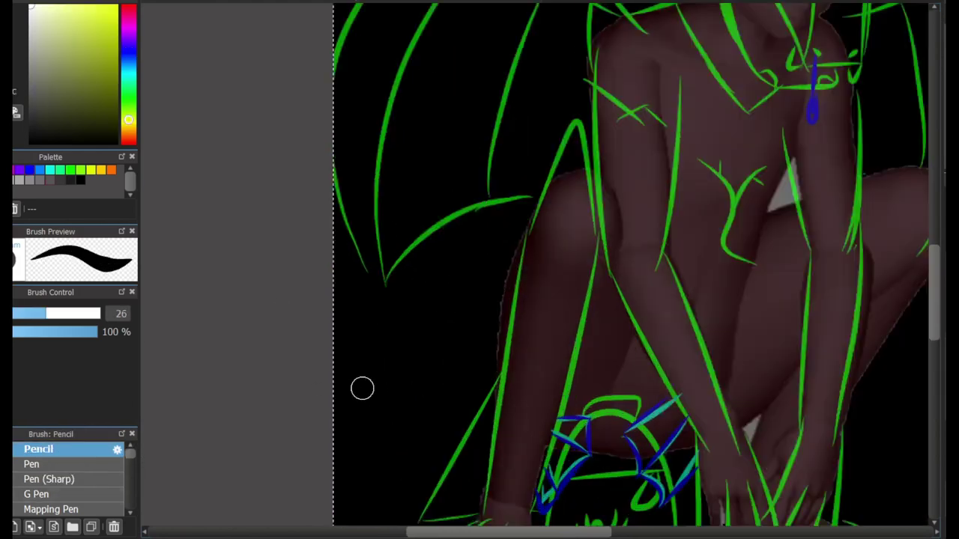
Switch back to the Pen (Sharp) brush, make two test strokes beside the leg, and undo both
click(48, 479)
drag(353, 368, 467, 310)
drag(379, 400, 491, 322)
key(ctrl+z)
key(ctrl+z)
Ink the faceted ornament above the ear with white outlines and inner facet lines
scroll(705, 247, down, 4)
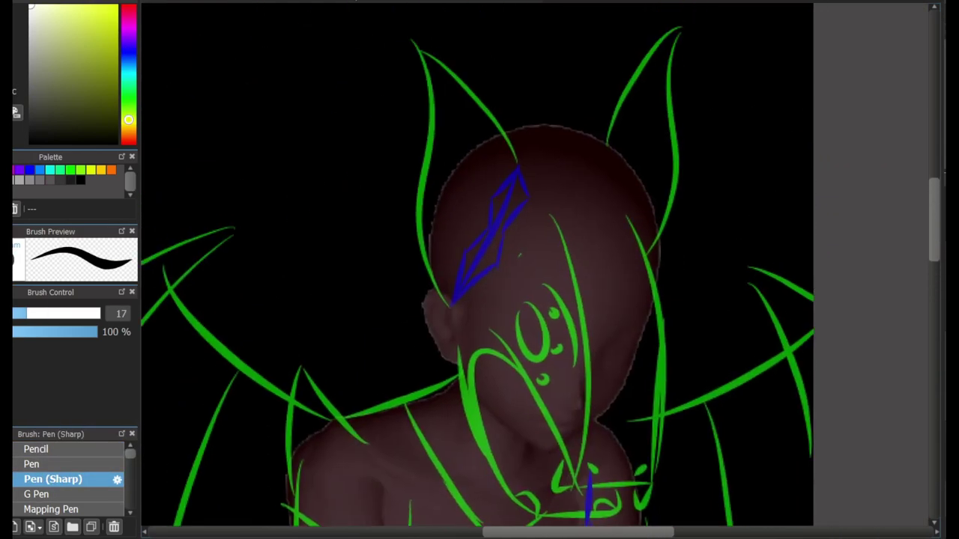
scroll(801, 278, up, 4)
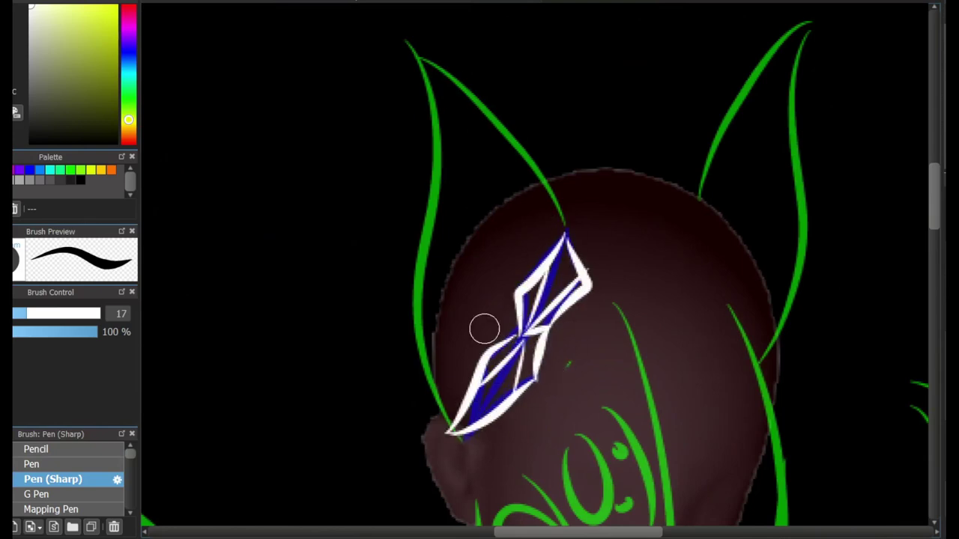
Ink the pointed ear with white outer curves, an inner contour line and short curled spikes beside the faceted ornament
mouse_move(567, 231)
mouse_down()
mouse_move(398, 35)
mouse_move(445, 439)
mouse_up()
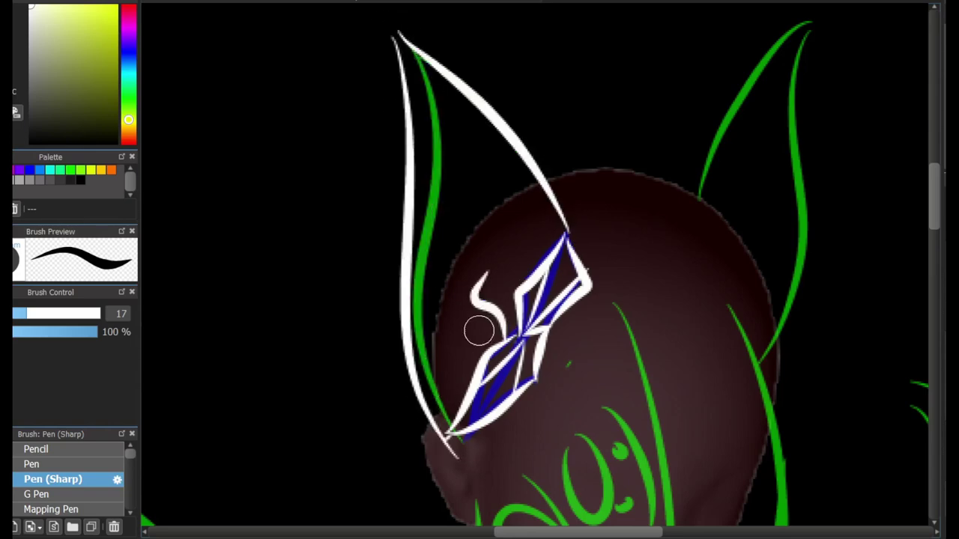
scroll(478, 330, up, 1)
scroll(553, 239, up, 2)
mouse_move(358, 23)
mouse_down()
mouse_move(445, 428)
mouse_move(447, 487)
mouse_up()
scroll(574, 422, right, 2)
mouse_move(411, 219)
mouse_down()
mouse_move(682, 442)
mouse_move(632, 349)
mouse_move(678, 438)
mouse_up()
key(ctrl+z)
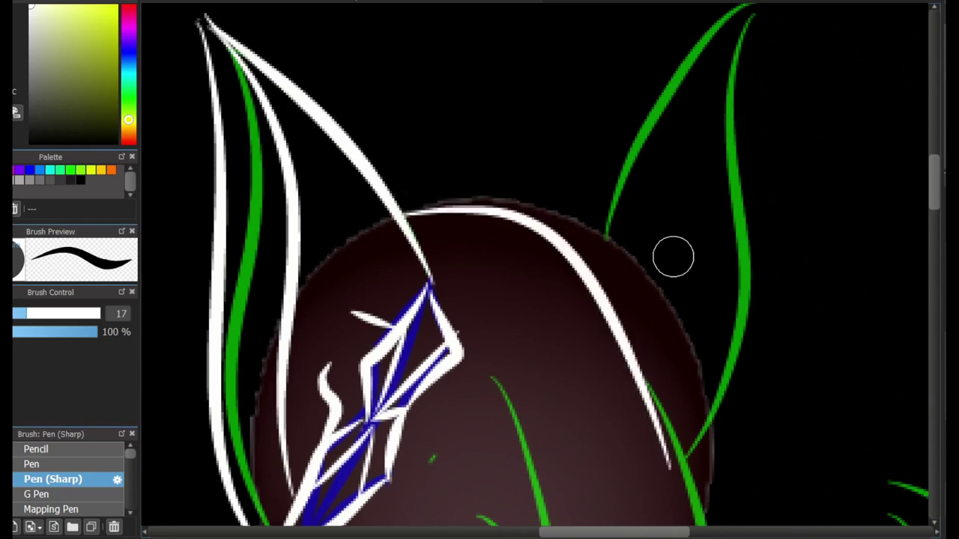
key(ctrl+z)
Ink the long white face line running from the ornament down to the tip of the muzzle
scroll(913, 239, down, 2)
mouse_move(552, 66)
mouse_down()
mouse_move(625, 314)
mouse_move(612, 314)
mouse_move(613, 352)
mouse_move(683, 384)
mouse_up()
key(ctrl+z)
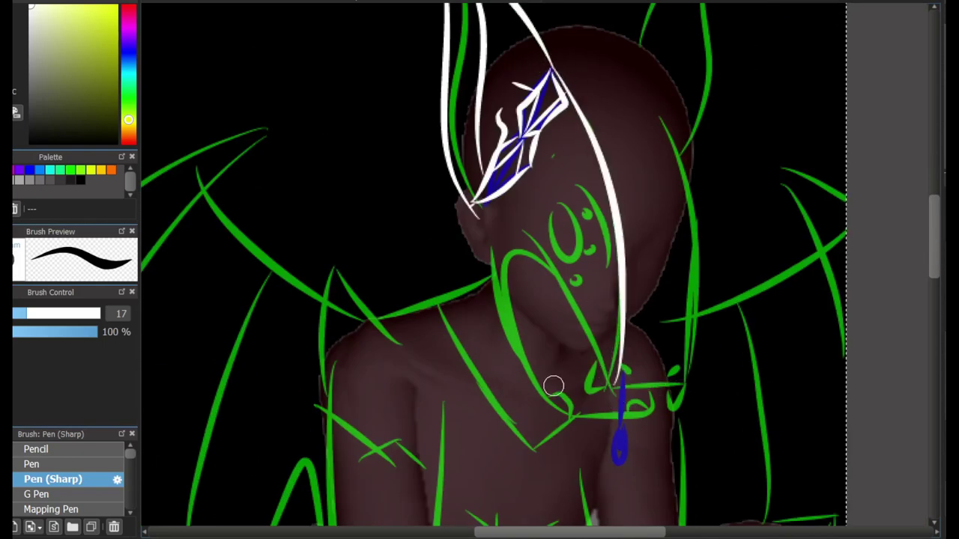
Ink the looped cheek and jaw contour, ending in a hooked muzzle tip and a line across its front
scroll(552, 387, up, 2)
mouse_move(585, 438)
mouse_down()
mouse_move(655, 362)
mouse_move(682, 388)
mouse_up()
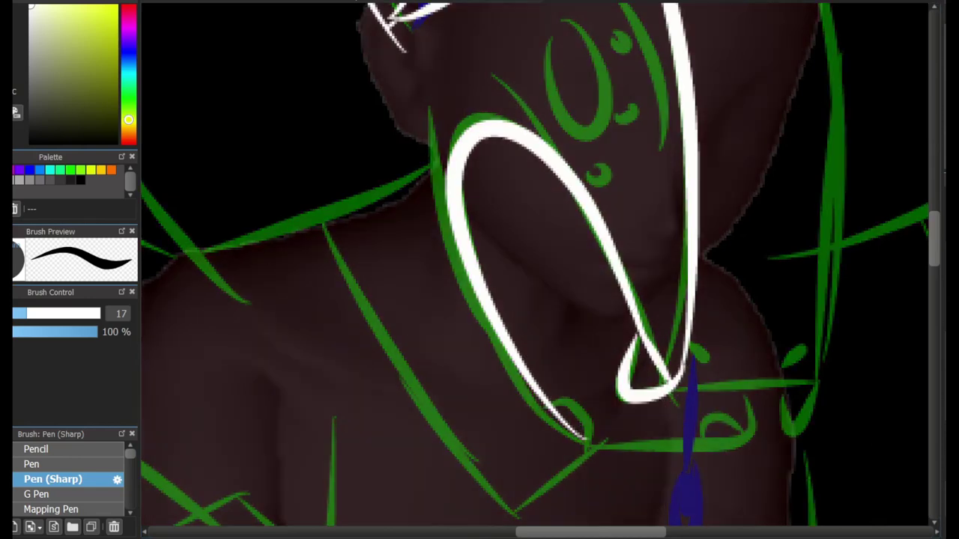
mouse_move(803, 396)
mouse_down()
mouse_move(800, 373)
mouse_move(787, 430)
mouse_move(791, 375)
mouse_up()
key(ctrl+z)
key(ctrl+y)
Ink the curve over the top of the head and outline the second pointed ear
scroll(869, 280, up, 5)
scroll(869, 280, right, 4)
scroll(910, 219, up, 2)
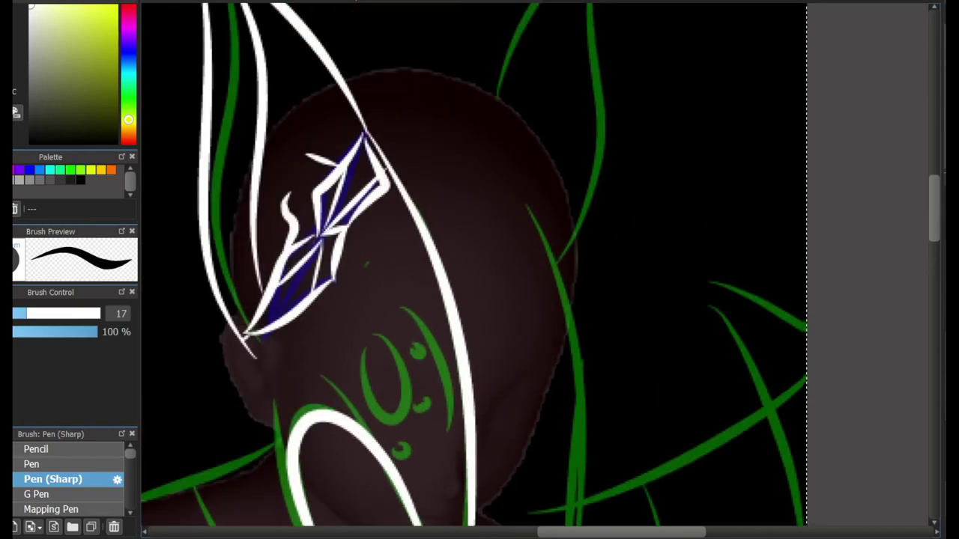
drag(345, 71, 562, 420)
scroll(501, 261, up, 5)
drag(491, 296, 603, 133)
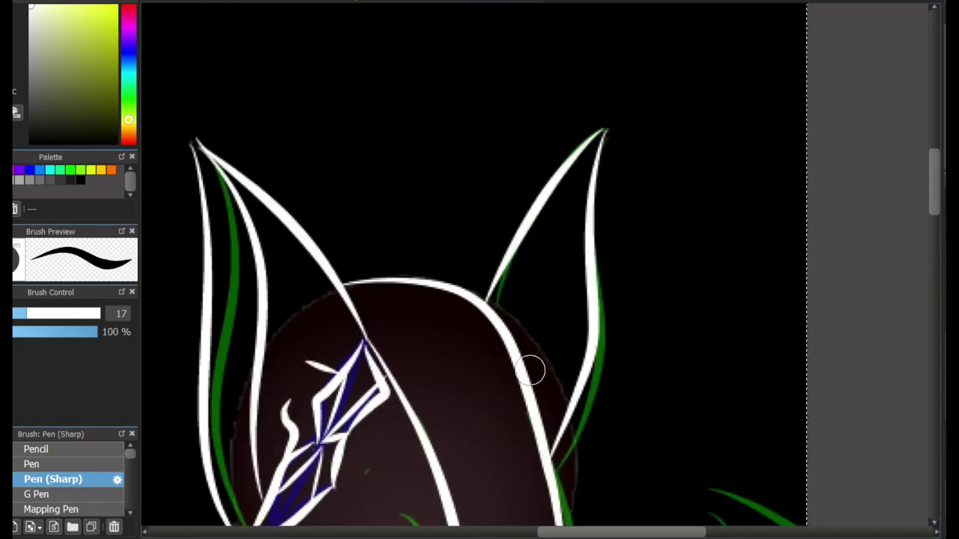
Ink the far side of the face as one long line down to the end of the muzzle
scroll(574, 424, down, 5)
scroll(591, 111, down, 1)
scroll(591, 112, right, 1)
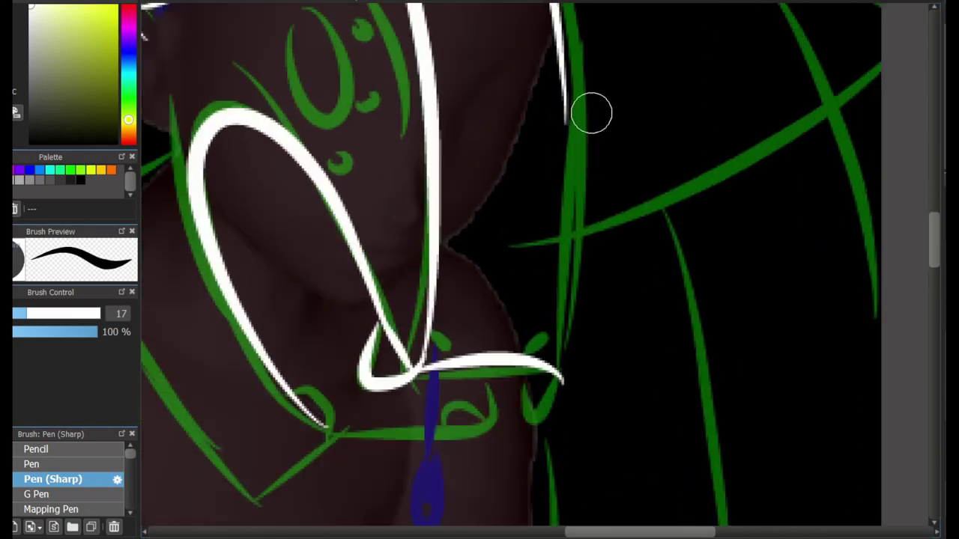
drag(573, 56, 552, 382)
key(ctrl+z)
drag(563, 30, 561, 399)
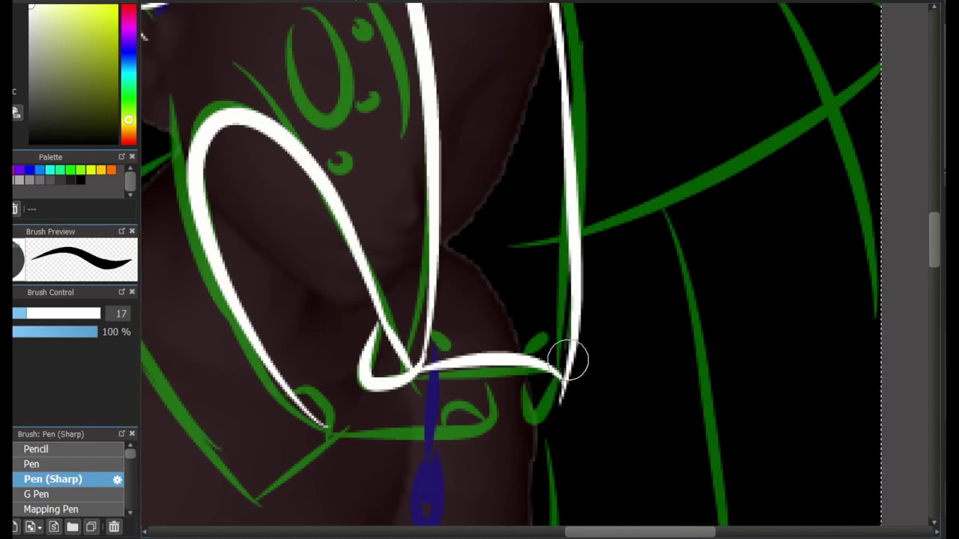
Ink the lower jaw line and the small fangs along the mouth
drag(565, 357, 541, 375)
mouse_move(327, 420)
mouse_down()
mouse_move(494, 413)
mouse_move(298, 400)
mouse_up()
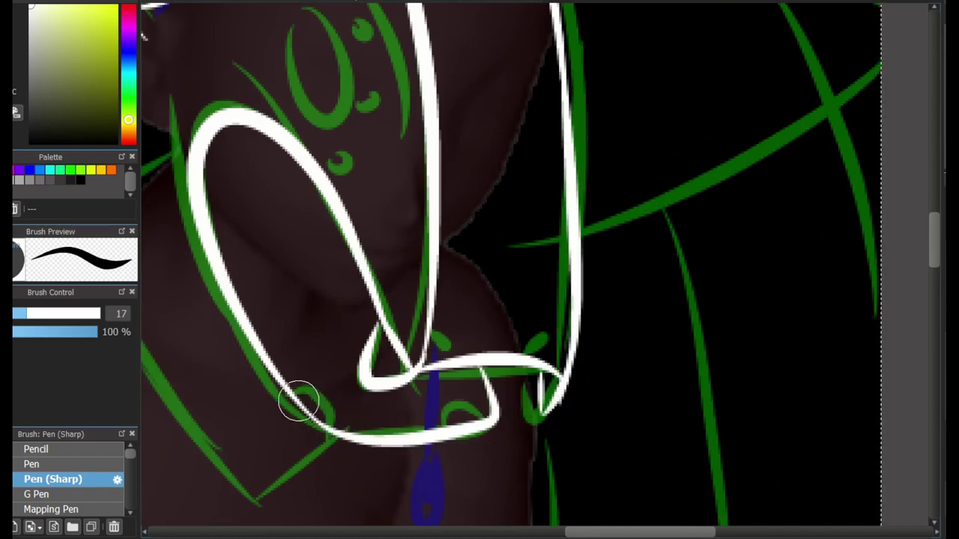
drag(442, 427, 479, 420)
drag(206, 175, 327, 397)
key(ctrl+z)
scroll(427, 167, left, 2)
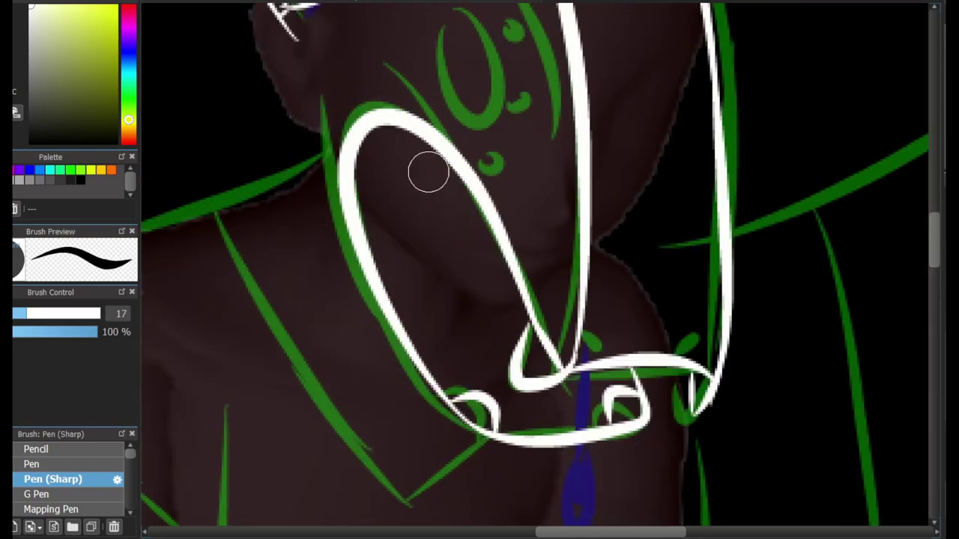
drag(442, 180, 472, 314)
drag(377, 140, 464, 330)
key(ctrl+z)
key(ctrl+z)
Ink an inner contour in the second ear and a line from the first ear down behind the jaw
scroll(409, 378, up, 2)
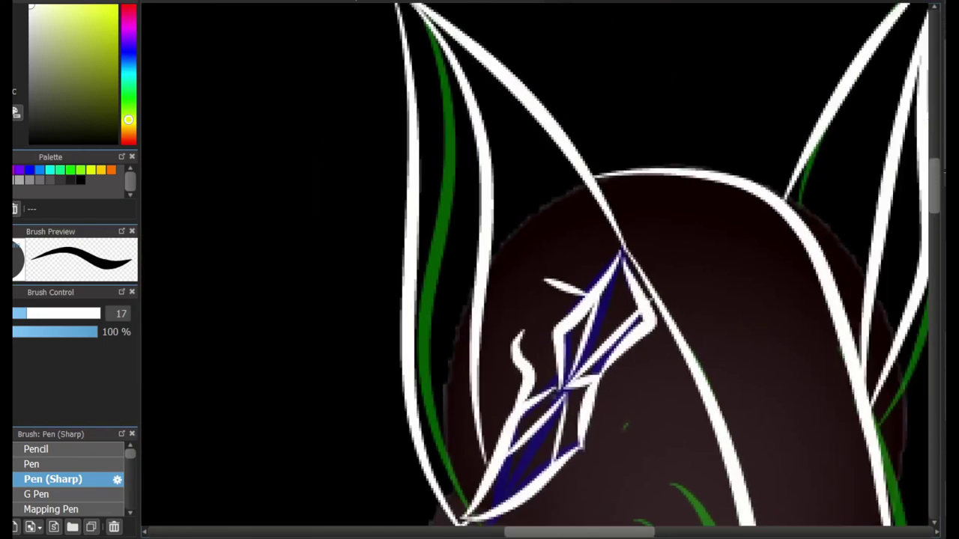
scroll(510, 270, down, 5)
drag(307, 24, 349, 188)
key(ctrl+z)
drag(307, 11, 382, 232)
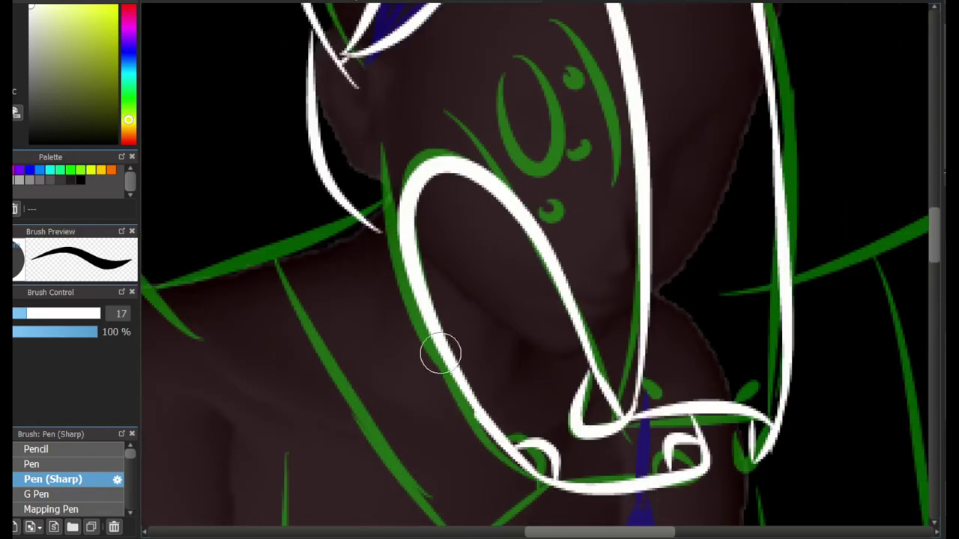
scroll(441, 354, left, 3)
drag(289, 174, 430, 337)
scroll(343, 327, down, 8)
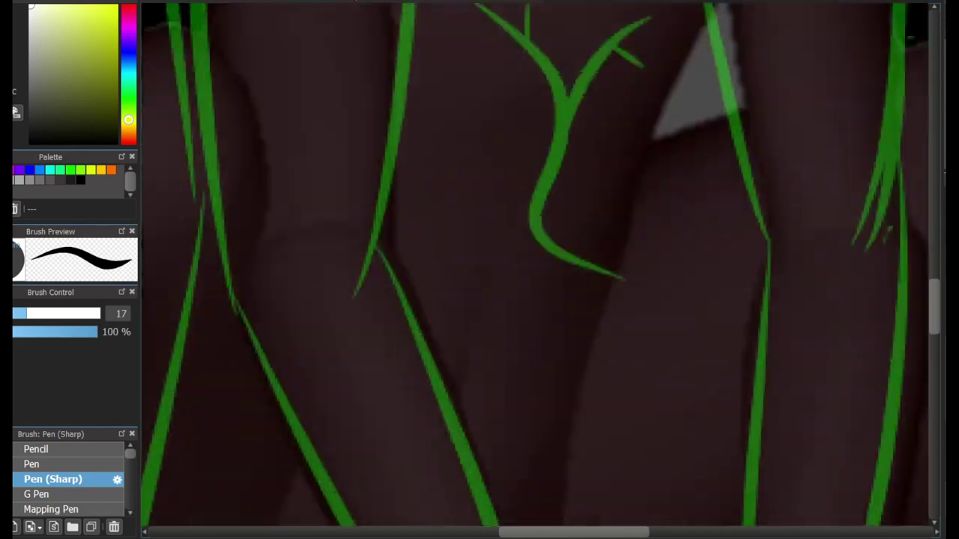
drag(490, 184, 468, 458)
drag(606, 57, 634, 122)
scroll(668, 229, down, 3)
drag(599, 235, 574, 364)
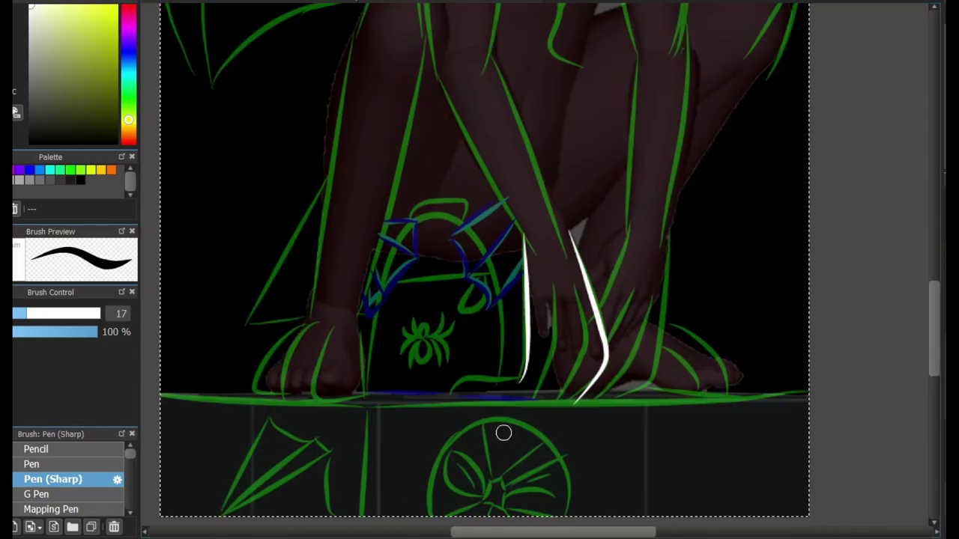
drag(380, 406, 364, 521)
scroll(375, 475, down, 3)
scroll(374, 475, left, 2)
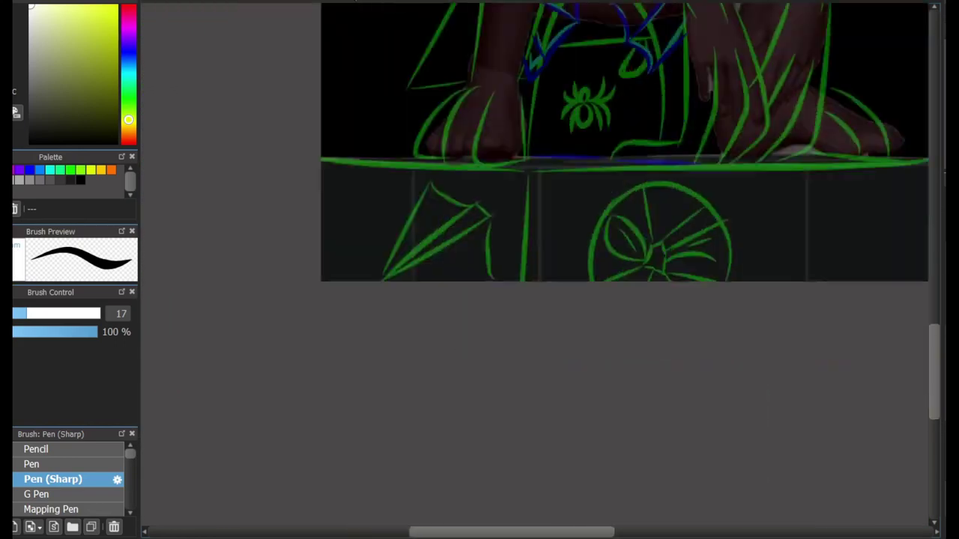
Ink the ledge's vertical corner and both top edges with thick white lines, switching to the Pencil brush
drag(482, 197, 483, 303)
drag(277, 181, 481, 197)
key(b)
key(ctrl+z)
key(ctrl+d)
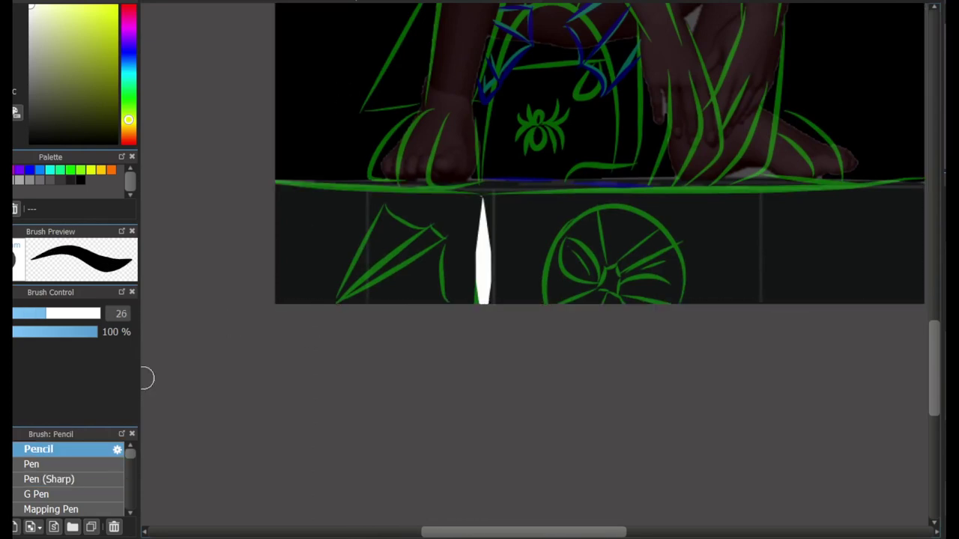
key(ctrl+y)
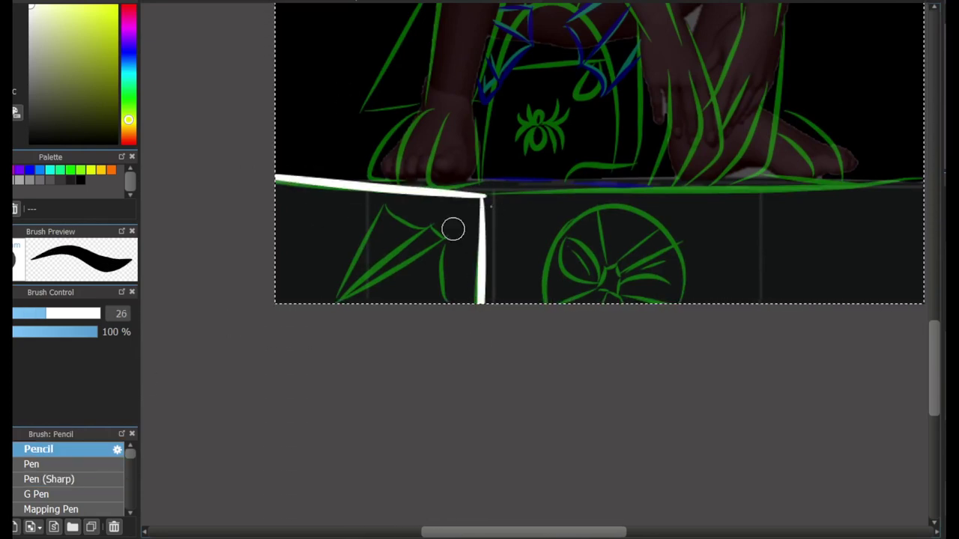
mouse_move(481, 195)
mouse_down()
mouse_move(247, 202)
mouse_move(861, 183)
mouse_up()
Try strokes on the ledge's fan-shaped motif, undo them, and switch back to the Pen (Sharp) brush
scroll(530, 227, right, 2)
mouse_move(927, 396)
mouse_down()
mouse_move(929, 351)
mouse_move(929, 382)
mouse_up()
scroll(297, 412, up, 2)
drag(246, 397, 417, 257)
drag(443, 306, 417, 397)
key(Down)
key(Down)
key(ctrl+z)
key(ctrl+z)
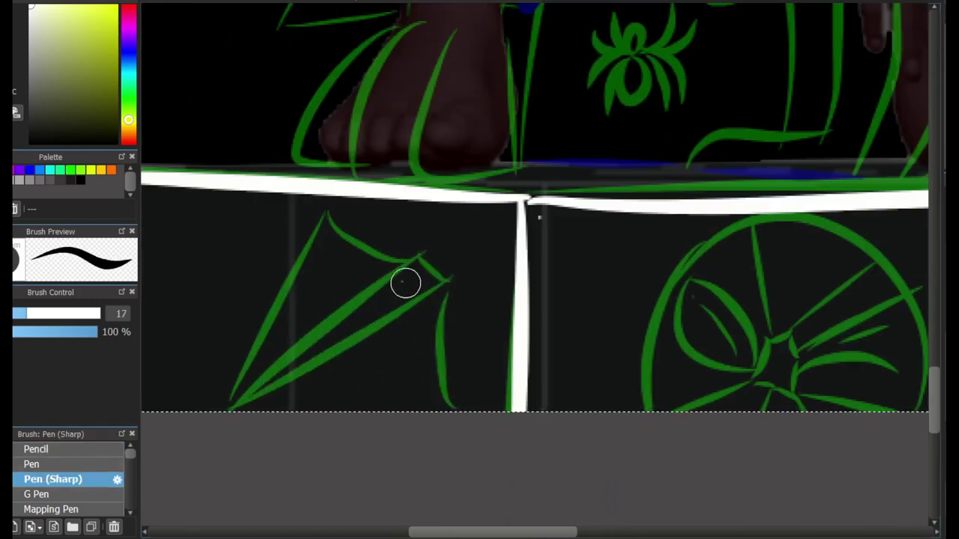
Ink the fan-shaped motif on the ledge and the first petal with an inner line in the round emblem
scroll(407, 281, down, 2)
drag(476, 221, 255, 346)
drag(450, 196, 244, 372)
key(ctrl+z)
drag(358, 151, 251, 346)
drag(251, 347, 447, 193)
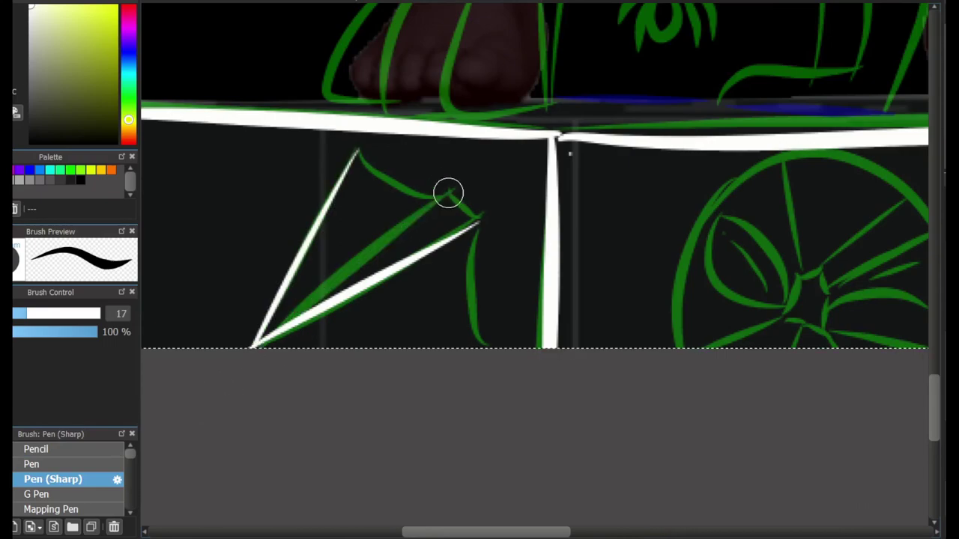
drag(476, 222, 445, 347)
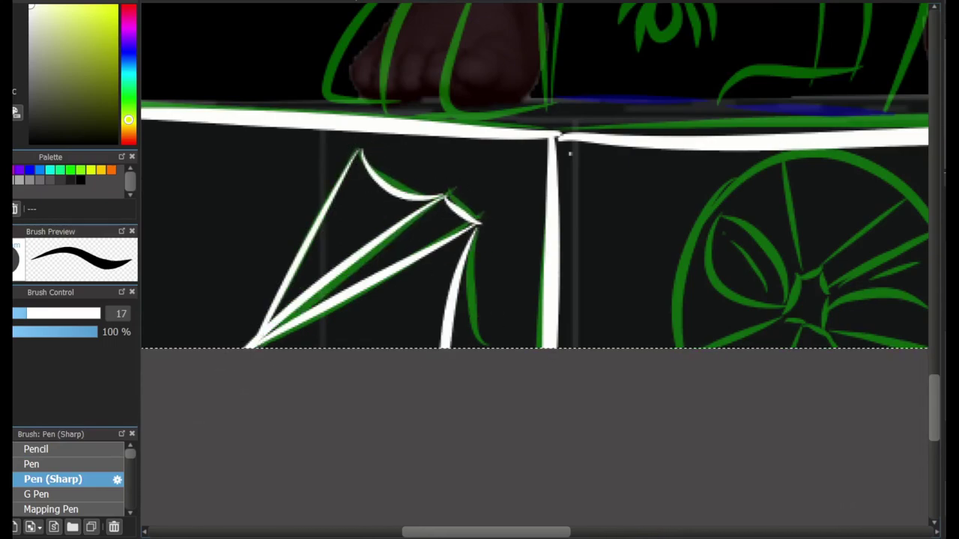
scroll(492, 250, up, 2)
mouse_move(413, 169)
mouse_down()
mouse_move(494, 285)
mouse_move(458, 225)
mouse_up()
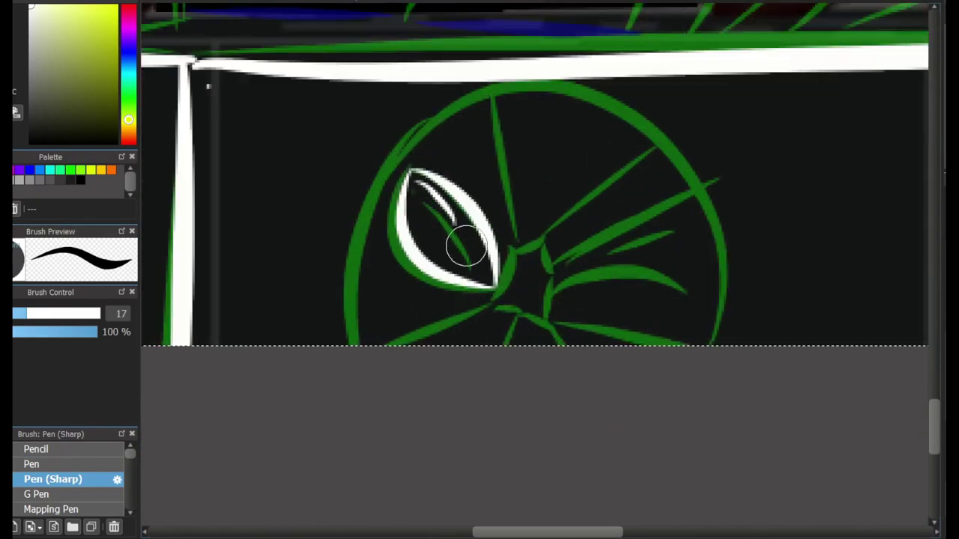
Ink the two outer contours of the front hand resting on the ledge
scroll(669, 195, up, 5)
scroll(606, 170, down, 2)
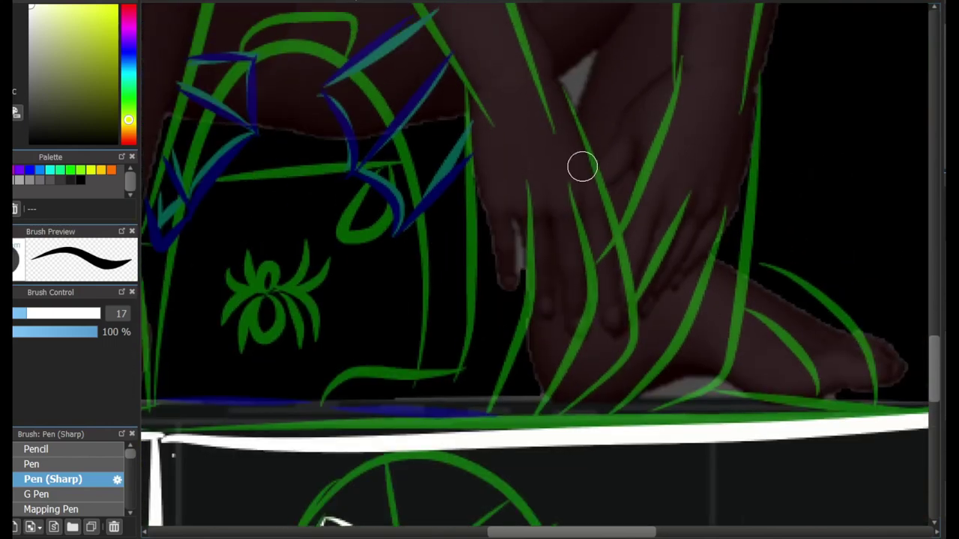
mouse_move(555, 66)
mouse_down()
mouse_move(589, 402)
mouse_move(565, 427)
mouse_up()
drag(468, 84, 442, 382)
key(ctrl+z)
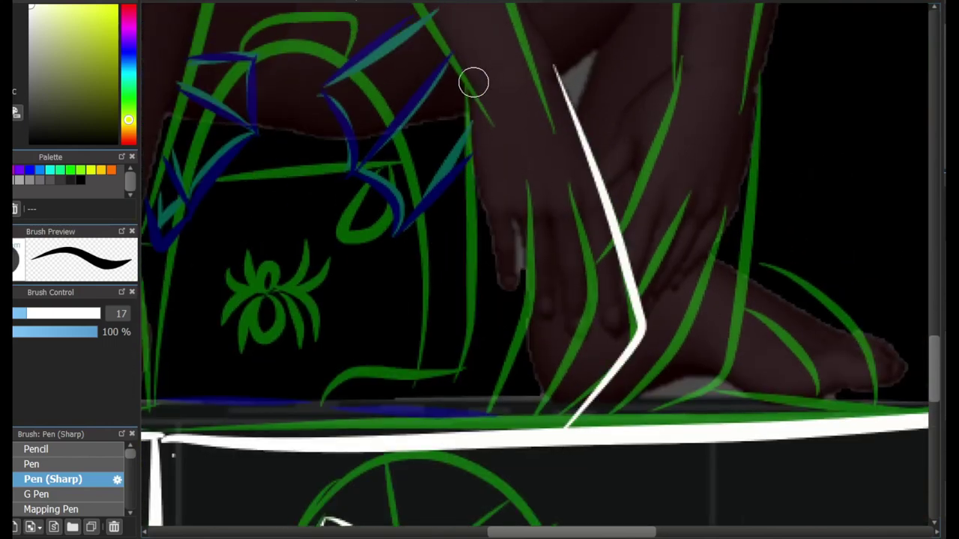
drag(473, 81, 451, 386)
mouse_move(567, 181)
mouse_down()
mouse_move(599, 278)
mouse_move(540, 431)
mouse_up()
mouse_move(523, 168)
mouse_down()
mouse_move(466, 407)
mouse_move(484, 433)
mouse_up()
key(ctrl+z)
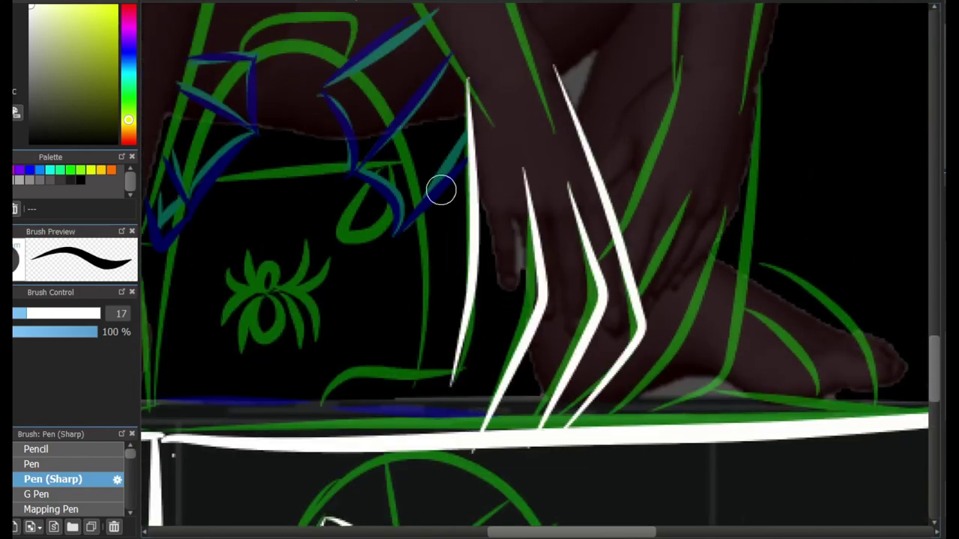
key(ctrl+z)
key(ctrl+z)
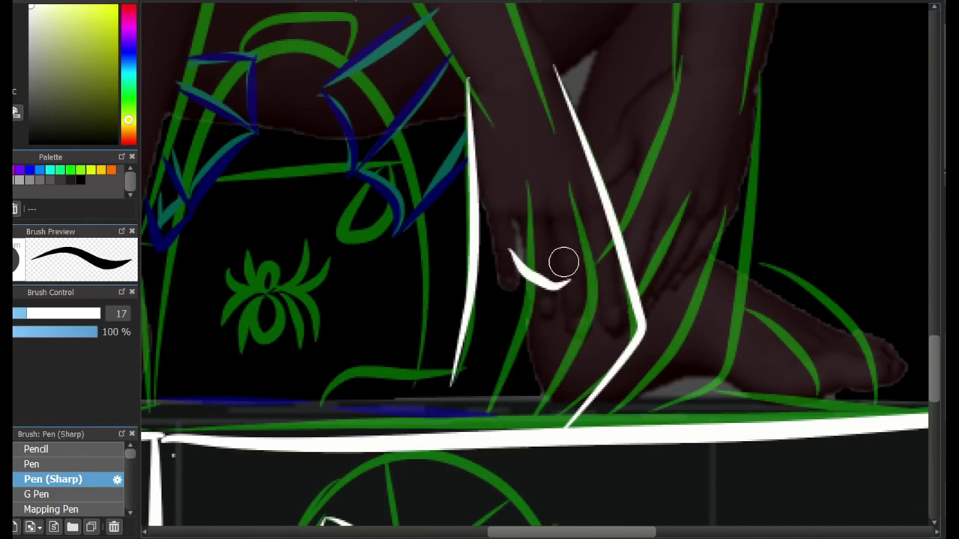
key(ctrl+z)
drag(563, 176, 585, 257)
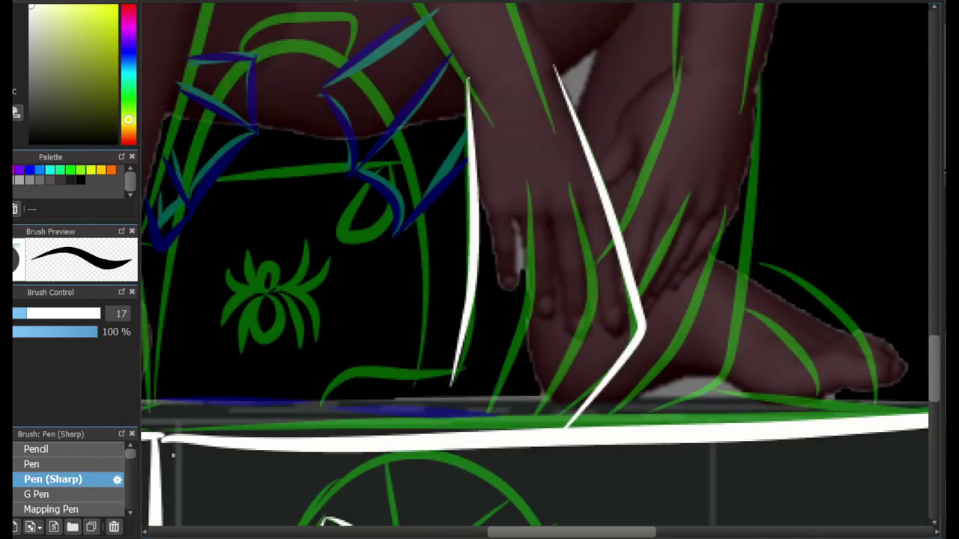
Ink two inner finger lines and the thumb lying along the ledge, and undo the stroke on the other wrist
drag(563, 192, 518, 429)
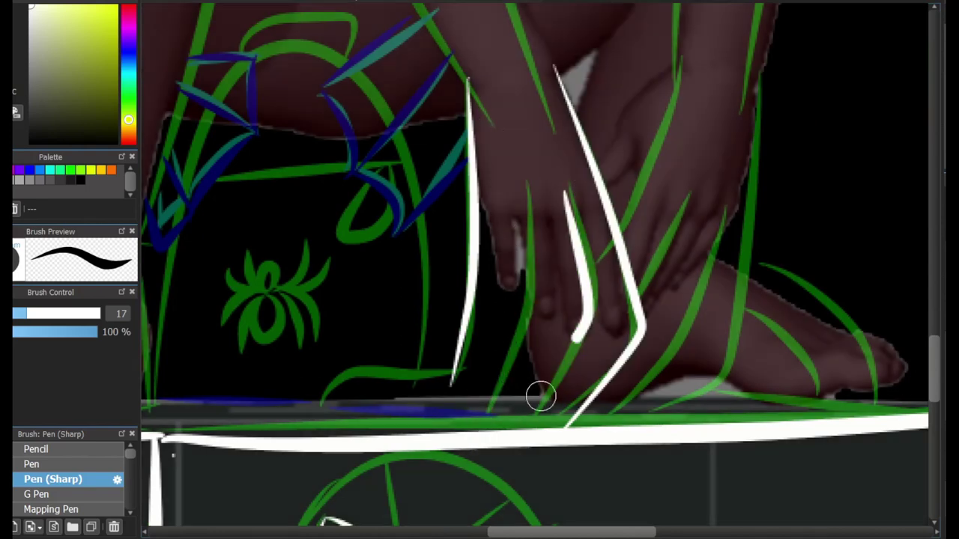
drag(528, 192, 456, 431)
drag(324, 433, 447, 373)
drag(322, 416, 449, 396)
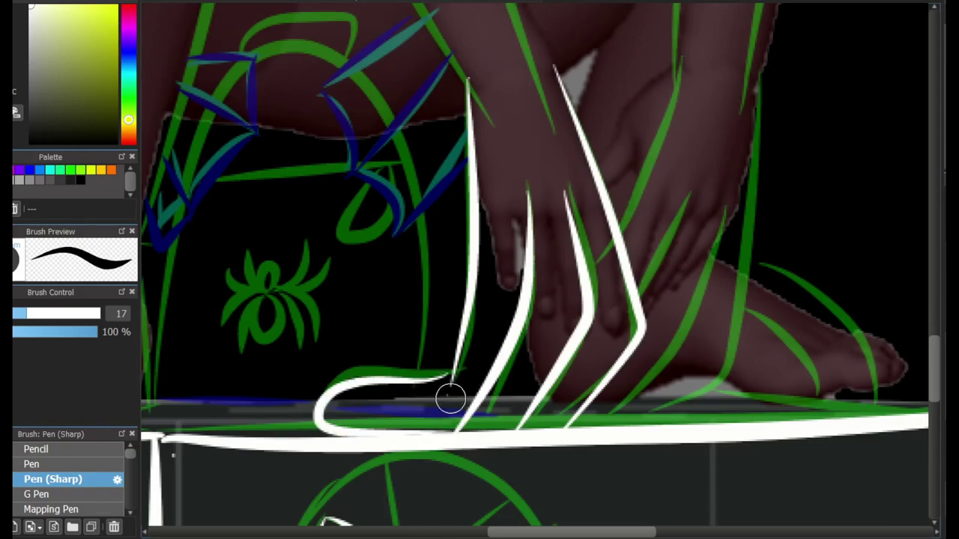
key(ctrl+z)
drag(321, 417, 457, 430)
drag(687, 83, 681, 210)
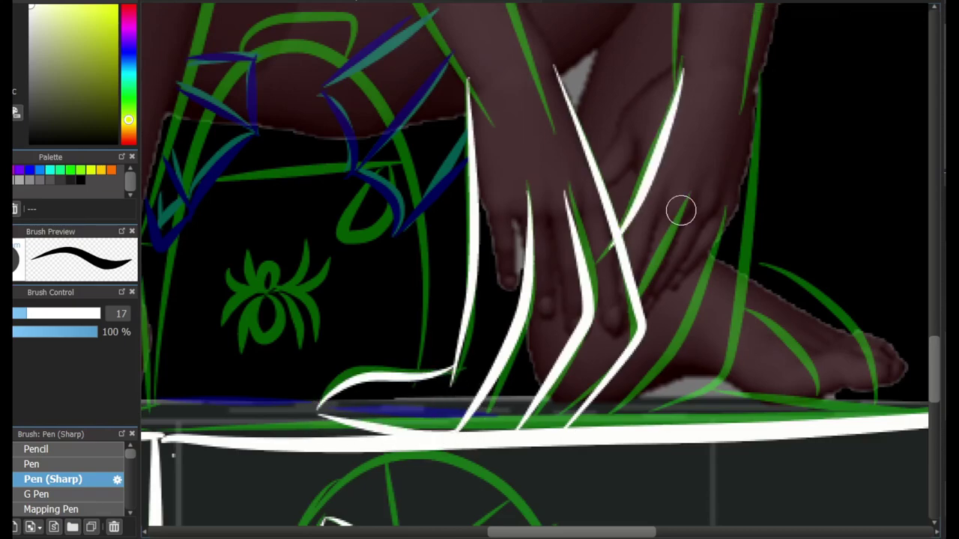
key(ctrl+z)
Ink the front upper arm's inner and outer contours, including the pointed spike at the shoulder
scroll(637, 225, up, 10)
drag(603, 141, 588, 358)
scroll(582, 386, up, 3)
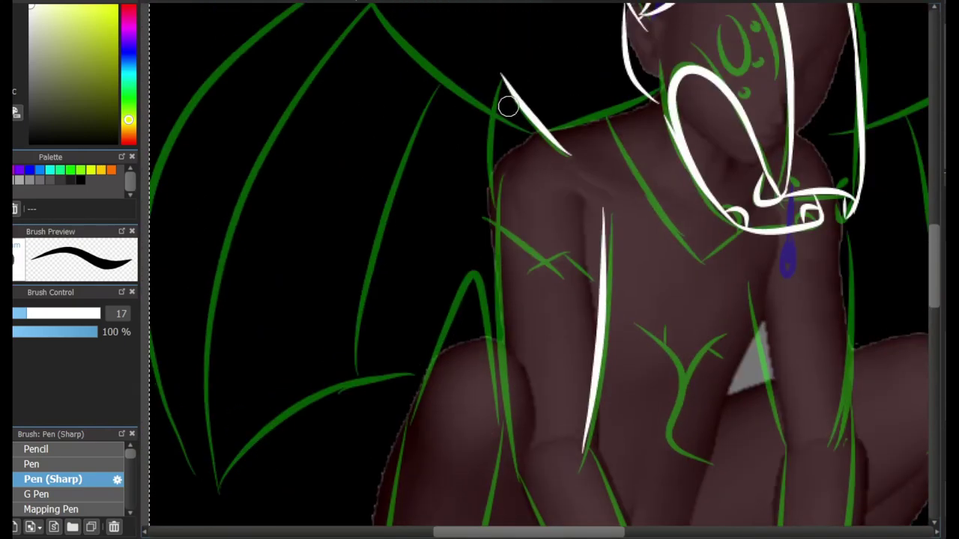
drag(499, 85, 517, 468)
Ink both sides of the front forearm from the elbow down to the wrist
scroll(554, 142, down, 15)
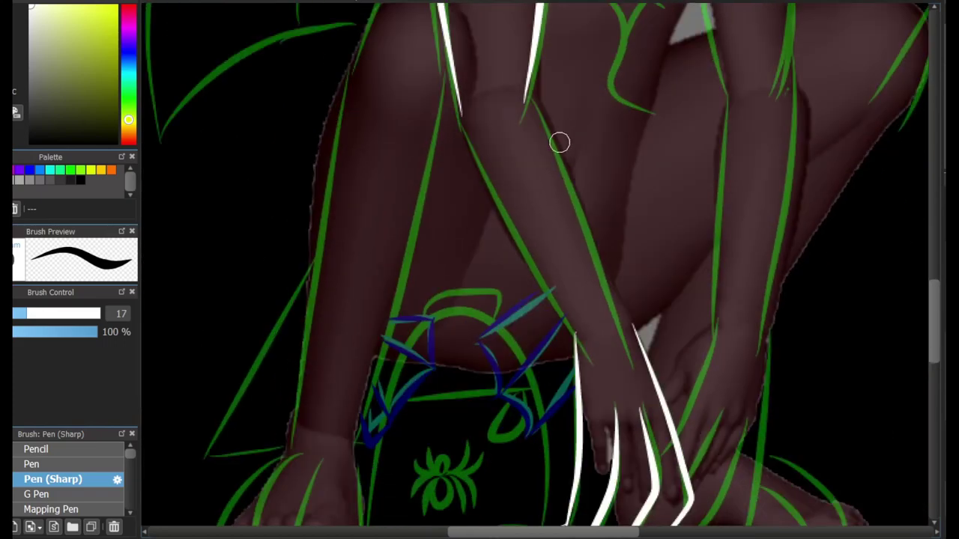
drag(544, 93, 622, 341)
key(ctrl+z)
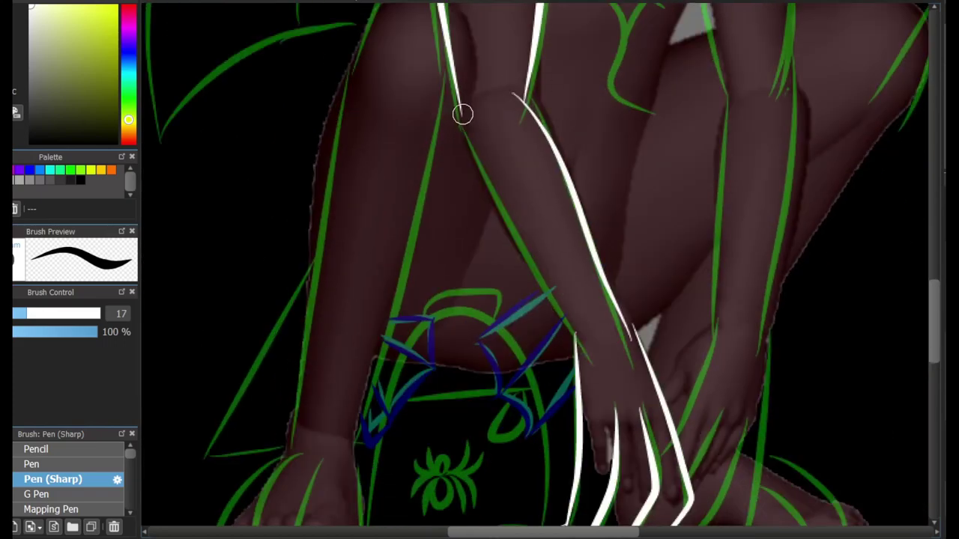
Ink the other upper arm's two contours and the long torso line from the jaw down to the front wrist
scroll(592, 362, up, 10)
drag(648, 46, 649, 258)
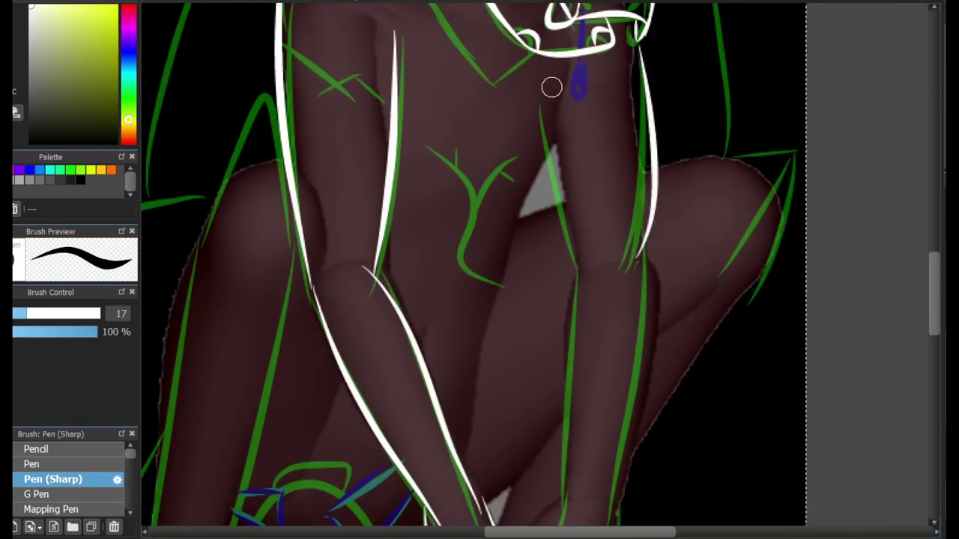
drag(562, 62, 530, 197)
key(ctrl+z)
drag(560, 60, 471, 472)
drag(547, 133, 573, 270)
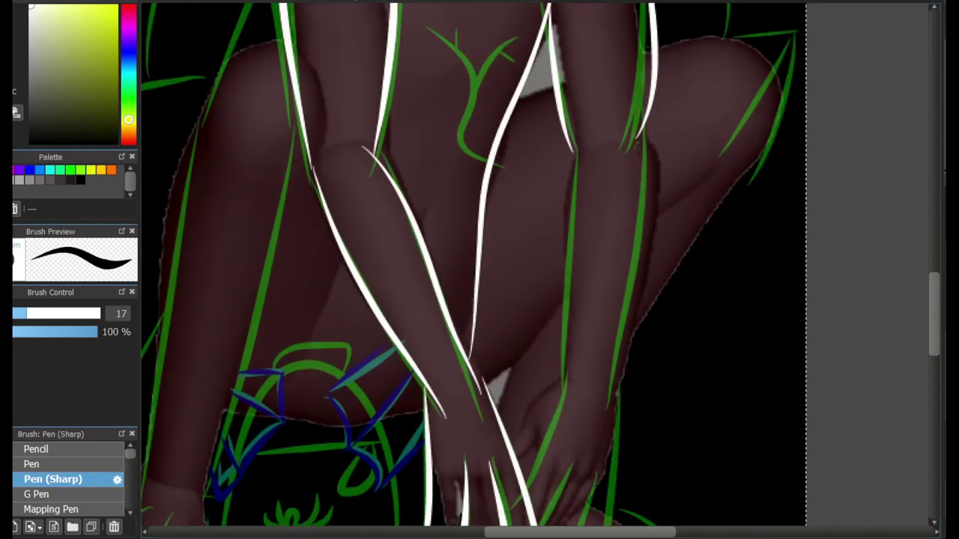
Ink the large fully visible wing's long outer edge and its first inner rib, meeting at the pointed tip
scroll(525, 270, up, 10)
scroll(524, 270, left, 5)
drag(503, 54, 420, 169)
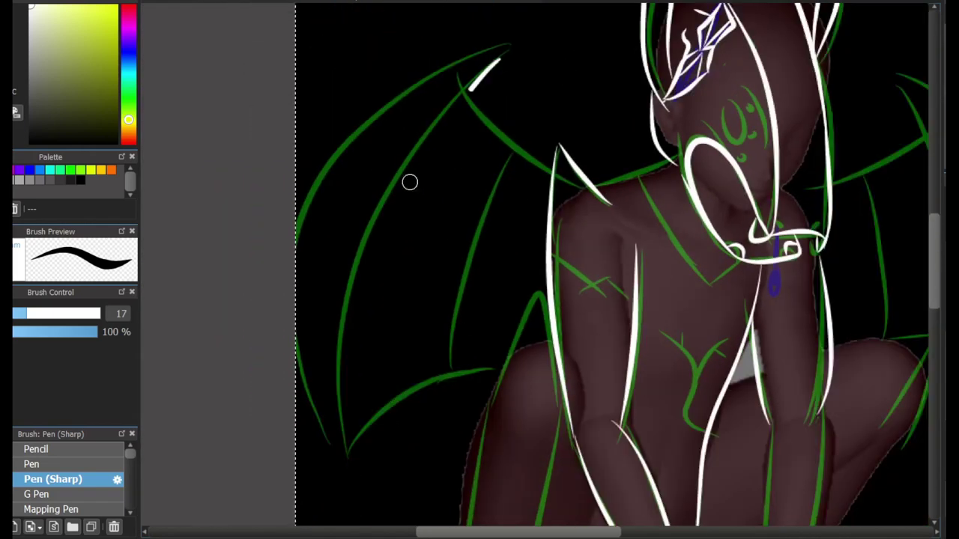
mouse_move(358, 301)
mouse_down()
mouse_move(331, 439)
mouse_move(503, 52)
mouse_up()
Ink the far wing's long curved edge from its pointed tip down past the bent knee
scroll(531, 115, right, 3)
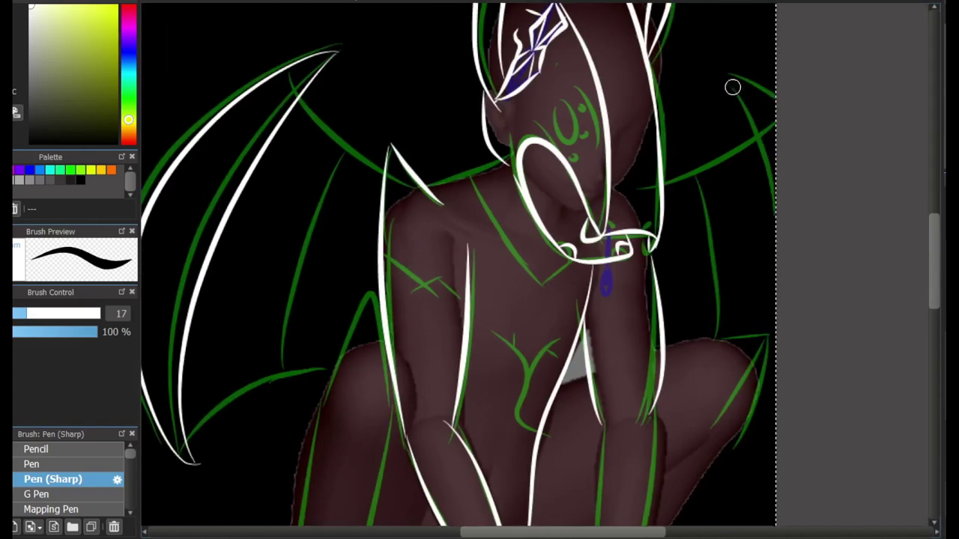
drag(732, 85, 753, 155)
key(ctrl+z)
drag(724, 87, 716, 453)
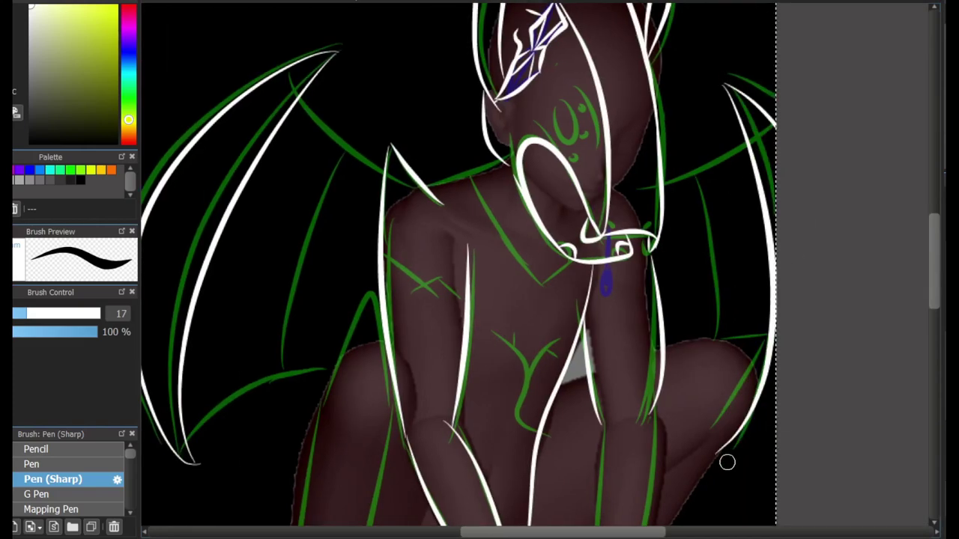
Ink the front leg's bent knee as one tall rounded peak beside the arm, redoing rejected strokes
scroll(727, 462, left, 3)
scroll(600, 300, down, 5)
scroll(557, 96, up, 2)
scroll(556, 97, up, 3)
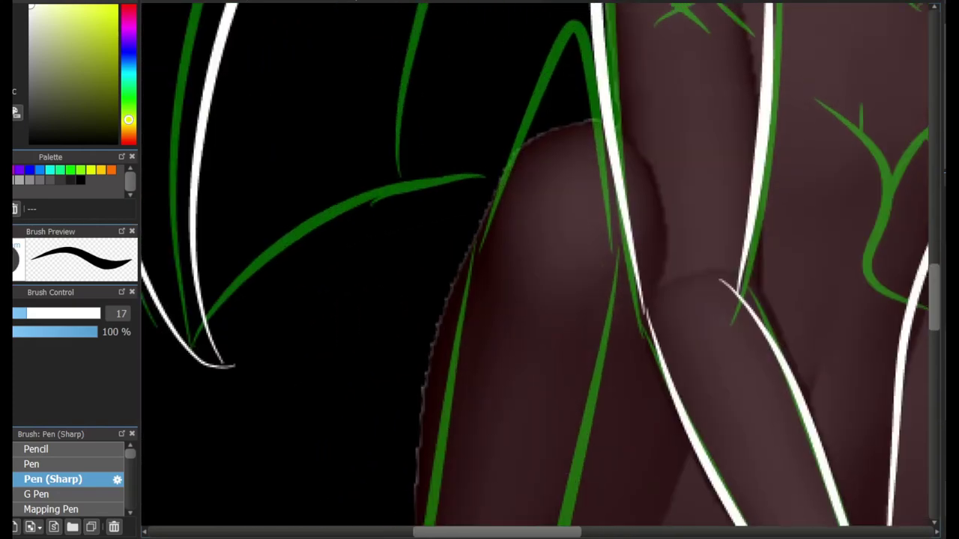
scroll(524, 299, up, 2)
drag(466, 341, 616, 274)
key(ctrl+z)
key(ctrl+z)
drag(466, 340, 624, 300)
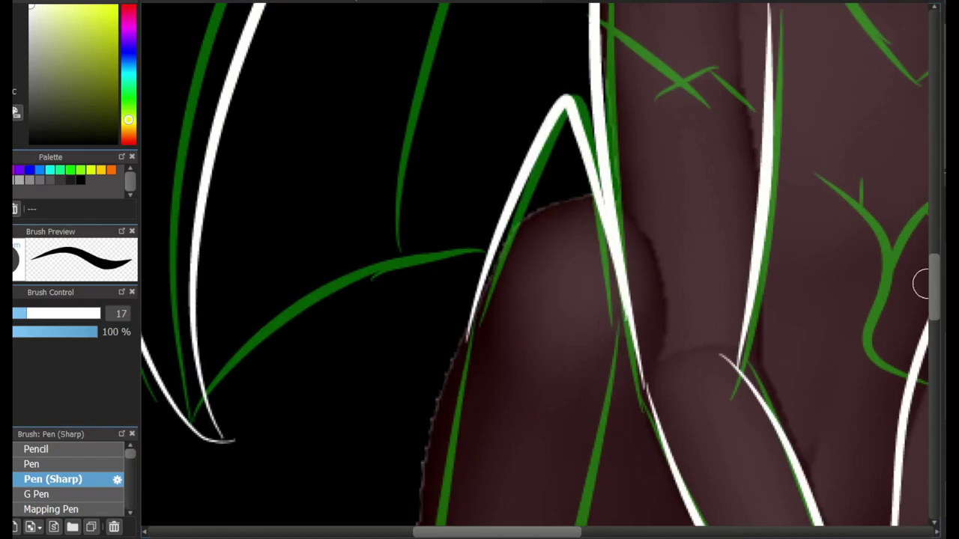
Ink the front foot's long curved toes resting on the ledge and its inner side
scroll(679, 334, down, 5)
key(ctrl+z)
drag(437, 317, 401, 461)
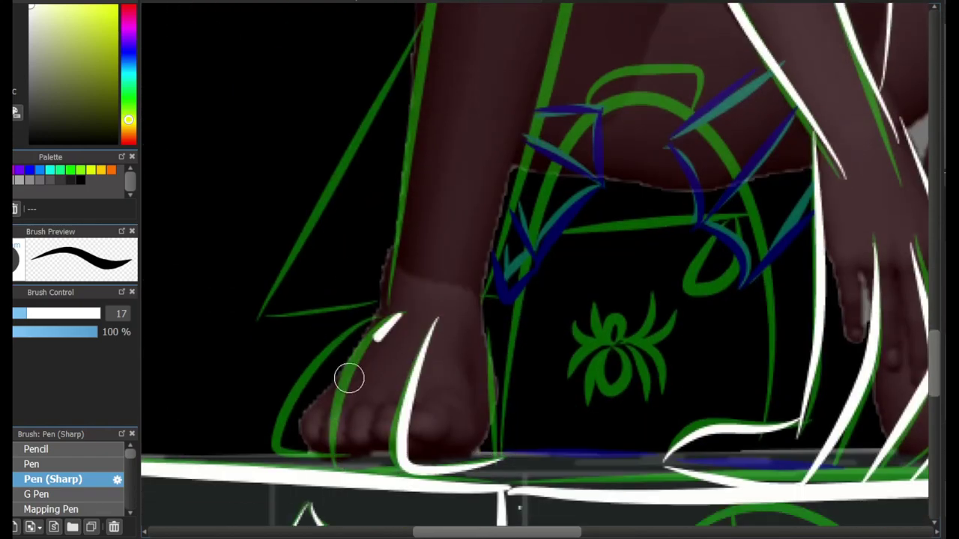
drag(394, 313, 335, 458)
drag(369, 315, 278, 465)
scroll(524, 300, left, 3)
scroll(572, 425, right, 3)
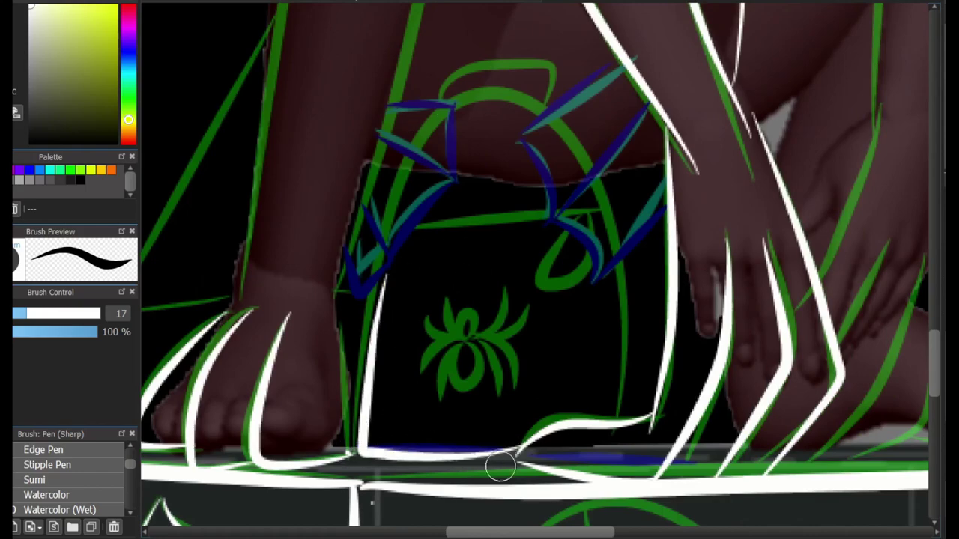
Ink both sides of the front lower leg from the knee down to the ankle
scroll(407, 205, up, 5)
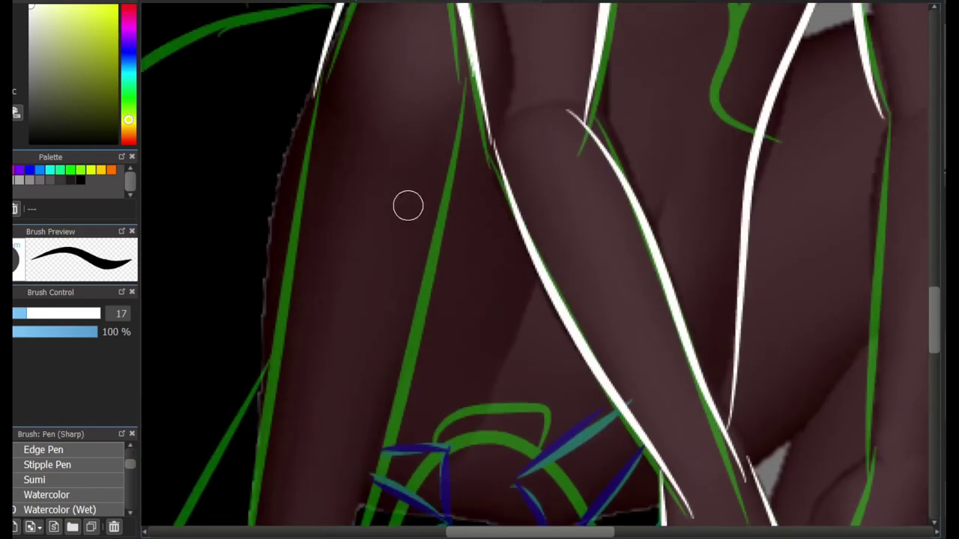
scroll(862, 337, down, 3)
scroll(493, 217, down, 2)
drag(477, 74, 382, 412)
drag(389, 19, 339, 401)
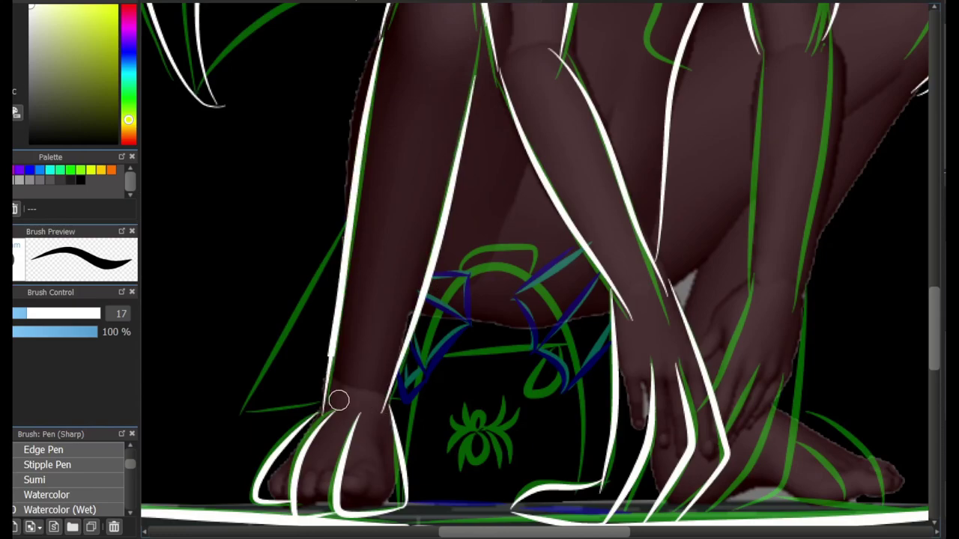
Ink the oval eye with its diagonal slit pupil and the curved line beside it on the face
scroll(584, 301, up, 8)
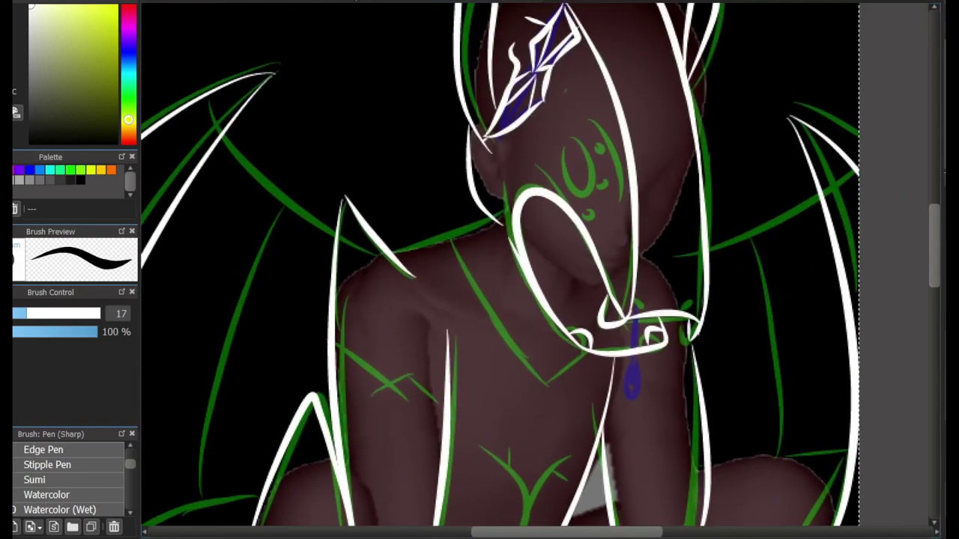
scroll(482, 203, up, 2)
scroll(637, 214, up, 2)
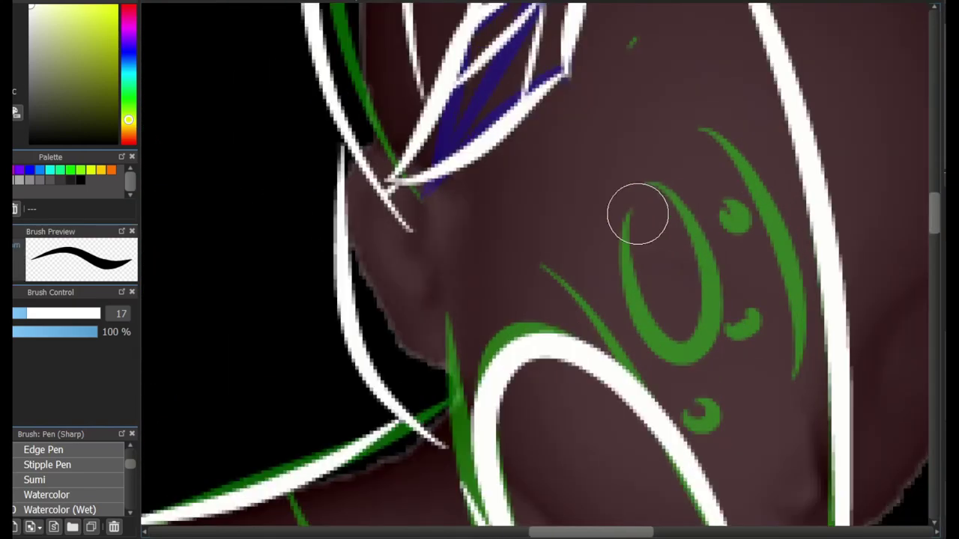
drag(638, 215, 637, 210)
mouse_move(632, 284)
mouse_down()
mouse_move(696, 220)
mouse_move(697, 395)
mouse_up()
scroll(719, 251, down, 2)
key(ctrl+z)
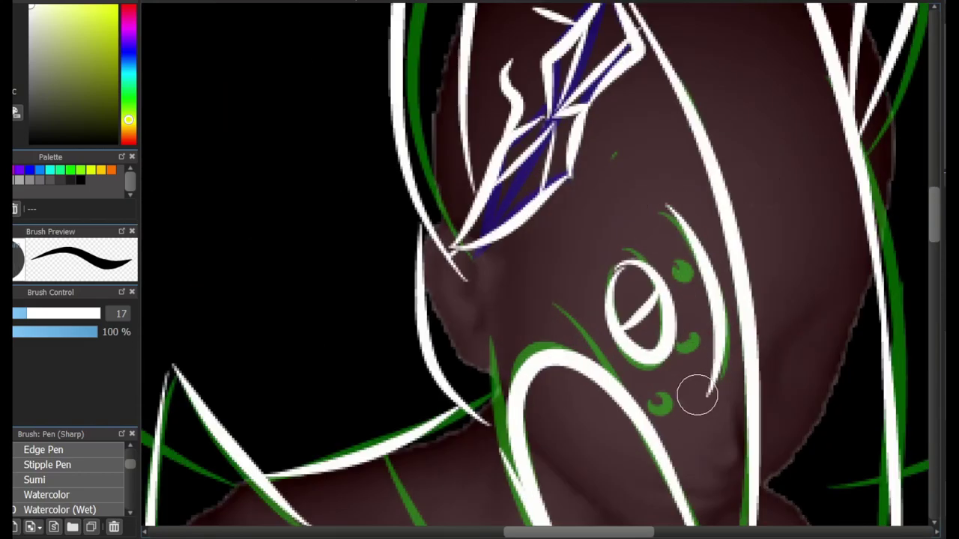
Ink the teardrop hanging below the jaw and the small curved marks above the jaw line
drag(713, 345, 500, 2)
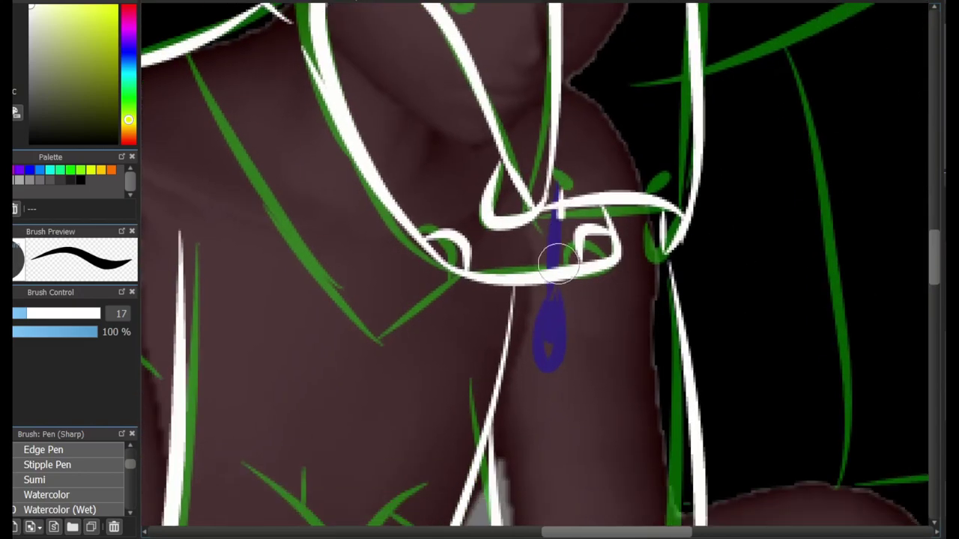
drag(557, 260, 555, 367)
scroll(621, 185, up, 1)
drag(697, 187, 723, 207)
scroll(723, 207, down, 1)
scroll(622, 208, down, 5)
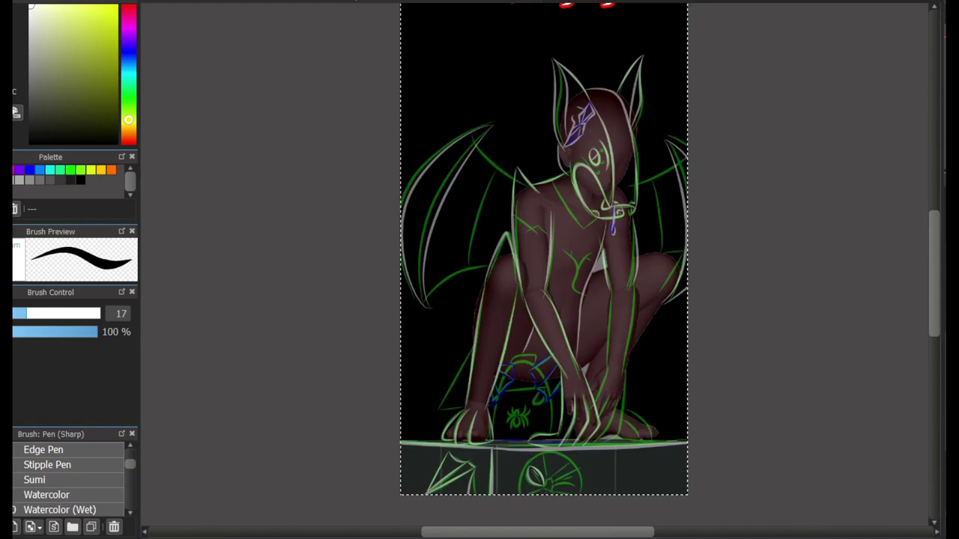
Ink the large wing's upper arm, second rib and curved lower membrane edge, plus the far wing's upper arm
scroll(531, 192, up, 5)
mouse_move(381, 90)
mouse_down()
mouse_move(497, 210)
mouse_move(653, 317)
mouse_up()
scroll(450, 397, down, 3)
drag(450, 414, 474, 272)
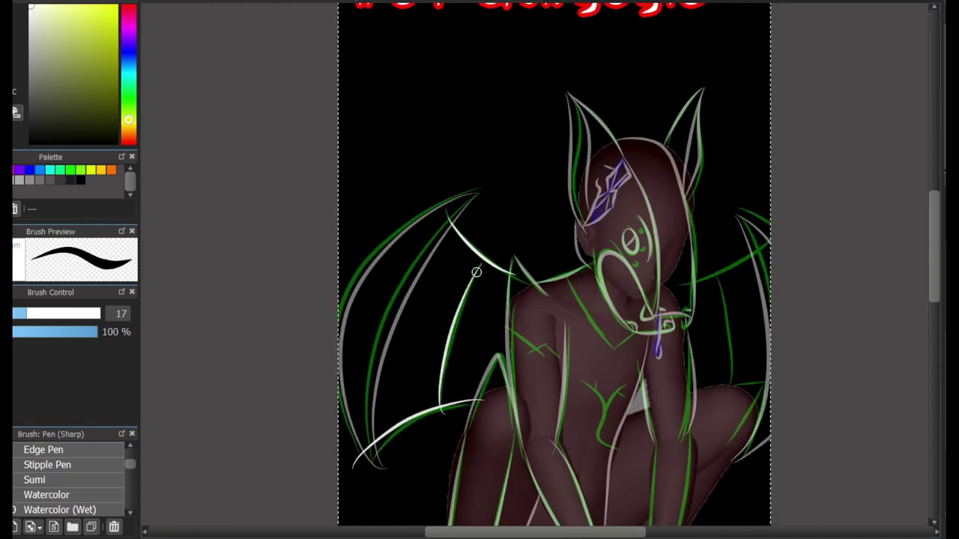
scroll(602, 325, up, 2)
scroll(601, 324, down, 3)
Ink the far knee's rounded top and the far wing's straight diagonal and short lower membrane edge beside it
scroll(635, 375, up, 2)
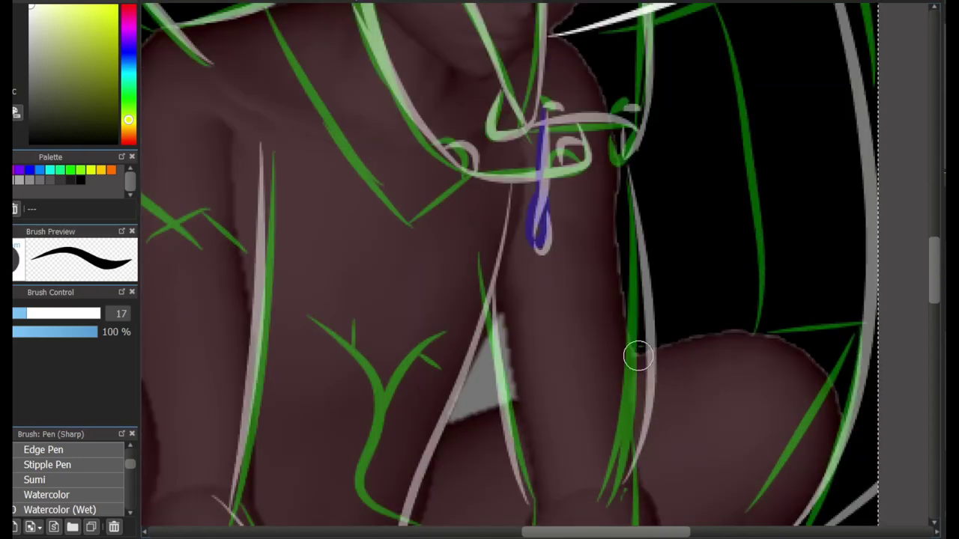
drag(749, 496, 862, 330)
key(ctrl+z)
drag(623, 354, 792, 325)
key(ctrl+z)
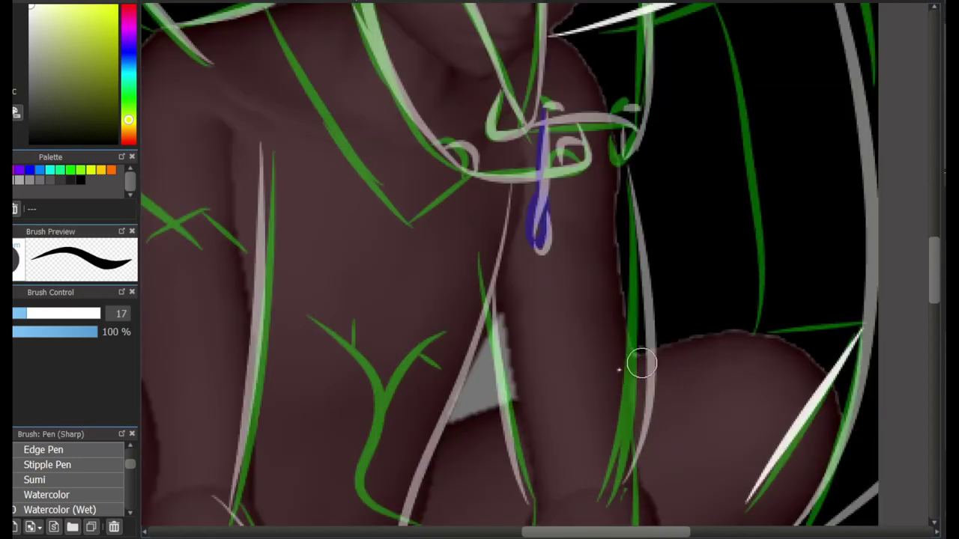
drag(629, 366, 867, 328)
Ink the far hand's outer contours and two inner finger lines down to the ledge behind the front hand
scroll(847, 355, down, 5)
scroll(736, 135, up, 1)
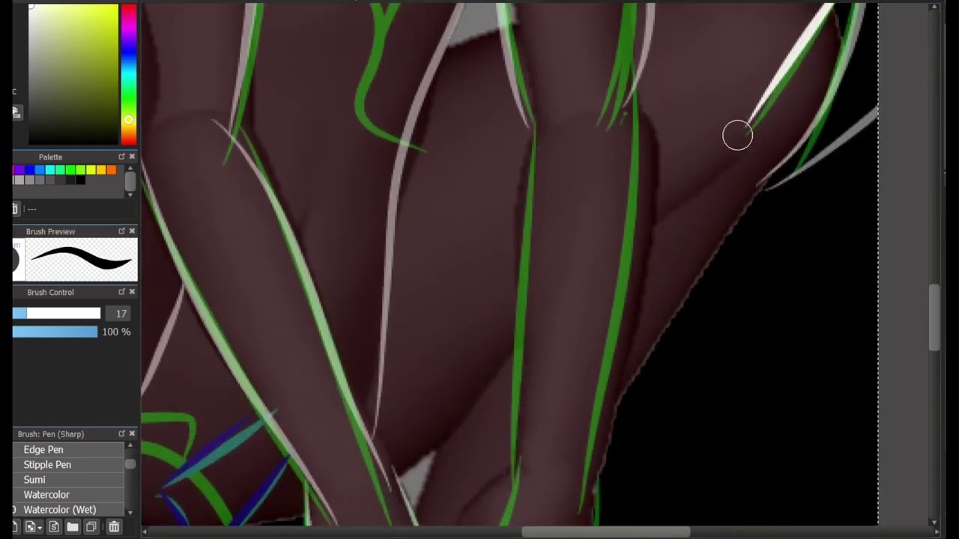
drag(736, 135, 621, 232)
key(ctrl+z)
scroll(696, 199, up, 2)
scroll(510, 269, down, 2)
drag(519, 141, 436, 325)
drag(599, 154, 533, 468)
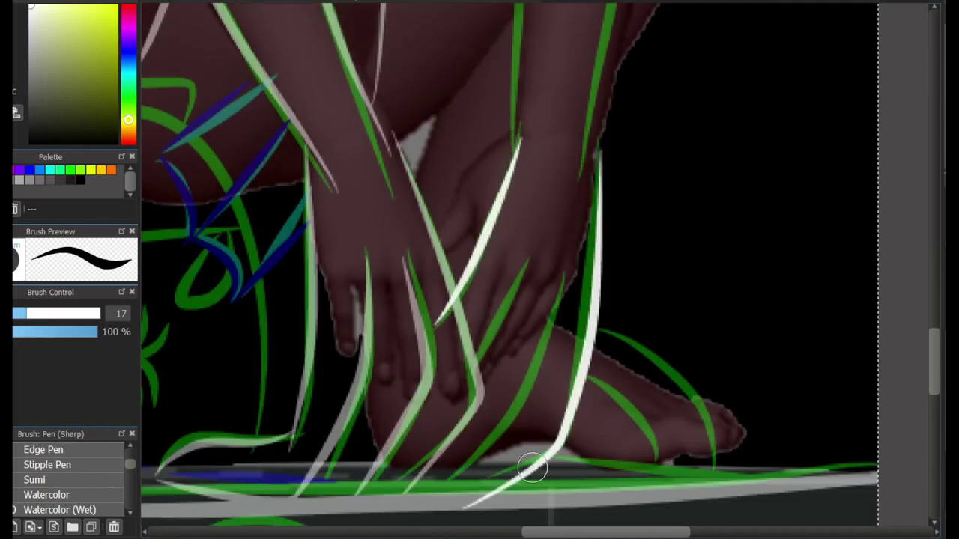
drag(563, 274, 456, 458)
drag(524, 266, 471, 350)
Erase the line ends where the far hand passes behind the front hand and the far knee meets the arm
key(e)
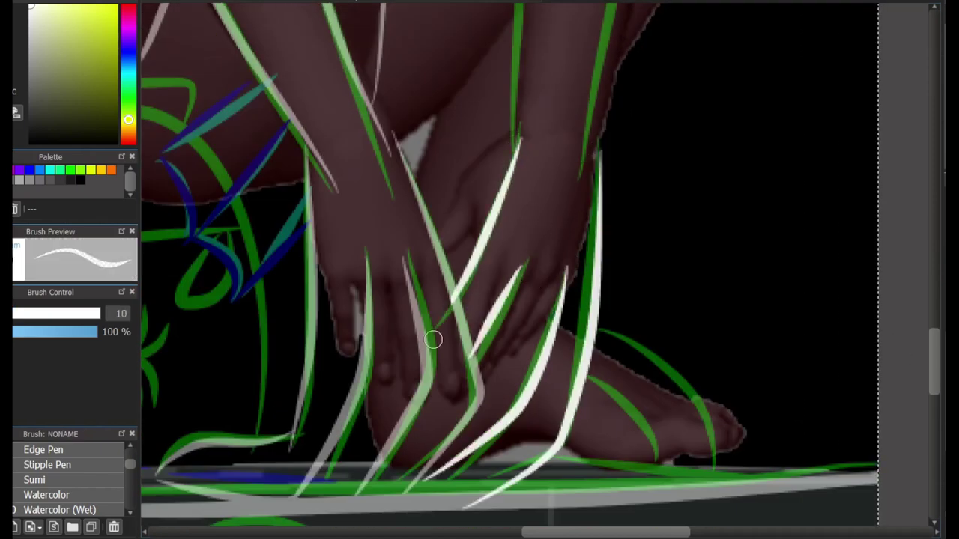
key(e)
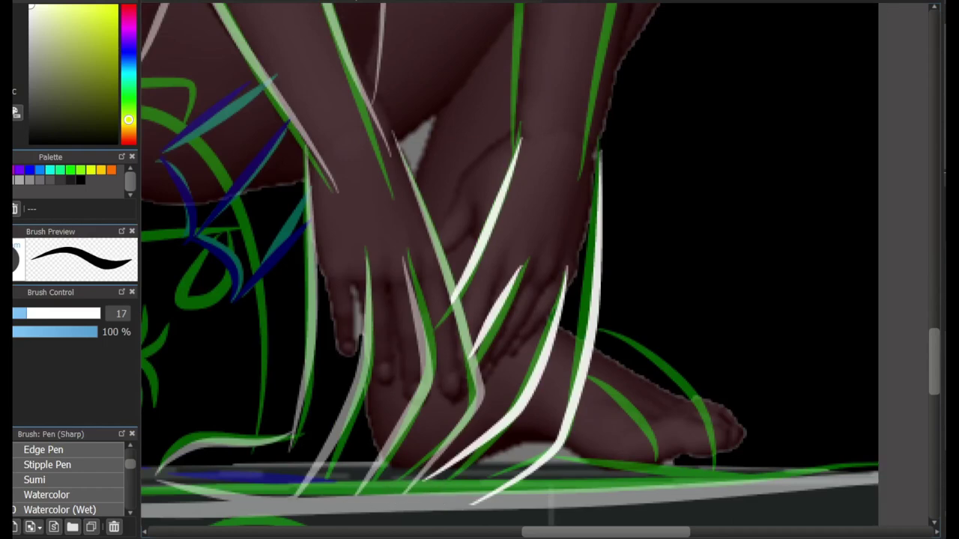
scroll(438, 374, up, 5)
scroll(395, 262, right, 3)
key(e)
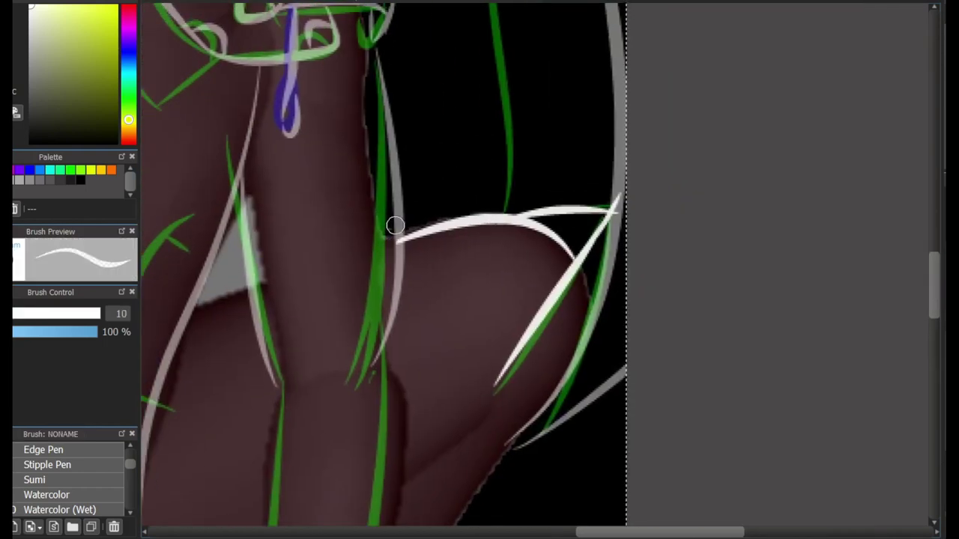
Ink the short thigh line in the gap between torso and far arm, and erase its overlapping ends
scroll(438, 300, left, 3)
mouse_move(330, 311)
mouse_down()
mouse_move(375, 307)
mouse_move(418, 278)
mouse_up()
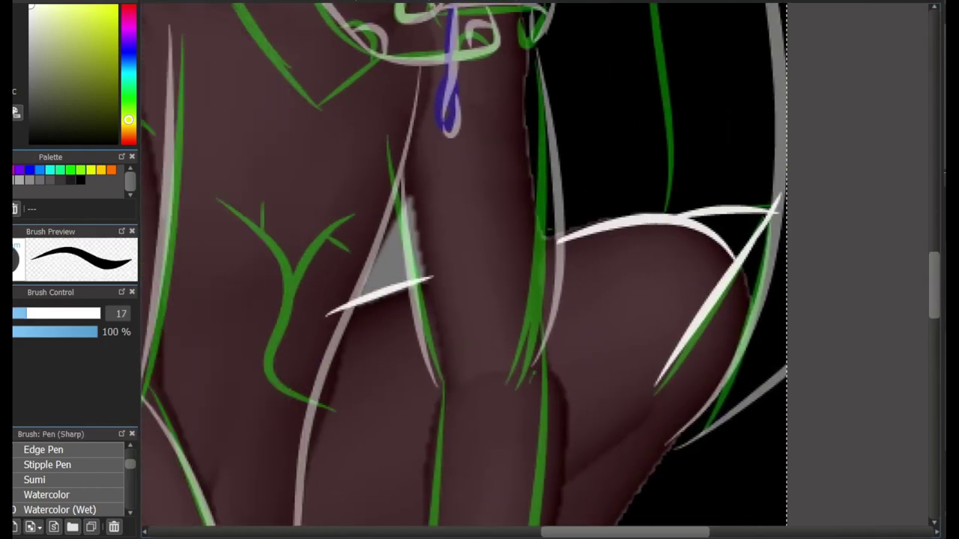
scroll(343, 275, up, 2)
key(e)
scroll(549, 250, down, 3)
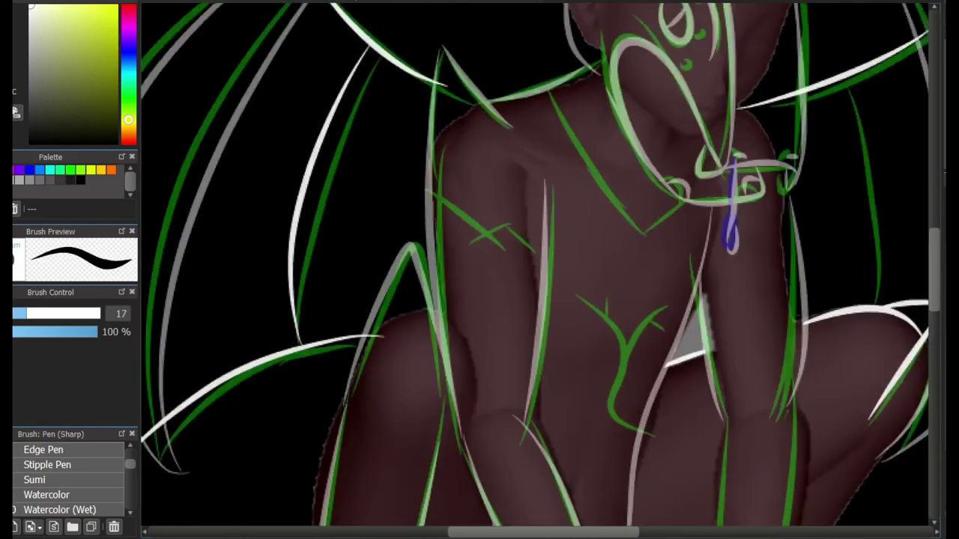
Trim the large wing's lower membrane edge where it crosses the inner rib and the front knee
scroll(480, 40, up, 3)
drag(404, 109, 382, 146)
scroll(396, 135, left, 5)
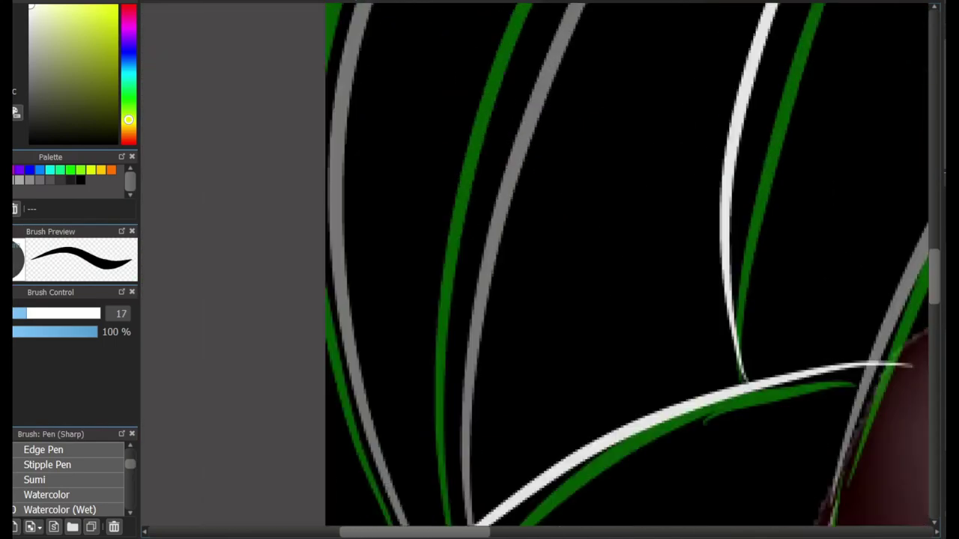
scroll(428, 370, down, 5)
scroll(428, 370, right, 3)
mouse_move(428, 370)
mouse_down()
mouse_move(347, 361)
mouse_move(291, 423)
mouse_move(354, 388)
mouse_up()
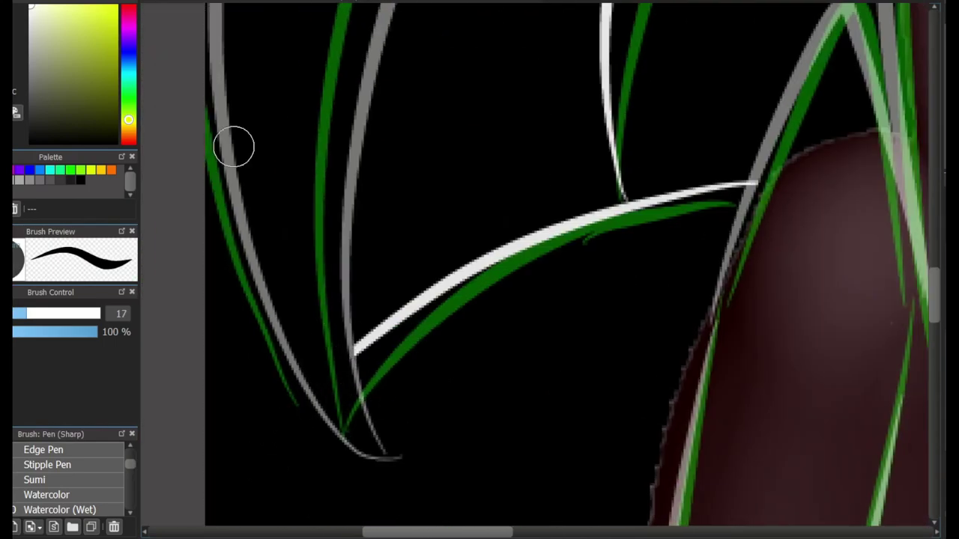
Ink both sides of the far forearm and the far leg's outer contour running down to the wrist
scroll(233, 145, down, 3)
scroll(480, 300, down, 3)
scroll(480, 300, up, 3)
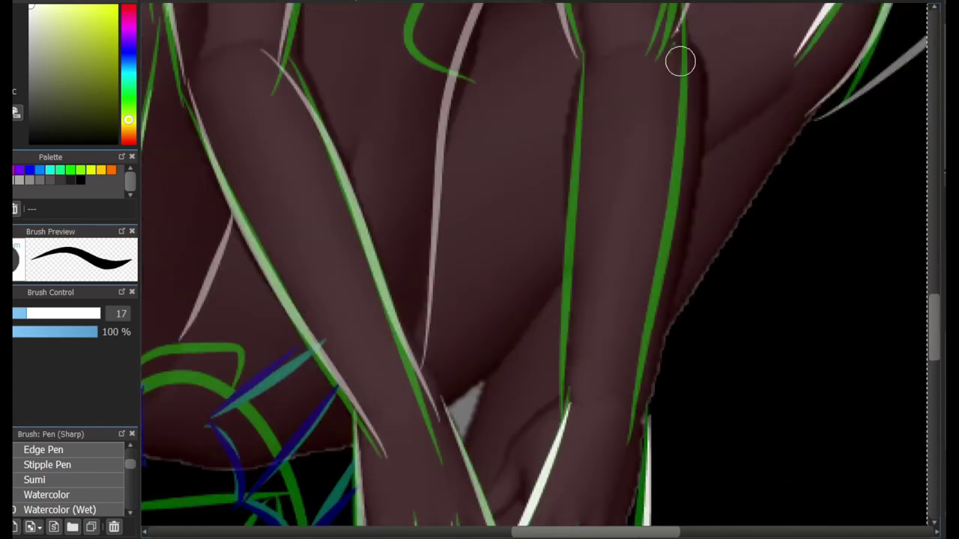
drag(681, 61, 645, 442)
drag(574, 59, 570, 418)
drag(811, 126, 659, 348)
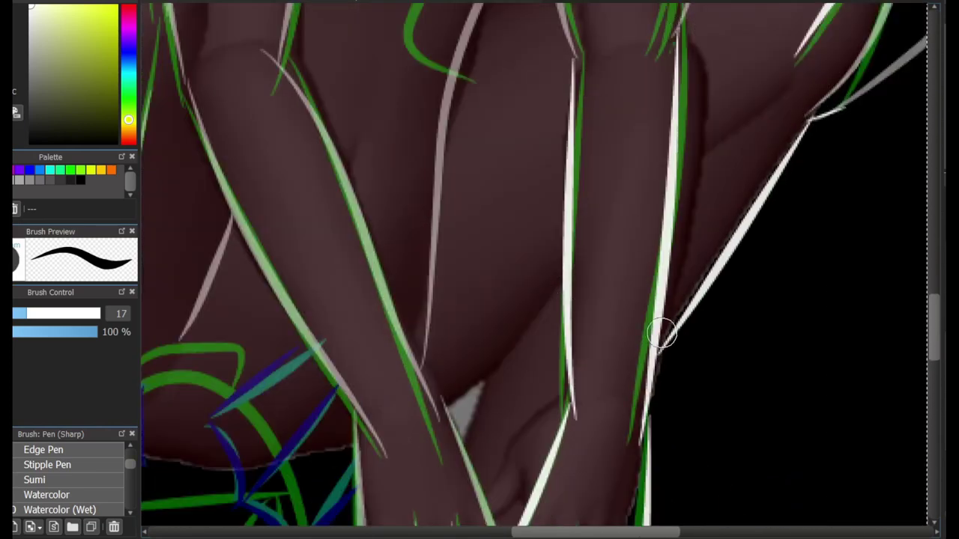
Ink the far thigh's diagonal underside and the short calf line, and clear the part crossing the far forearm
drag(785, 78, 442, 393)
drag(468, 441, 496, 360)
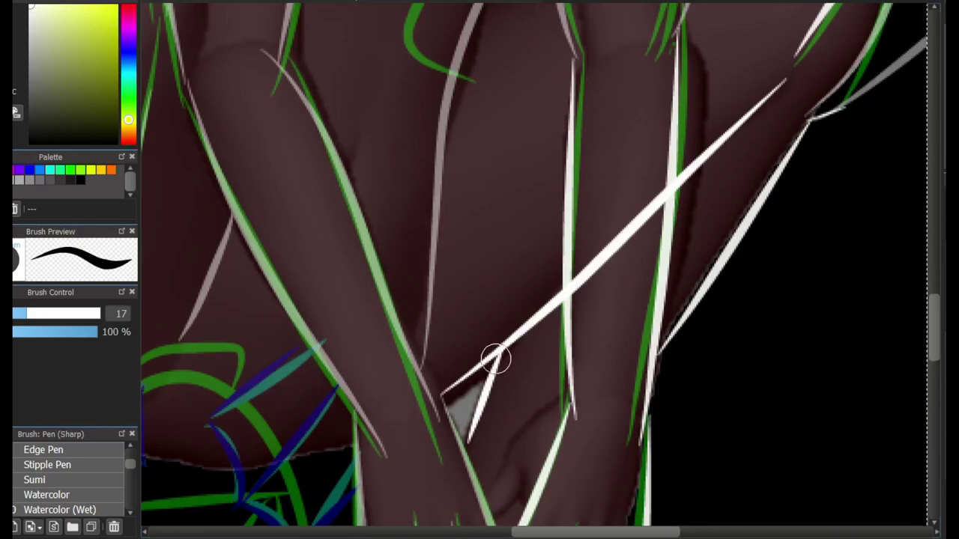
scroll(646, 271, up, 2)
key(ctrl+z)
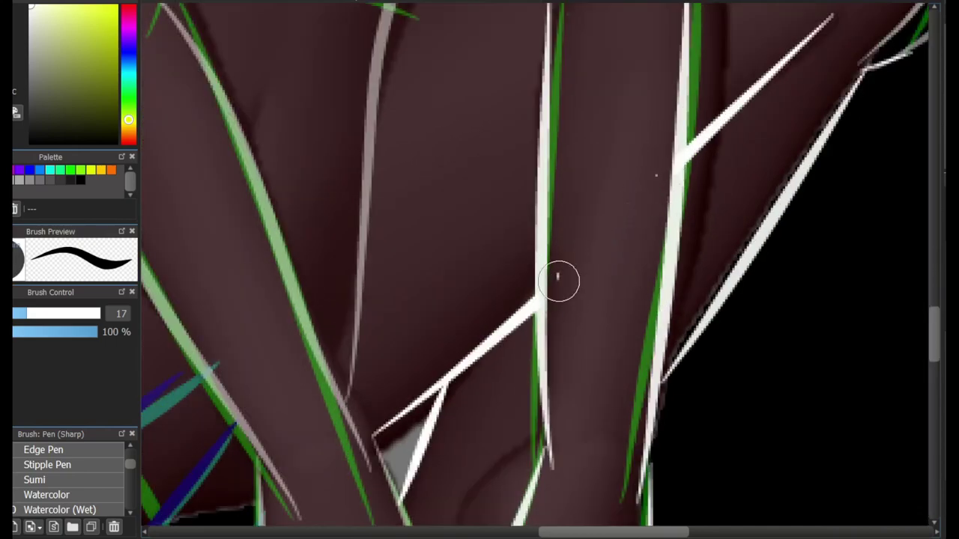
Ink the spider-marked container's arched outline, double-looped top handle and flat base line on the ledge
scroll(596, 196, down, 5)
scroll(289, 297, up, 4)
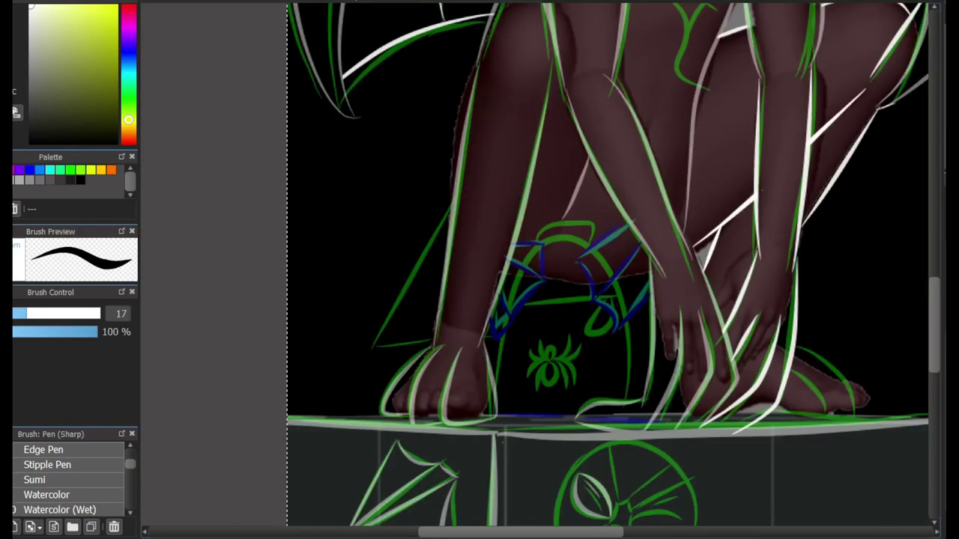
scroll(607, 269, down, 2)
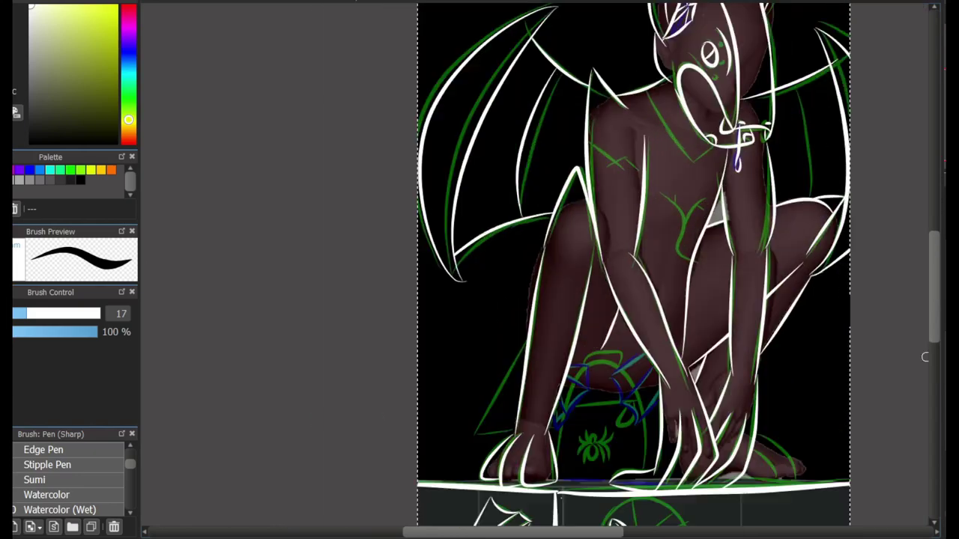
scroll(634, 269, down, 1)
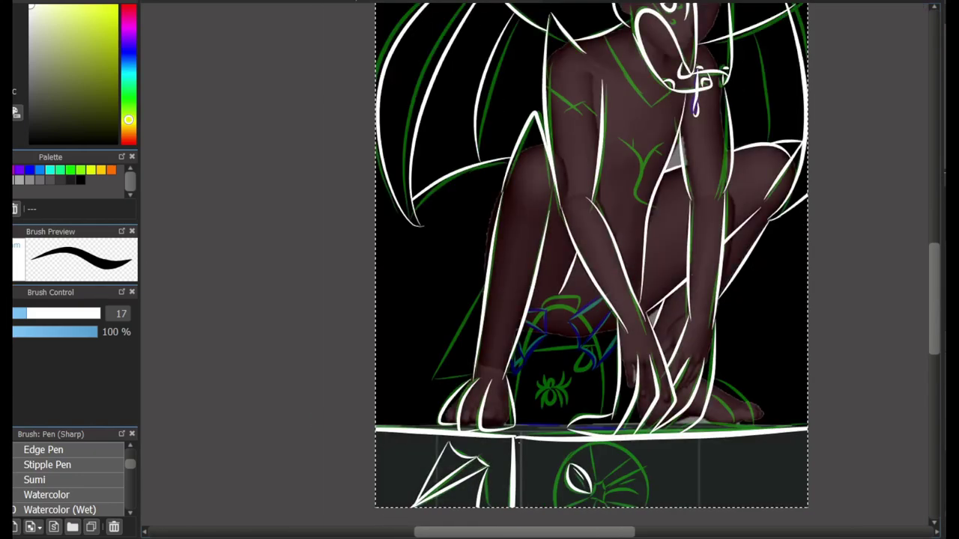
scroll(583, 380, up, 3)
mouse_move(463, 401)
mouse_down()
mouse_move(663, 277)
mouse_move(539, 165)
mouse_move(707, 267)
mouse_move(715, 401)
mouse_up()
key(ctrl+z)
key(ctrl+z)
key(ctrl+z)
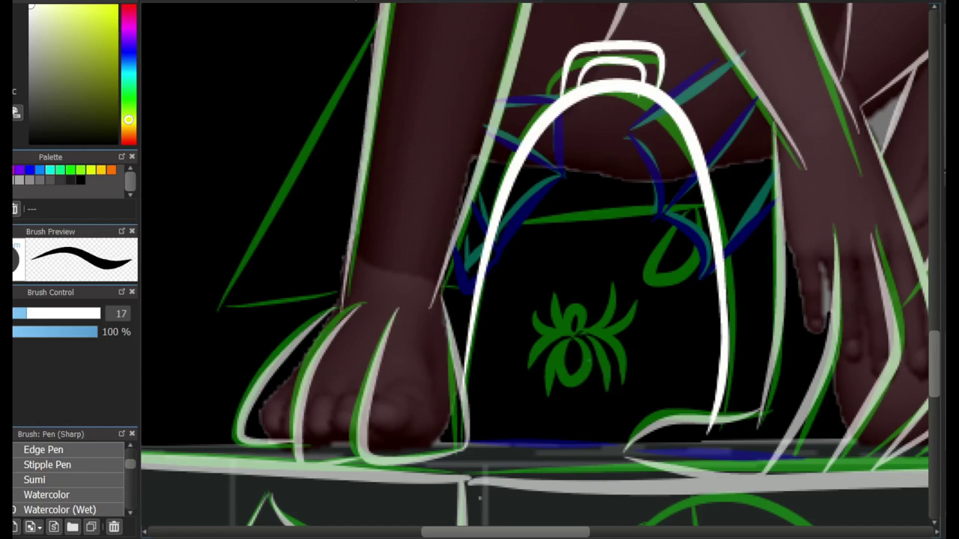
mouse_move(460, 442)
mouse_down()
mouse_move(613, 449)
mouse_move(652, 437)
mouse_move(624, 445)
mouse_up()
scroll(625, 445, up, 2)
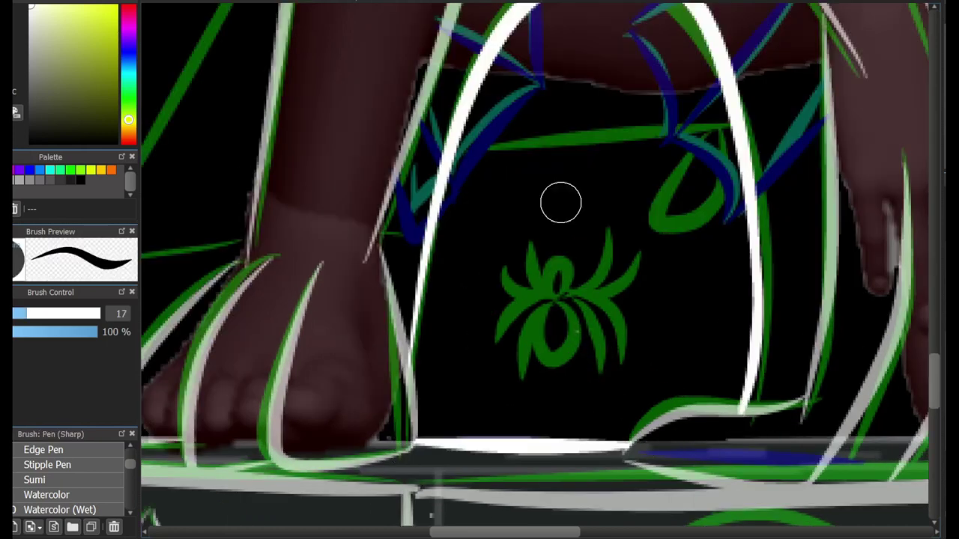
Ink the container's horizontal band, the small petal loops hanging beneath it and the slanted inner side line
drag(454, 155, 732, 131)
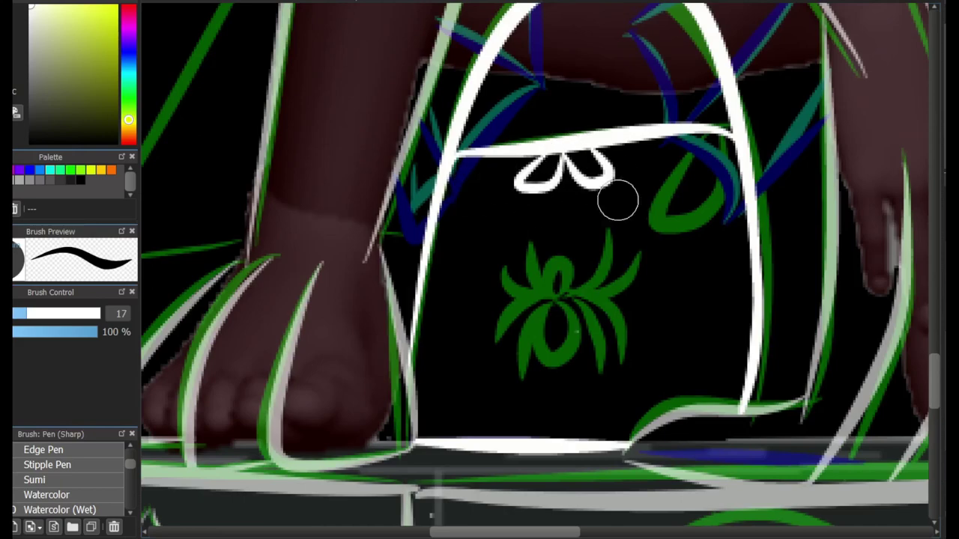
scroll(556, 38, up, 3)
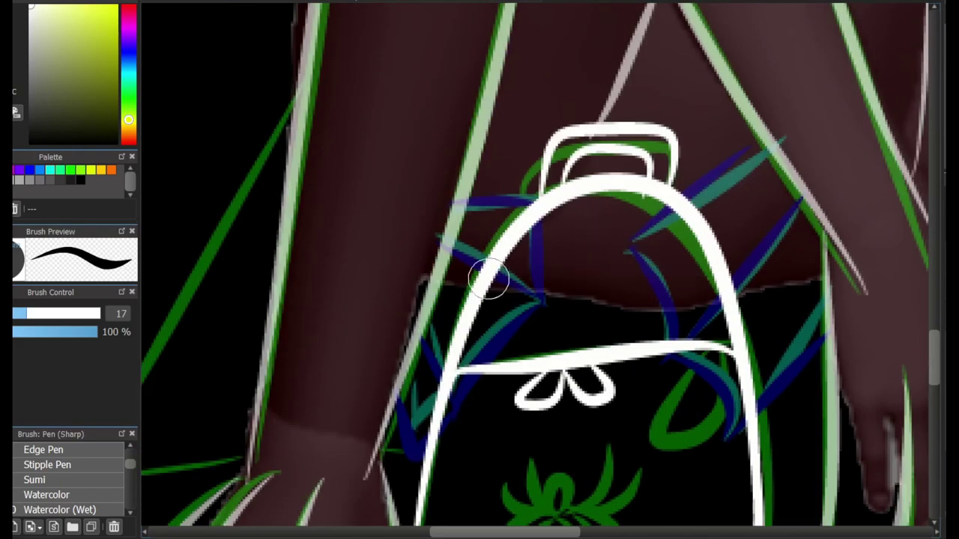
scroll(489, 279, down, 4)
drag(488, 90, 463, 346)
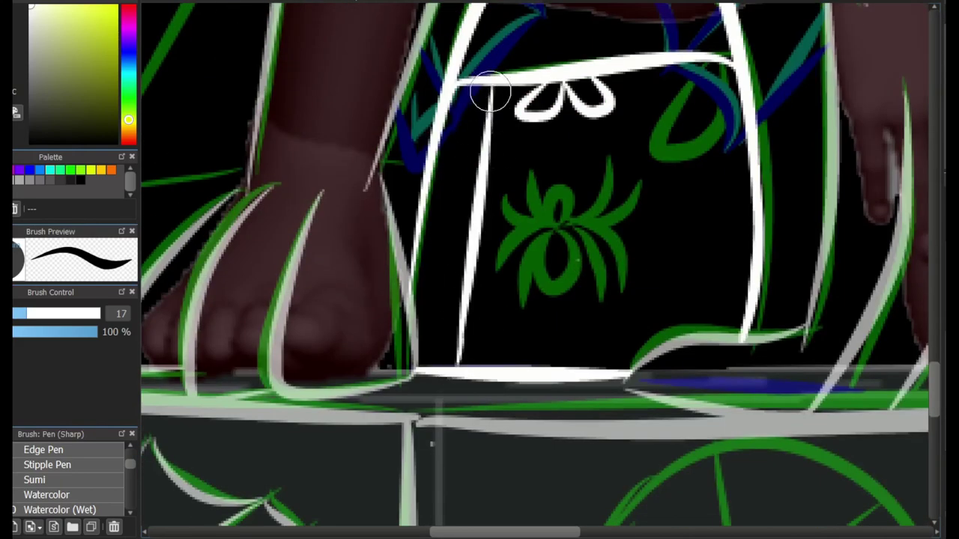
scroll(869, 364, up, 3)
scroll(636, 345, down, 3)
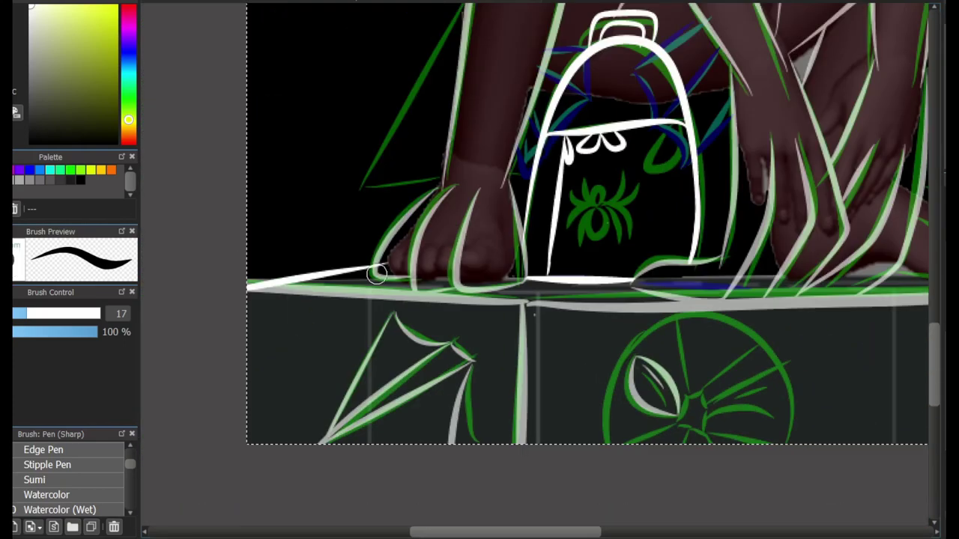
Ink the far foot's two curved toe outlines and the short sole lines where they meet the ledge
scroll(524, 247, right, 5)
scroll(811, 180, up, 2)
drag(626, 191, 747, 330)
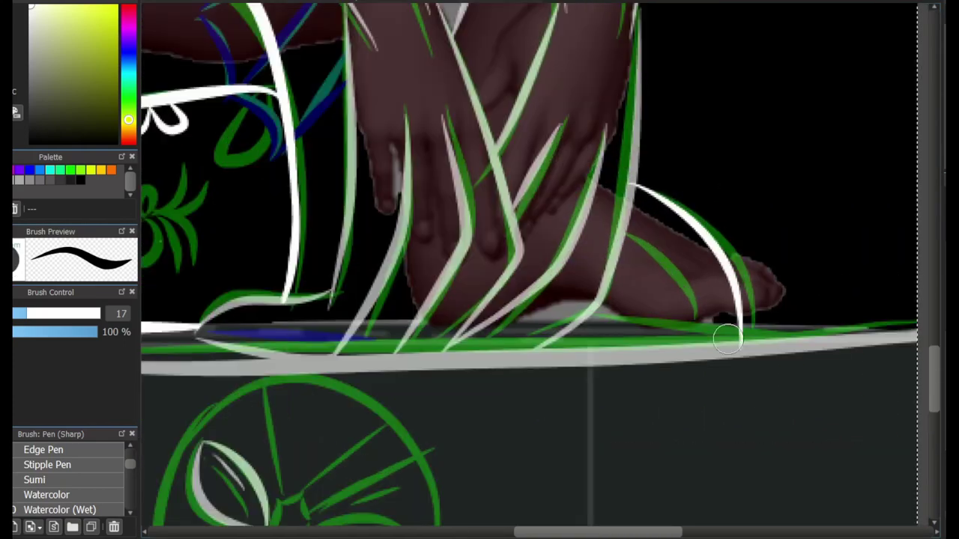
mouse_move(621, 222)
mouse_down()
mouse_move(681, 327)
mouse_move(589, 318)
mouse_up()
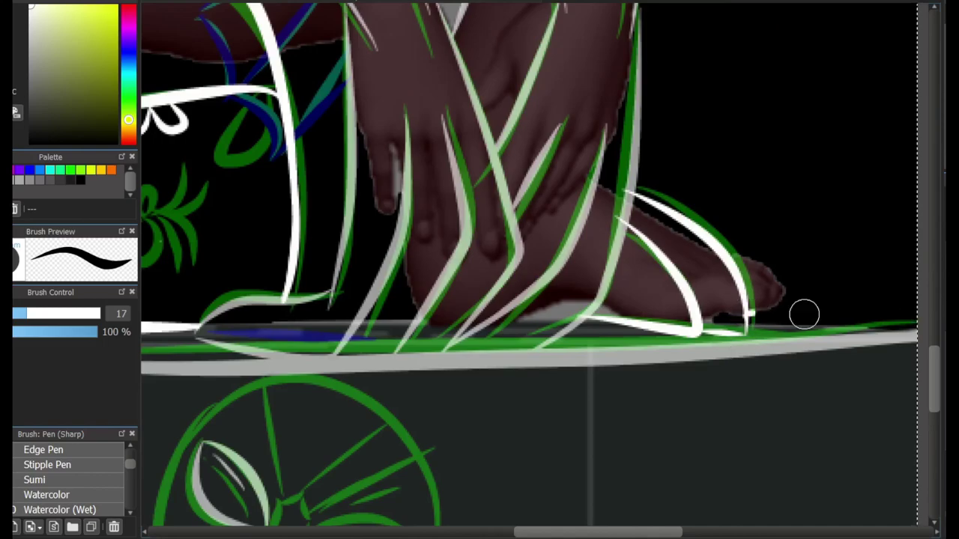
Erase the part of the ledge's back edge that crosses the front foot's toes
key(e)
scroll(652, 172, up, 1)
scroll(580, 335, left, 5)
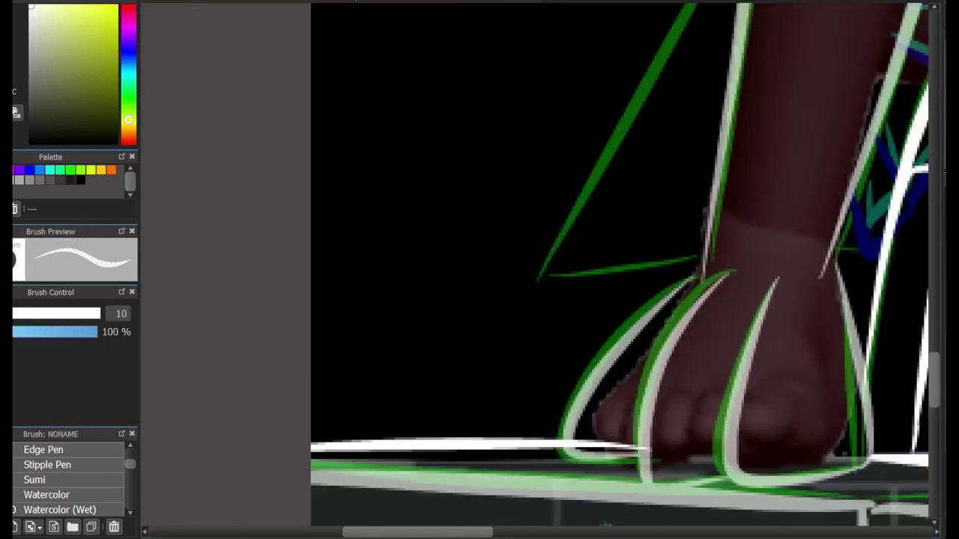
key(e)
scroll(561, 225, down, 5)
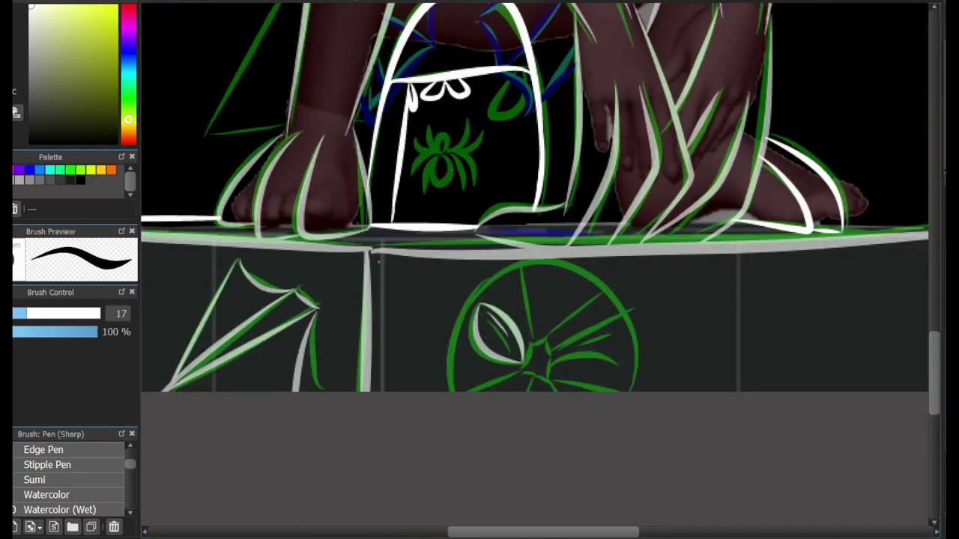
Ink the triangular point behind the front leg's shin and the curved inner rib of the far wing
scroll(561, 225, up, 10)
drag(412, 200, 307, 381)
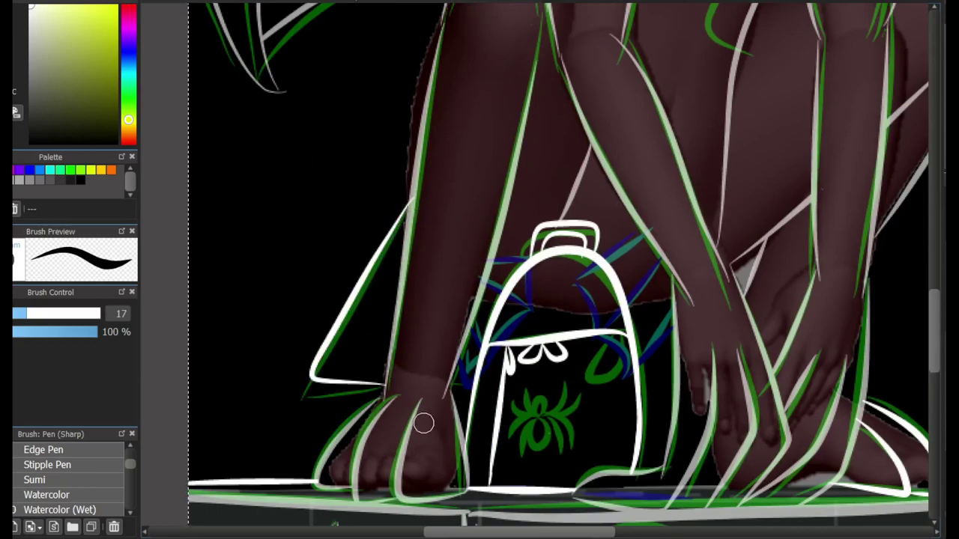
scroll(421, 422, up, 5)
scroll(422, 421, right, 3)
drag(678, 225, 718, 386)
drag(696, 441, 690, 413)
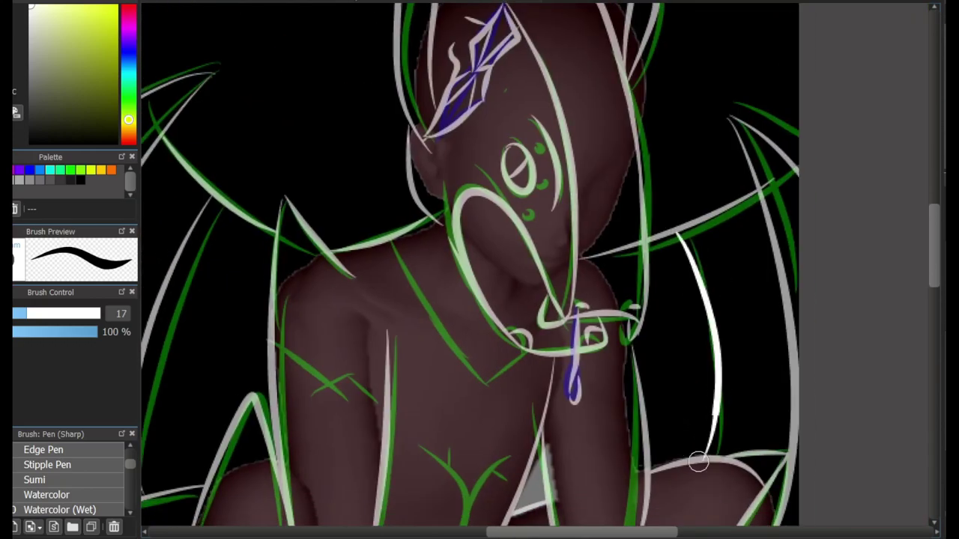
Ink two rows of curved cross threads between the spokes of the spider web on the ledge's corner block
scroll(873, 278, down, 3)
scroll(874, 278, left, 2)
scroll(365, 397, up, 4)
scroll(365, 397, down, 10)
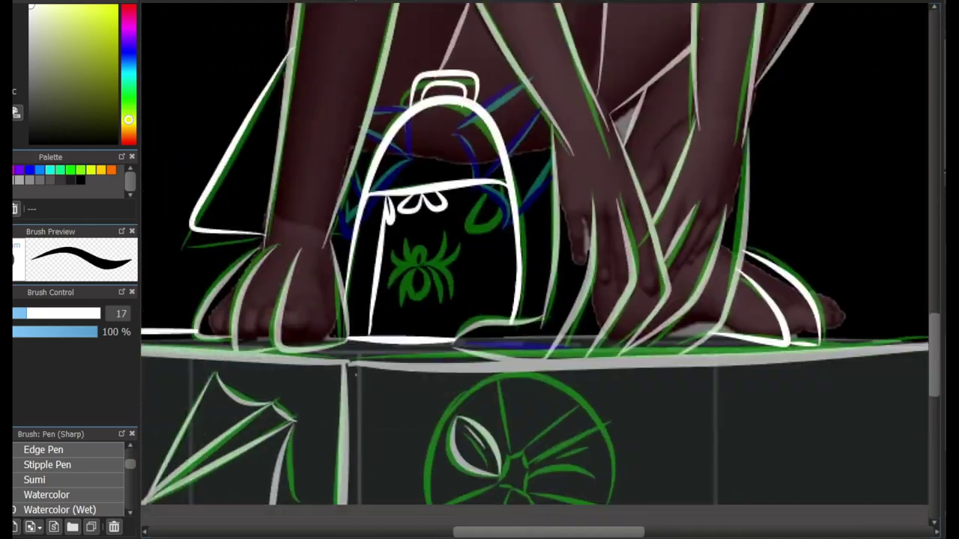
scroll(365, 397, left, 2)
scroll(365, 397, up, 3)
drag(364, 396, 355, 483)
drag(323, 379, 362, 395)
drag(261, 373, 322, 379)
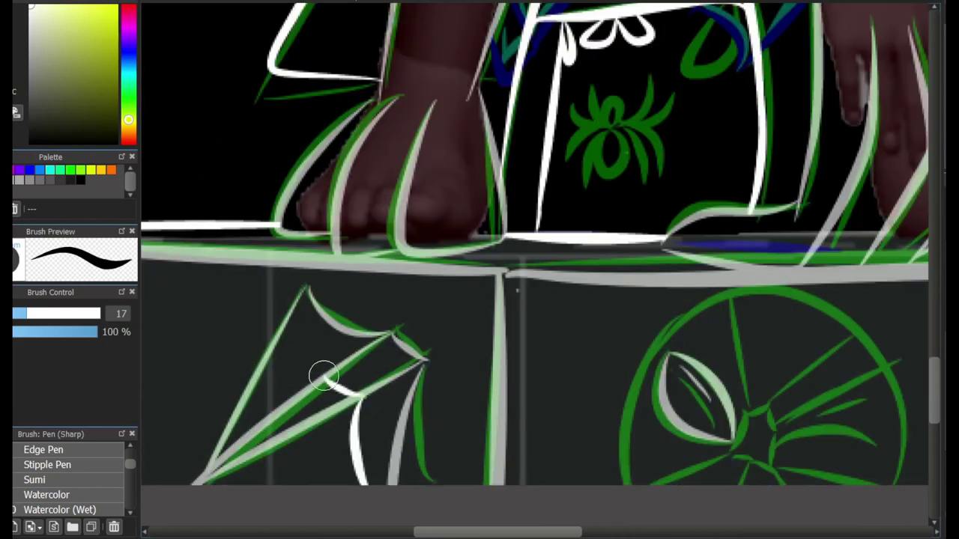
drag(303, 438, 310, 483)
drag(247, 411, 303, 424)
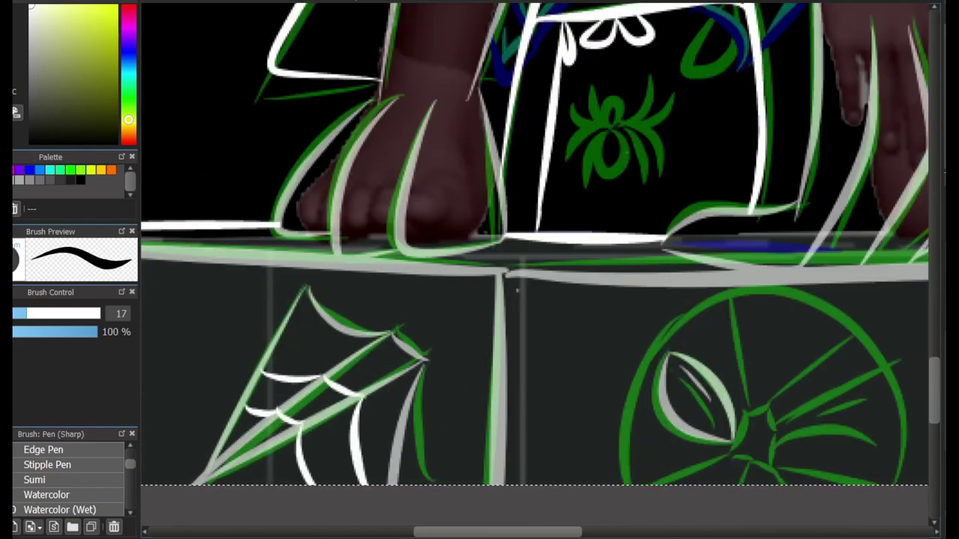
Ink the web draped over the container's side nearest the hands, with its scalloped edge, spokes and curved cross threads
scroll(517, 290, down, 2)
scroll(517, 291, down, 1)
scroll(568, 167, up, 4)
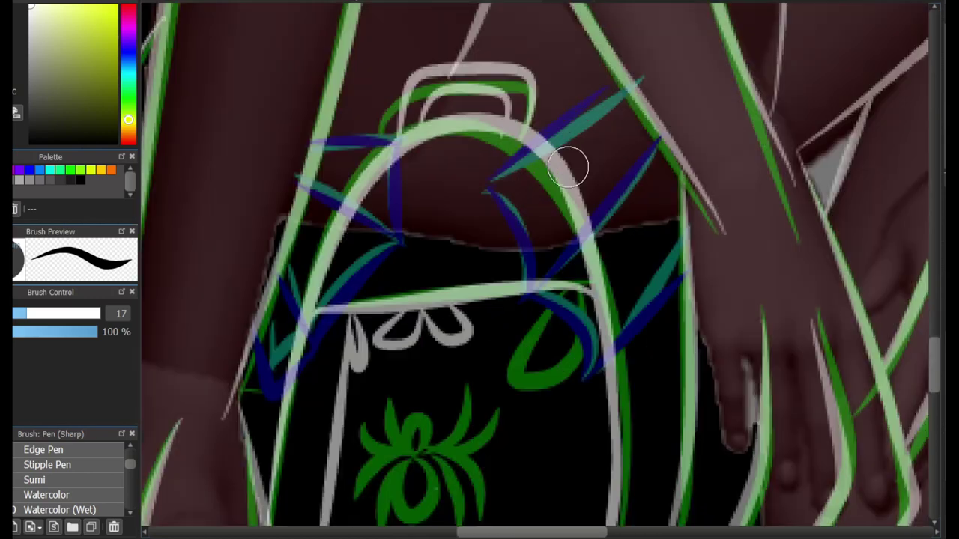
mouse_move(489, 184)
mouse_down()
mouse_move(545, 334)
mouse_move(524, 330)
mouse_move(614, 383)
mouse_up()
drag(614, 382, 682, 229)
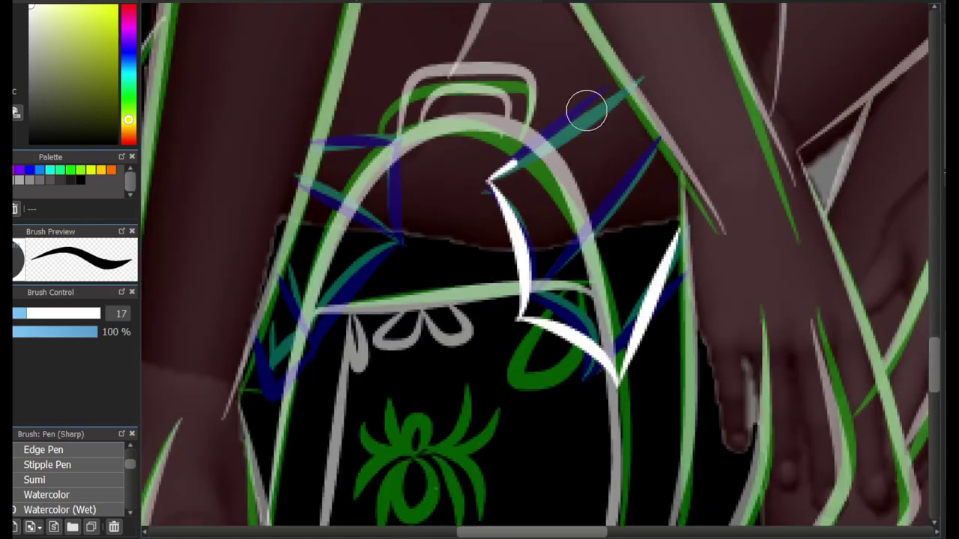
drag(487, 180, 633, 78)
drag(659, 131, 521, 318)
drag(553, 285, 631, 250)
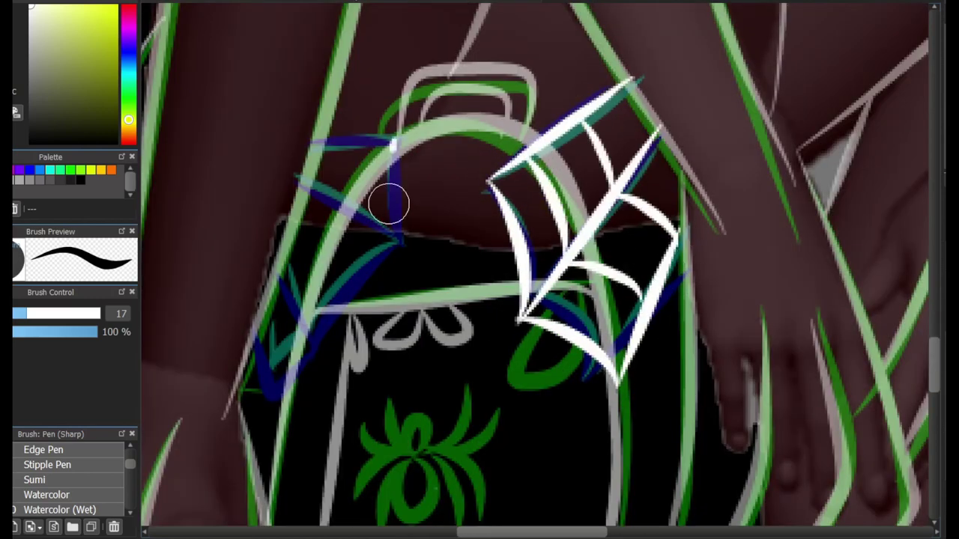
Ink the matching web on the container's other side and erase the container outline where the webs cover it
drag(394, 138, 404, 240)
mouse_move(404, 239)
mouse_down()
mouse_move(322, 352)
mouse_move(254, 364)
mouse_up()
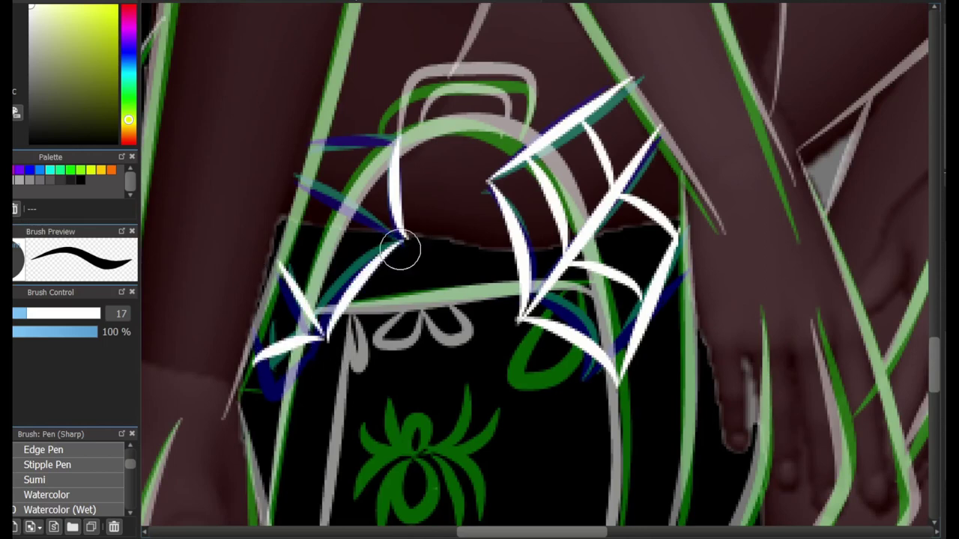
drag(403, 241, 296, 191)
mouse_move(397, 121)
mouse_down()
mouse_move(359, 160)
mouse_move(298, 160)
mouse_up()
mouse_move(354, 150)
mouse_down()
mouse_move(346, 247)
mouse_move(294, 305)
mouse_move(264, 322)
mouse_up()
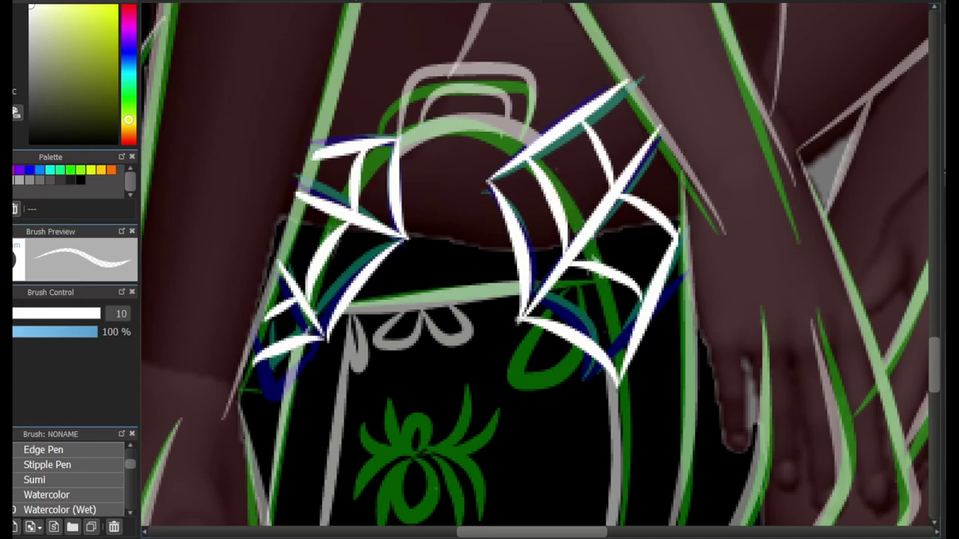
Ink a straight band, a scalloped lower band and a connecting centre line across the front shin, removing the stray upper stroke
scroll(452, 307, down, 5)
scroll(413, 372, up, 3)
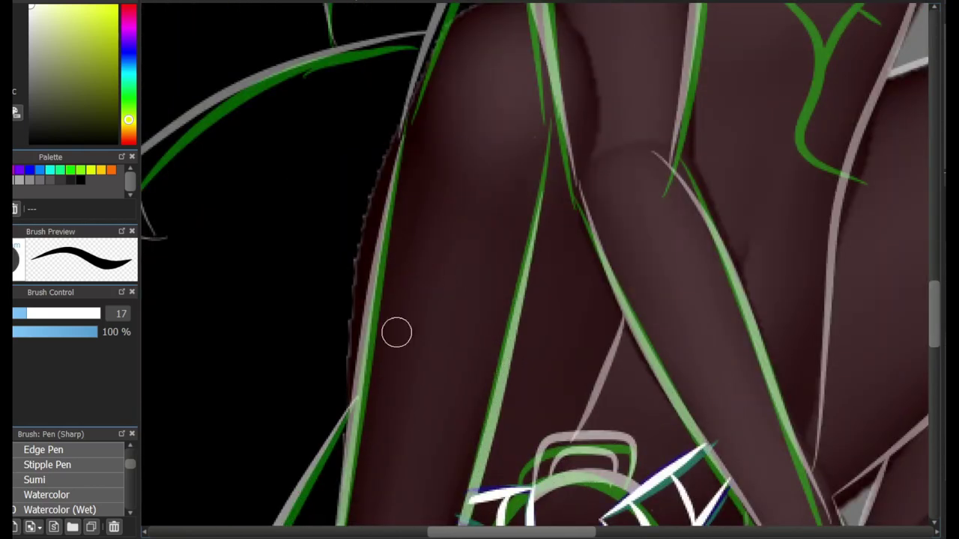
scroll(396, 332, up, 2)
drag(352, 343, 524, 337)
mouse_move(341, 393)
mouse_down()
mouse_move(441, 400)
mouse_move(551, 367)
mouse_up()
drag(442, 337, 442, 405)
drag(420, 294, 442, 330)
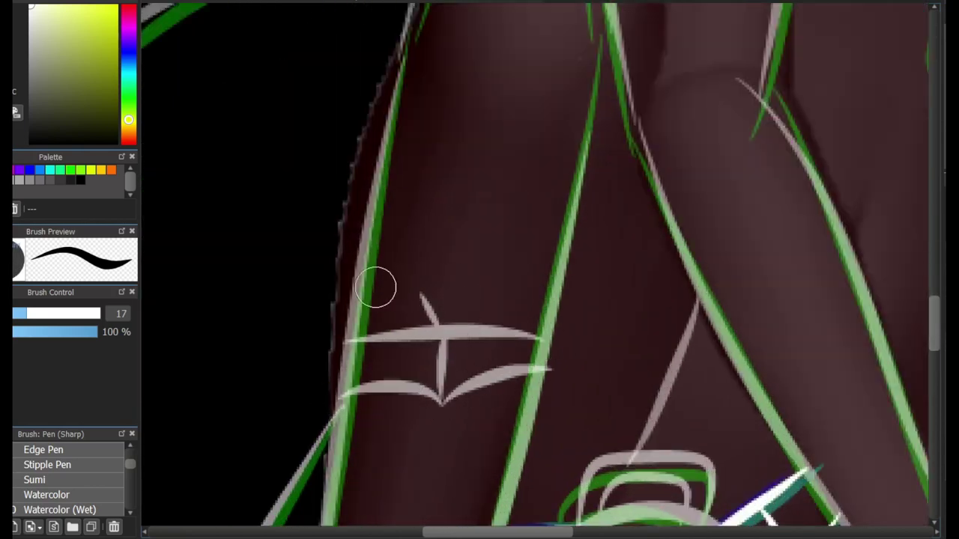
key(ctrl+z)
Complete the shin's web band with a scalloped upper edge, radiating spokes and curling strands above and below
drag(356, 283, 454, 266)
drag(455, 267, 553, 309)
drag(372, 292, 444, 338)
drag(444, 337, 374, 386)
drag(444, 337, 525, 384)
drag(446, 337, 444, 285)
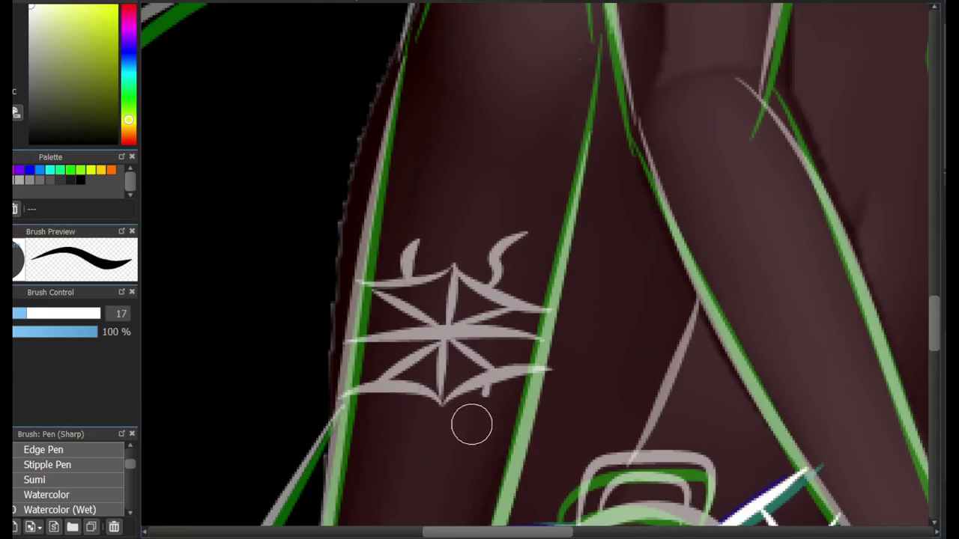
scroll(471, 424, down, 10)
scroll(471, 424, up, 10)
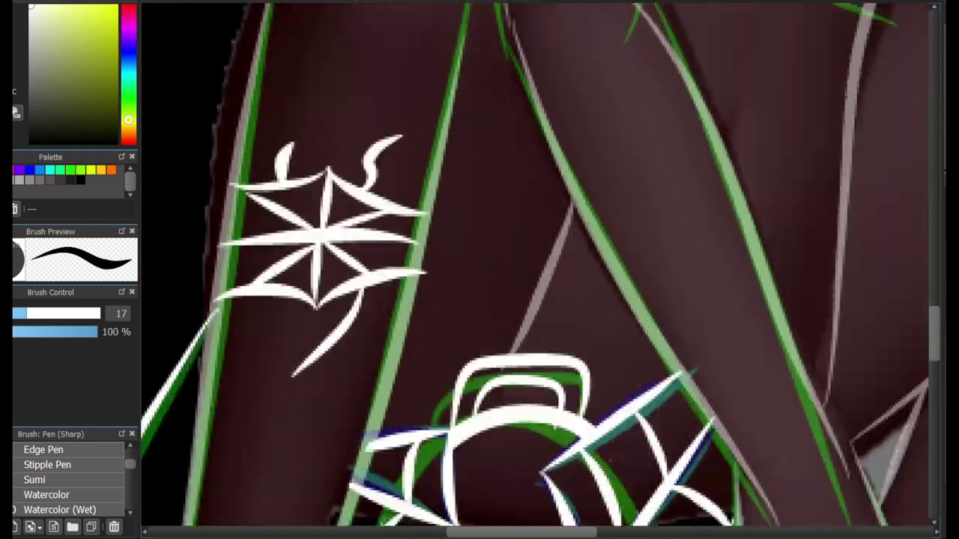
Ink the ledge's back edge from the far foot's toes out to the canvas edge
scroll(684, 456, down, 6)
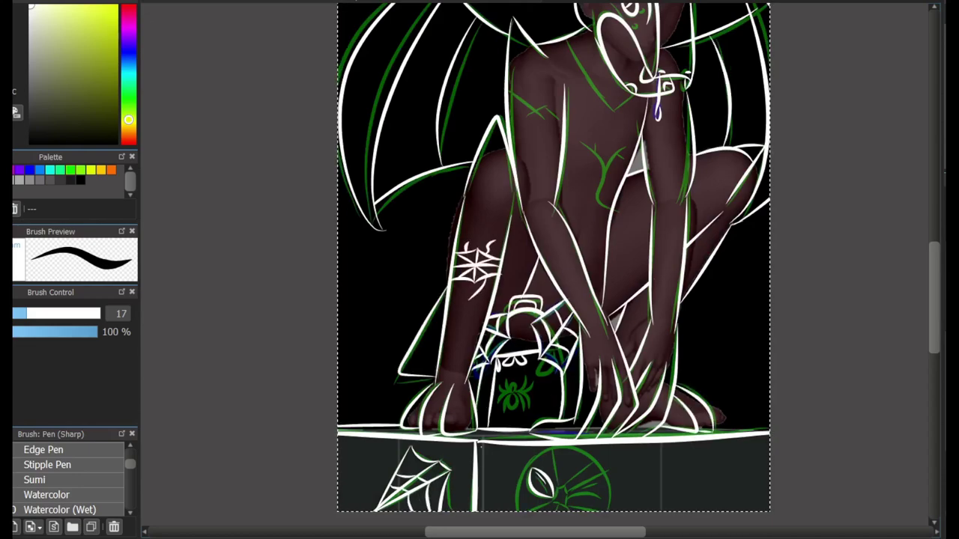
scroll(697, 469, up, 3)
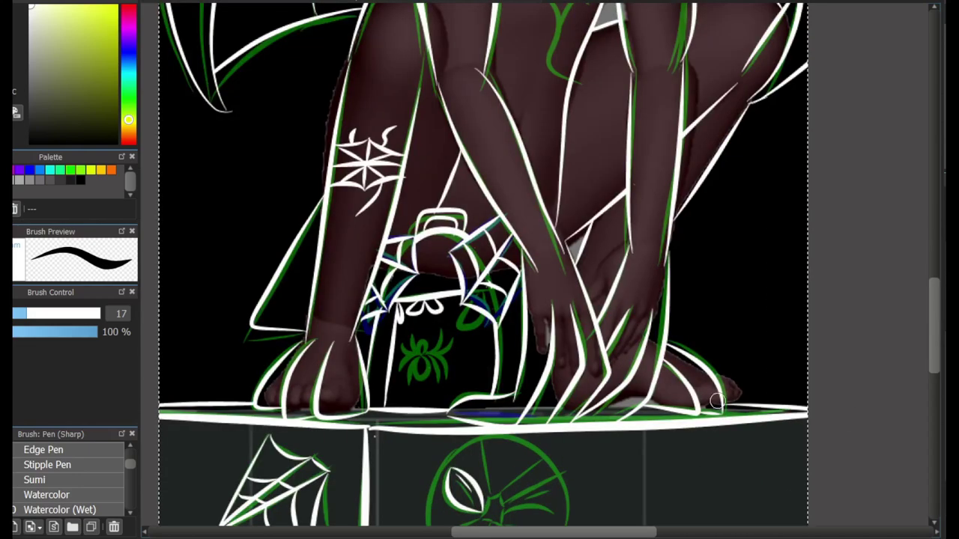
scroll(697, 447, up, 3)
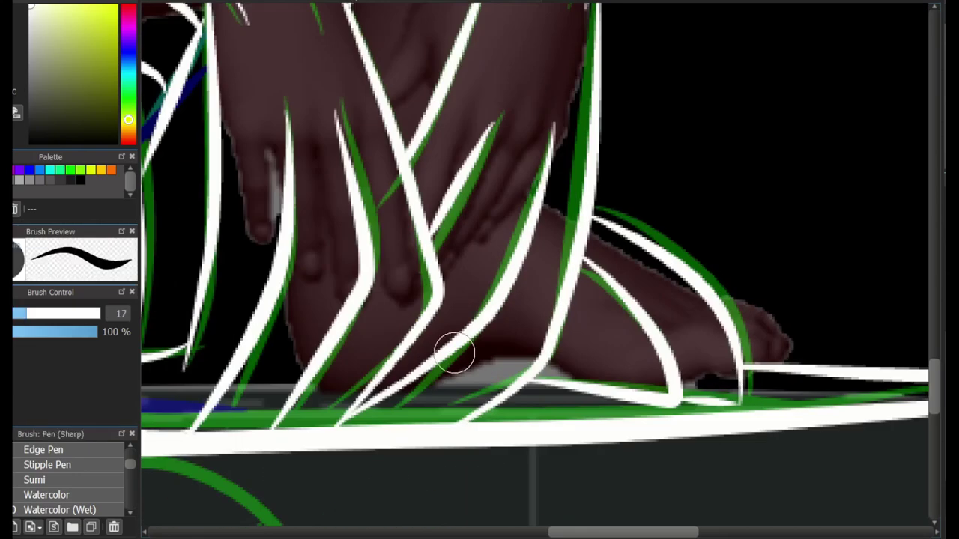
Paint the spider emblem on the container in red, with a round head, curved legs and a filled abdomen
scroll(454, 352, down, 5)
scroll(499, 263, up, 6)
drag(559, 161, 583, 232)
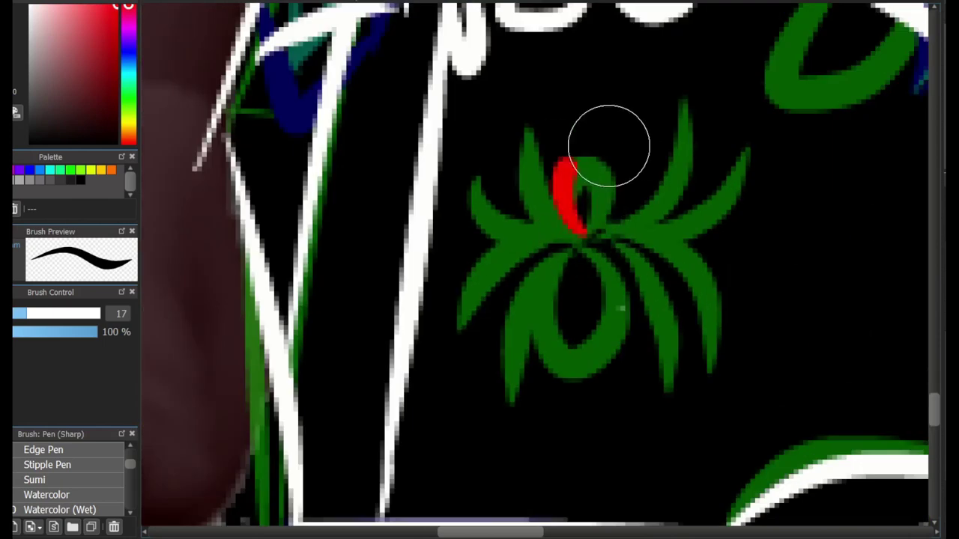
mouse_move(608, 146)
mouse_down()
mouse_move(529, 336)
mouse_move(542, 215)
mouse_move(631, 122)
mouse_move(681, 180)
mouse_move(680, 388)
mouse_move(482, 413)
mouse_move(637, 290)
mouse_up()
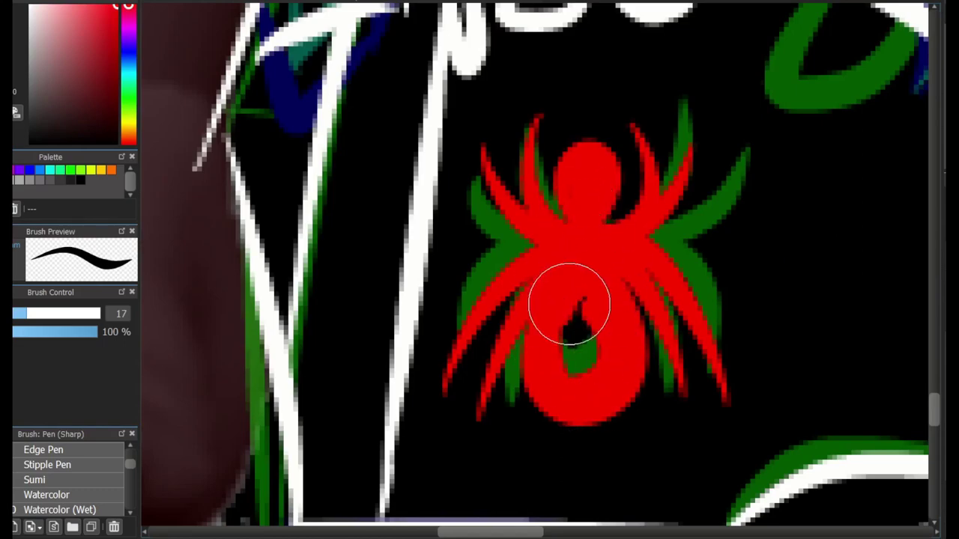
Ink the ledge emblem's circular outline in red and the half-closed eye's curved lines in white
scroll(596, 348, down, 5)
scroll(479, 299, up, 6)
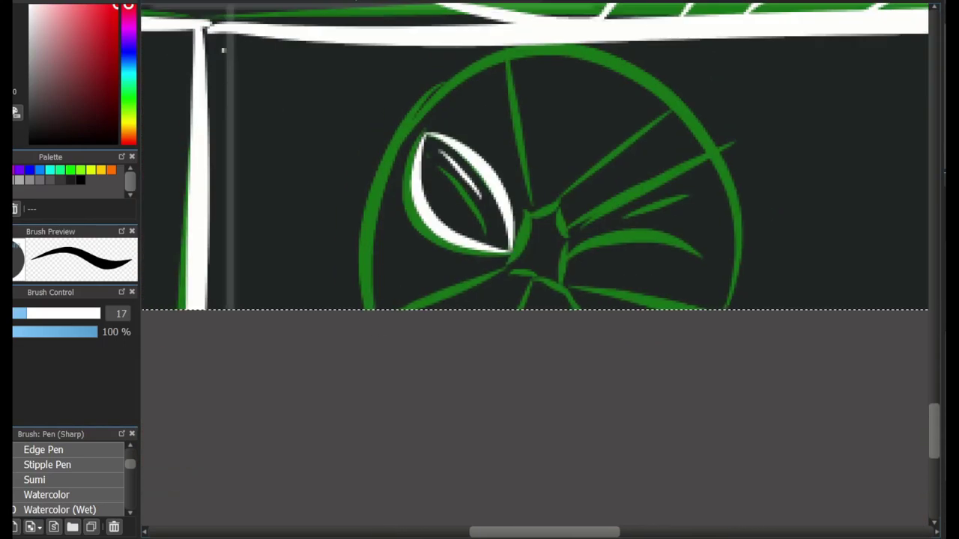
mouse_move(436, 107)
mouse_down()
mouse_move(722, 325)
mouse_move(738, 307)
mouse_up()
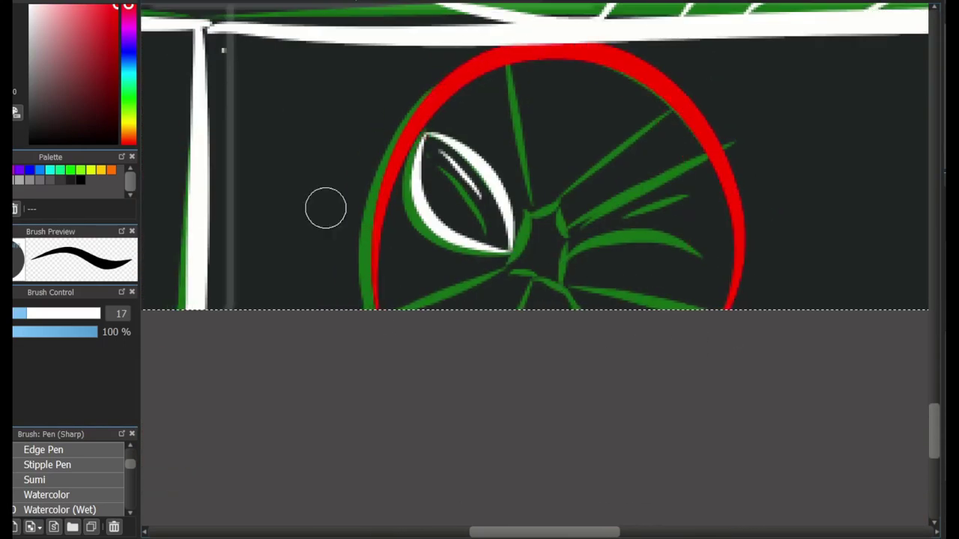
key(x)
drag(688, 222, 604, 234)
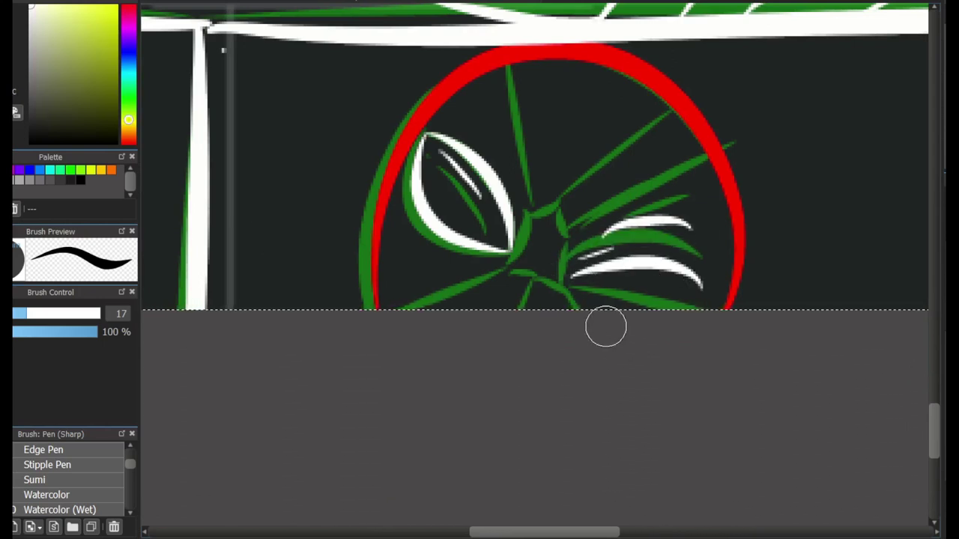
Ink the round emblem's web hub, spokes and cross threads in red, and erase the threads inside the open eye
key(x)
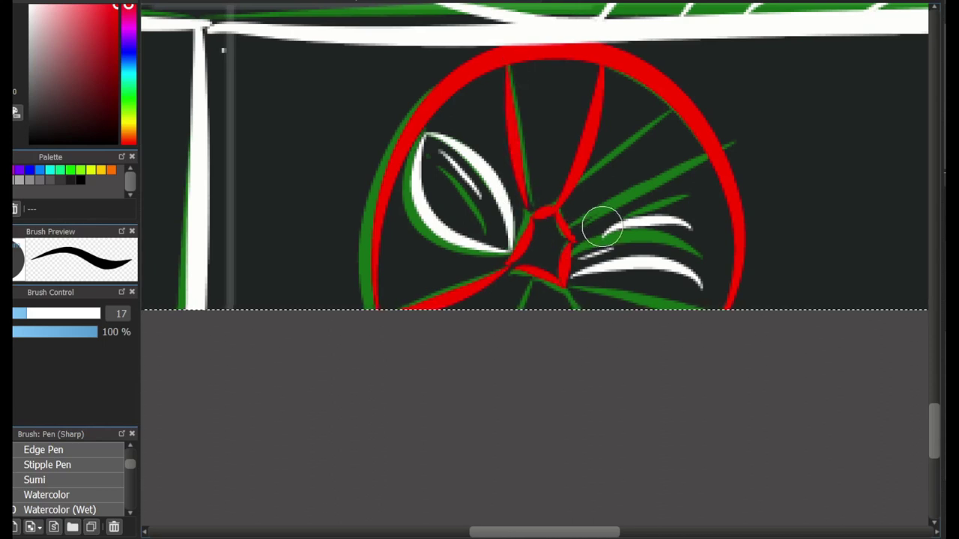
drag(575, 237, 700, 174)
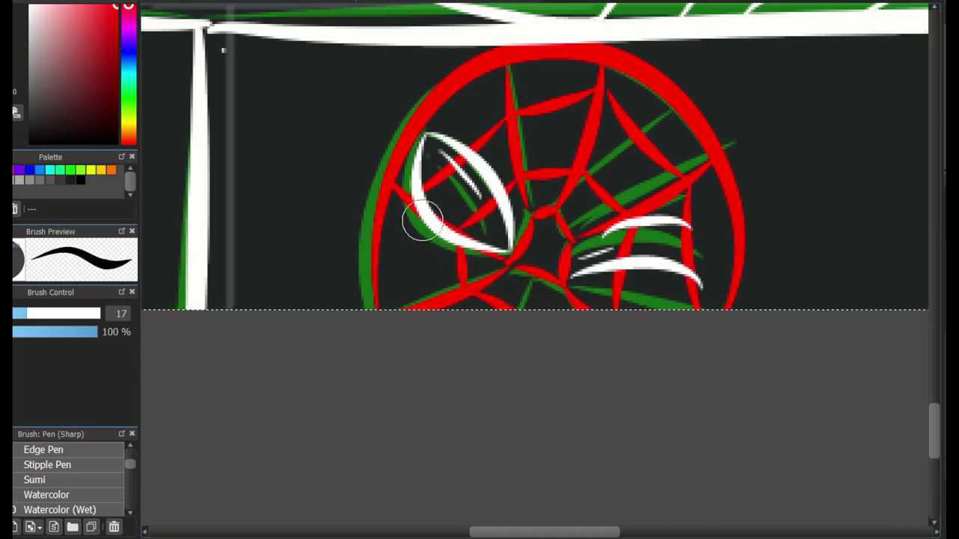
key(e)
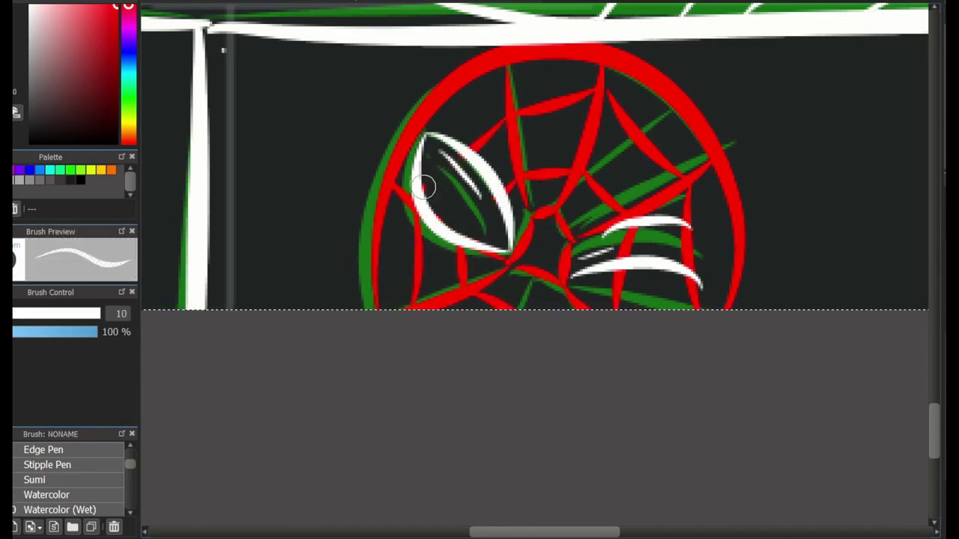
Hide the coloured sketch and the pose reference to leave the line art on black
scroll(492, 238, down, 5)
scroll(524, 247, up, 5)
scroll(599, 255, down, 4)
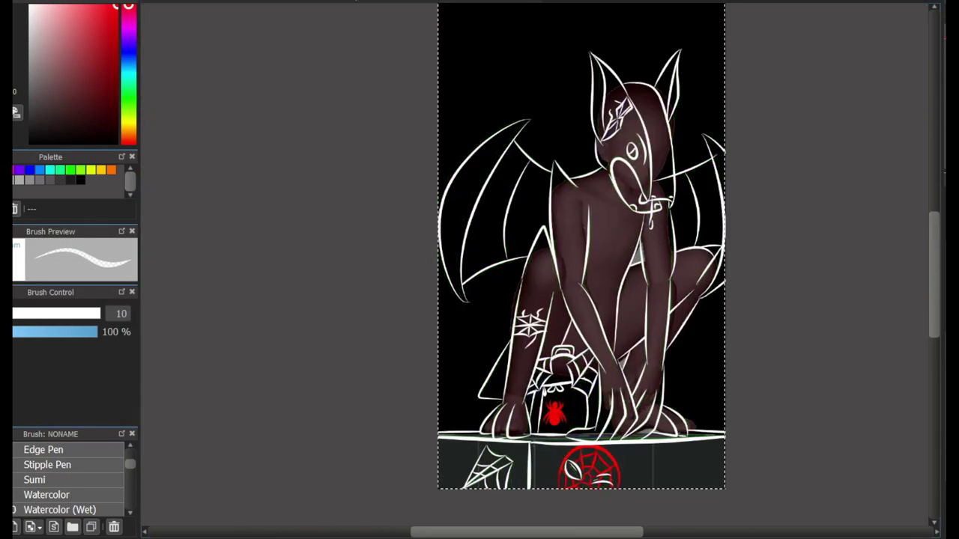
scroll(671, 264, up, 2)
scroll(600, 182, up, 2)
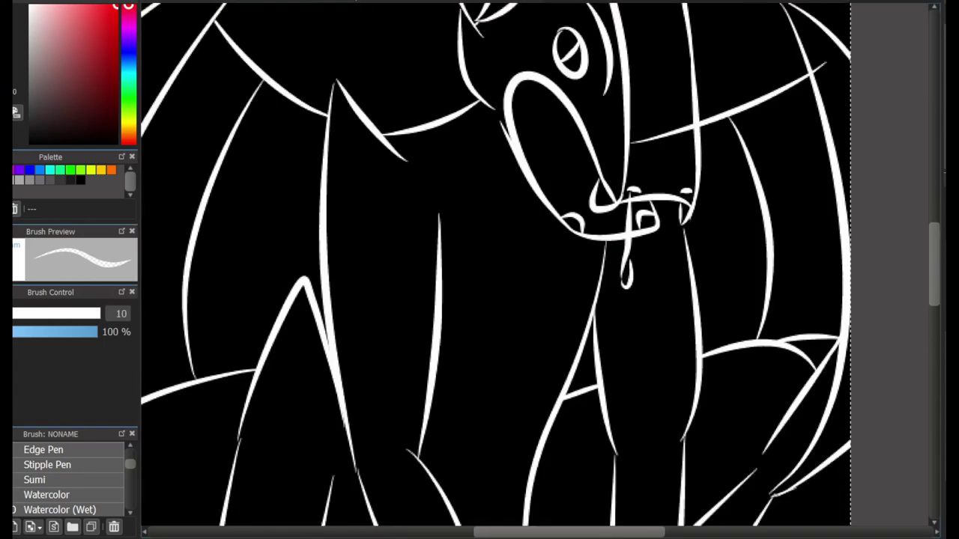
Erase the part of the wing line that crosses inside the gargoyle's long muzzle
scroll(674, 165, down, 3)
scroll(775, 145, up, 4)
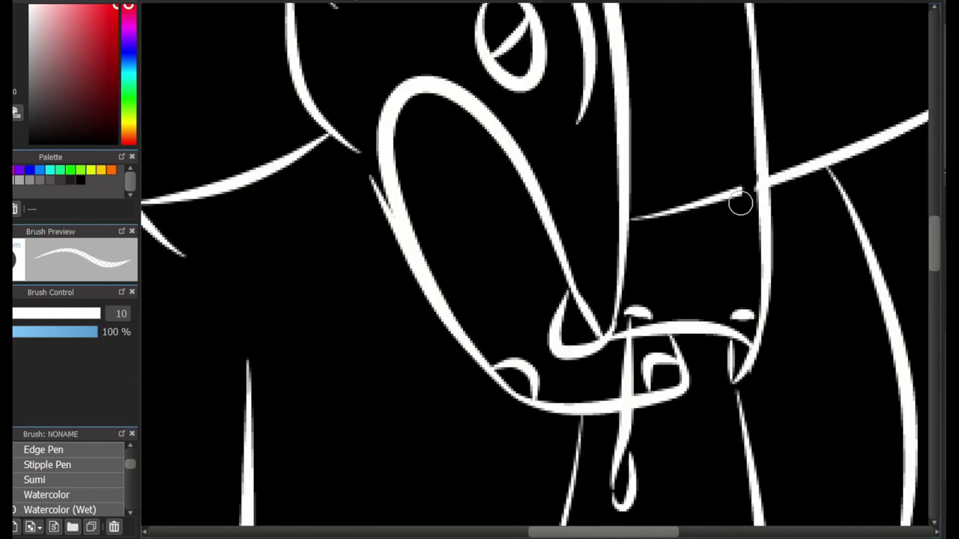
scroll(740, 203, up, 1)
drag(745, 161, 592, 223)
key(b)
scroll(657, 222, down, 2)
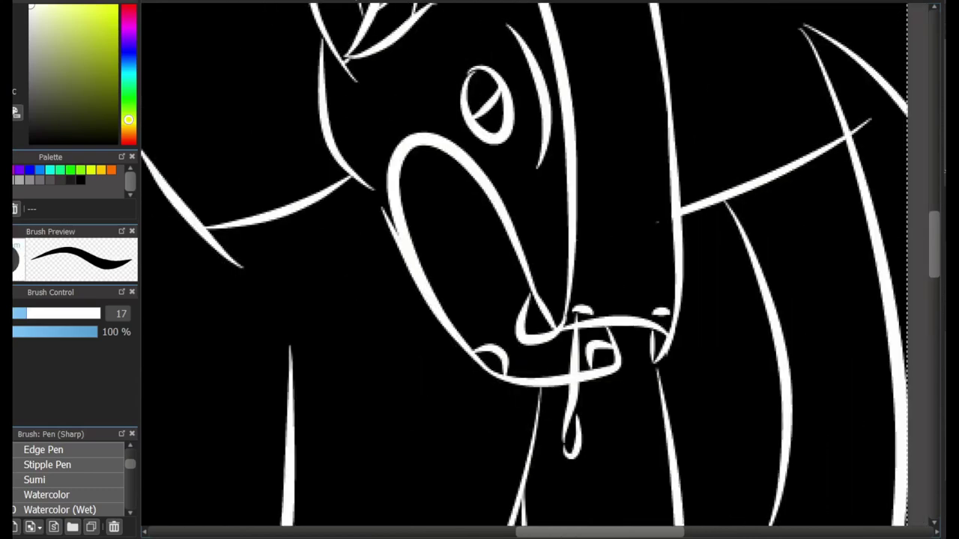
Dot small red spots around the side of the gargoyle's eye with the Pen (Sharp) brush
scroll(657, 221, up, 1)
click(128, 7)
scroll(569, 254, up, 2)
click(524, 341)
click(567, 257)
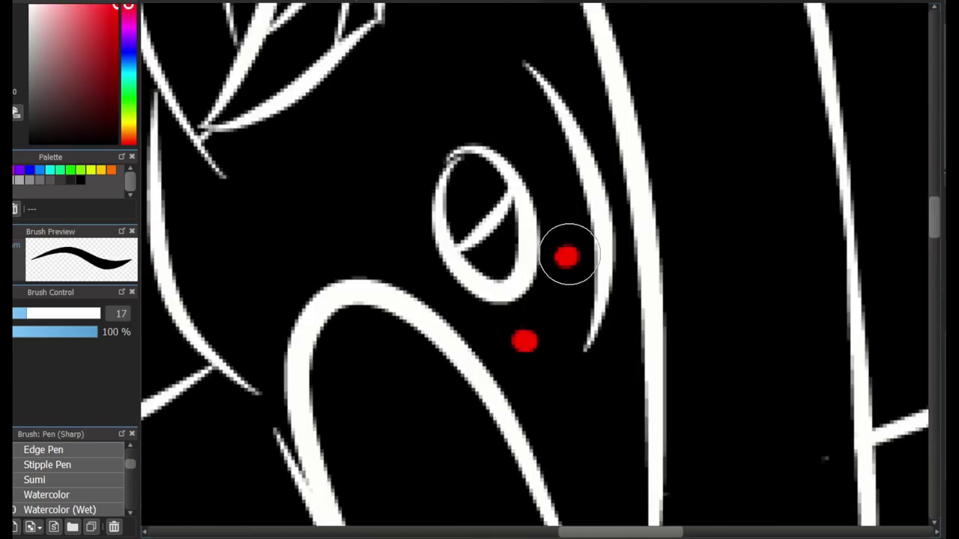
Ink a small looped red outline on the ledge directly below the container and add a short white vertical stroke inside it
scroll(567, 257, down, 3)
scroll(766, 300, down, 3)
mouse_move(510, 326)
mouse_down()
mouse_move(388, 317)
mouse_move(374, 303)
mouse_move(552, 341)
mouse_move(511, 355)
mouse_up()
key(ctrl+z)
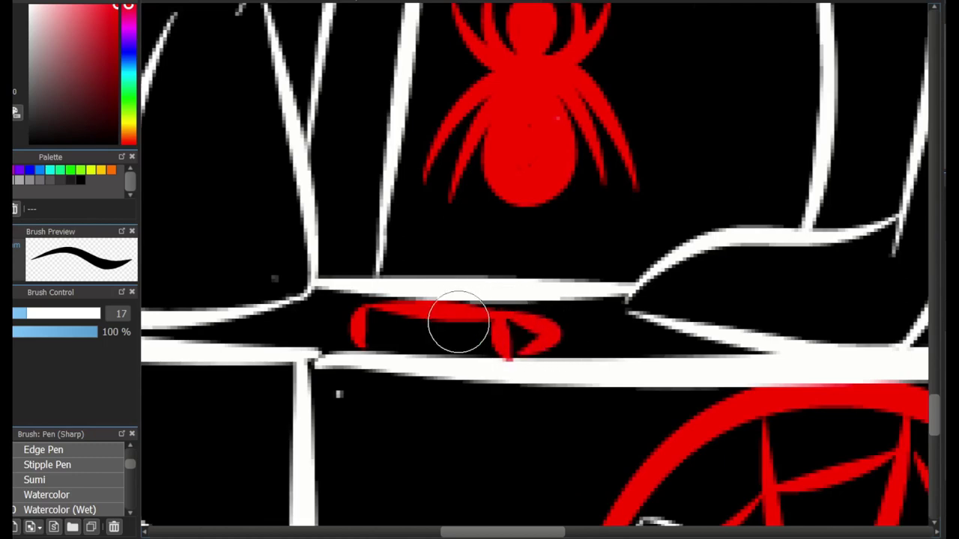
key(e)
key(b)
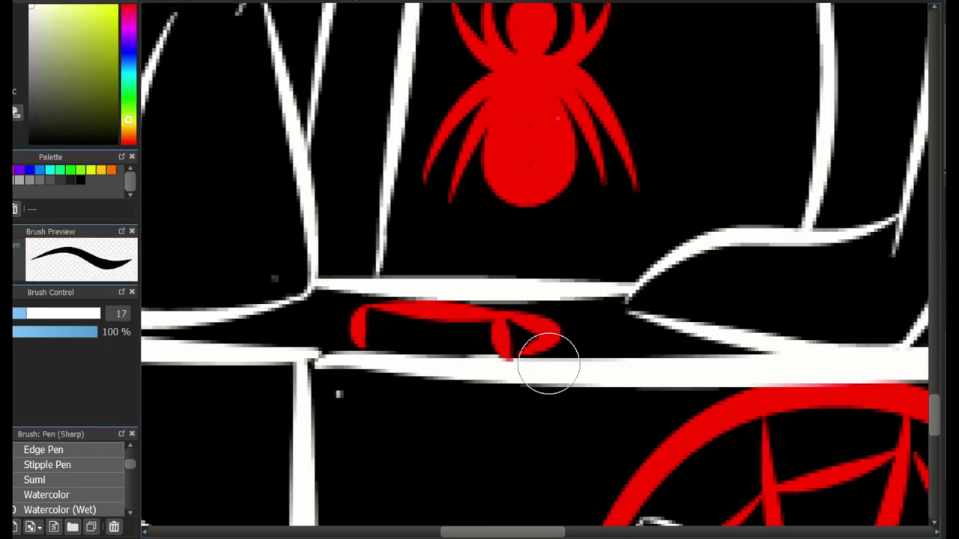
scroll(480, 355, down, 3)
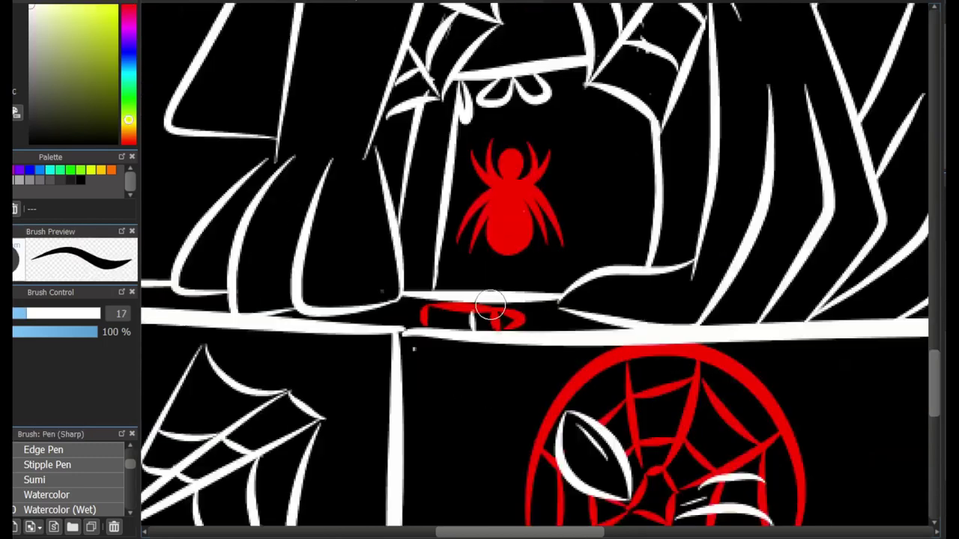
scroll(479, 453, up, 2)
scroll(479, 453, down, 2)
Show the sketch again, then ink white cracks on the front legs and a small square patch on the chest
key(ctrl+a)
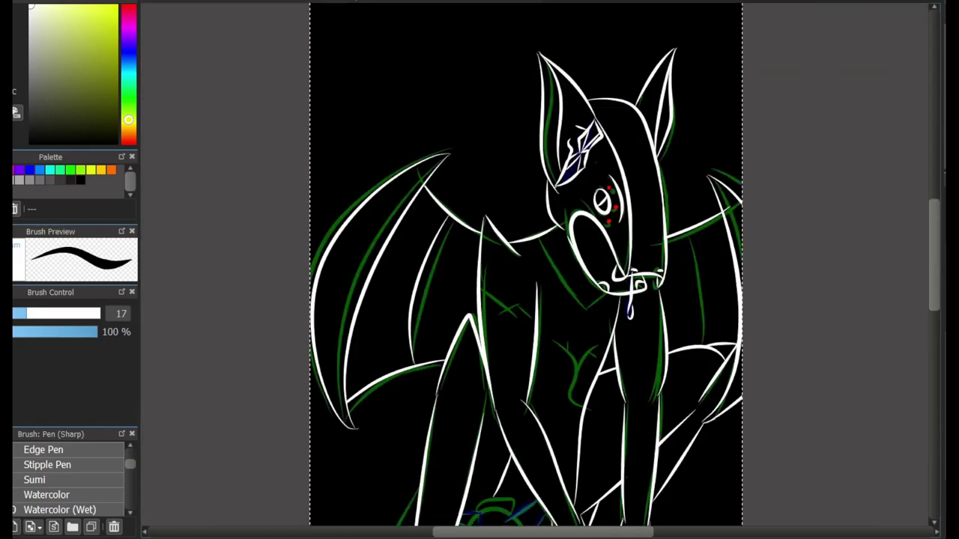
scroll(525, 269, down, 5)
scroll(524, 269, up, 2)
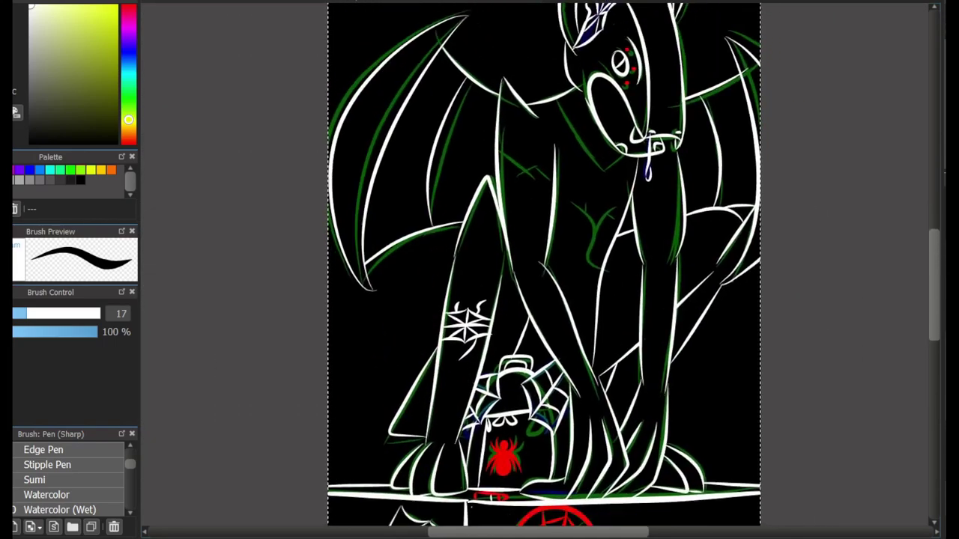
scroll(524, 270, down, 1)
scroll(540, 314, up, 3)
mouse_move(514, 368)
mouse_down()
mouse_move(518, 343)
mouse_move(599, 293)
mouse_up()
mouse_move(528, 206)
mouse_down()
mouse_move(652, 207)
mouse_move(640, 218)
mouse_up()
key(ctrl+z)
scroll(589, 225, right, 5)
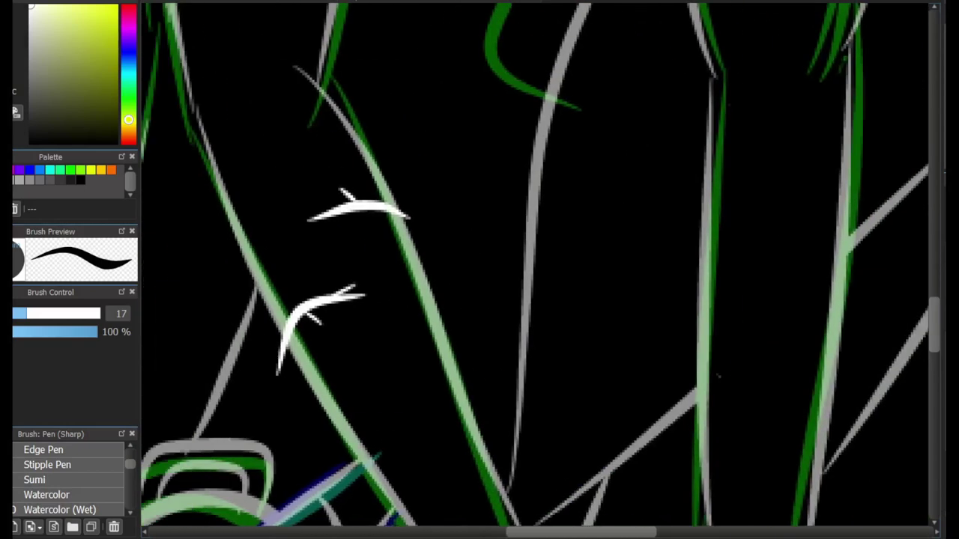
scroll(689, 167, up, 4)
scroll(607, 128, down, 1)
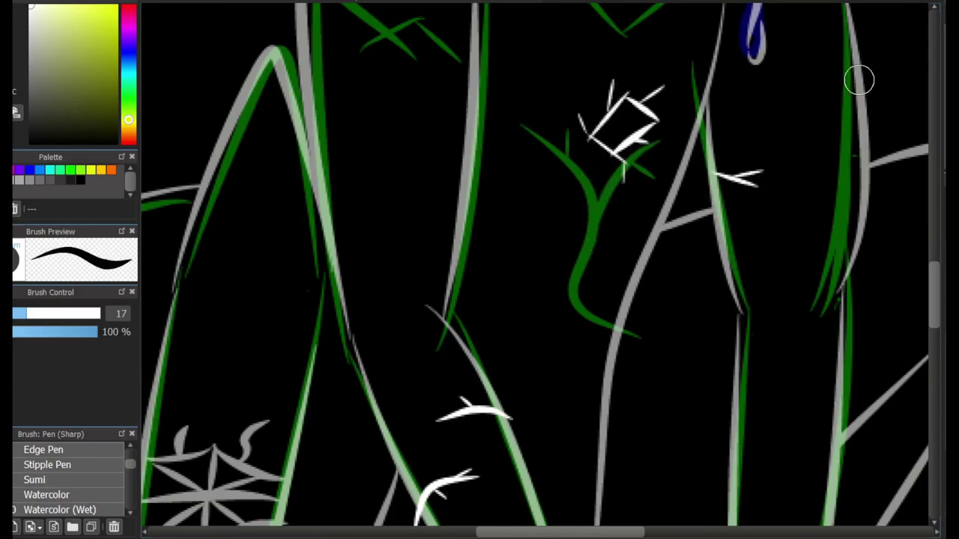
Ink a long curved tongue in red, with two converging lines inside the gargoyle's open oval mouth
scroll(539, 269, up, 5)
scroll(540, 270, up, 2)
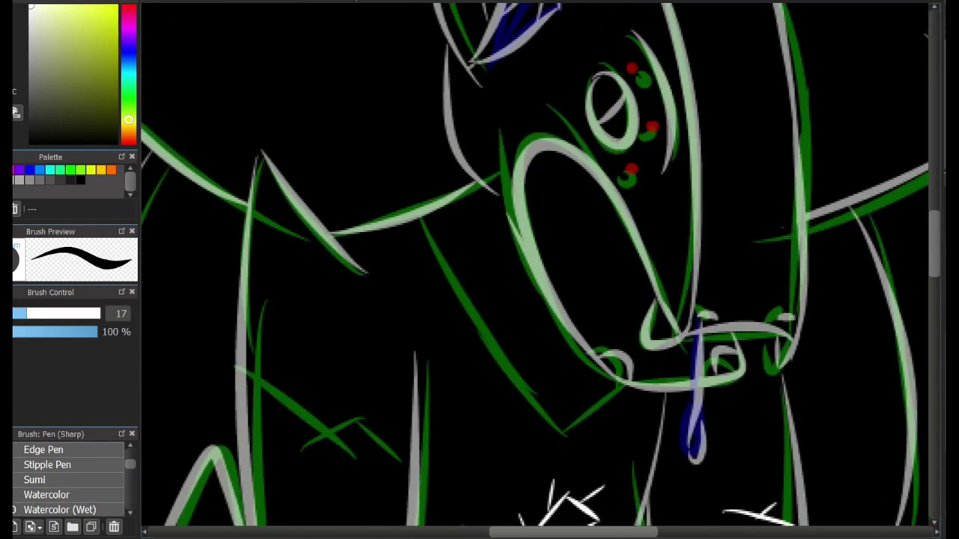
mouse_move(553, 301)
mouse_down()
mouse_move(599, 227)
mouse_move(584, 160)
mouse_move(537, 289)
mouse_up()
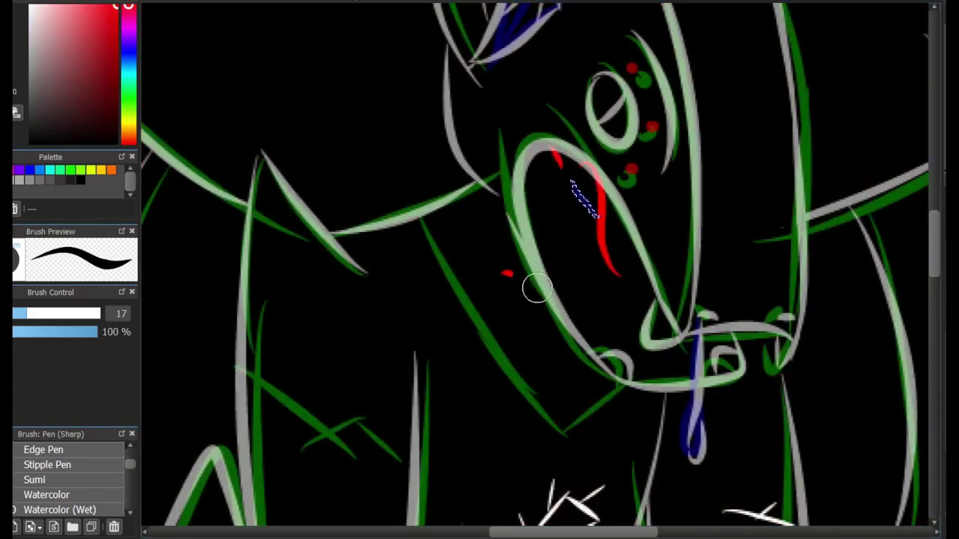
drag(605, 252, 622, 288)
drag(552, 150, 584, 269)
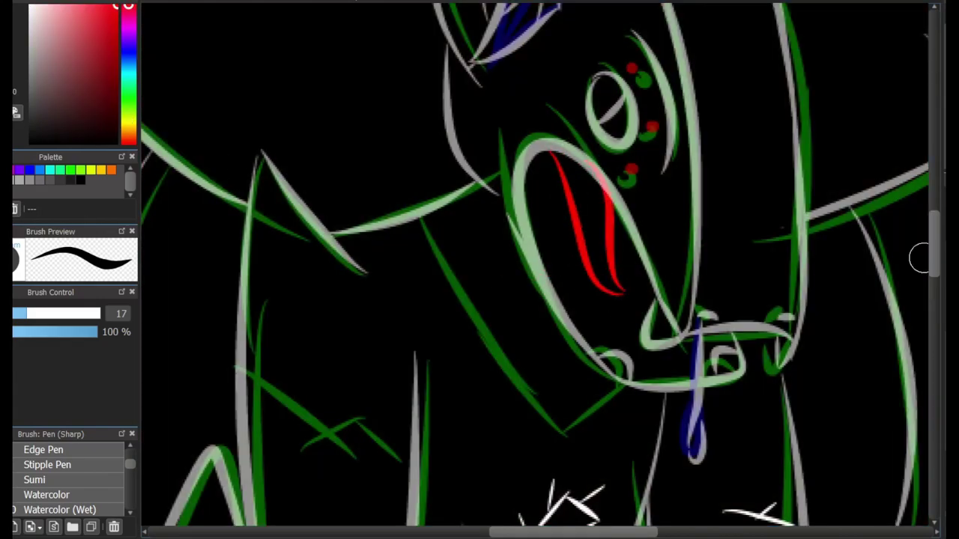
Ink short white radiating strokes beside the upper edge of the ledge's round web emblem
scroll(918, 259, up, 5)
scroll(539, 270, down, 10)
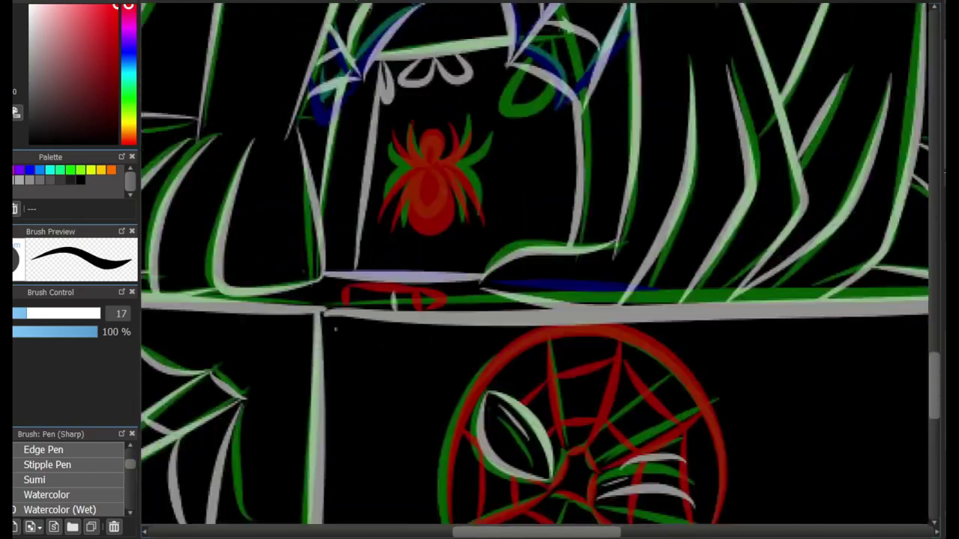
mouse_move(631, 331)
mouse_down()
mouse_move(664, 320)
mouse_move(663, 309)
mouse_up()
key(x)
key(ctrl+z)
drag(626, 350, 689, 345)
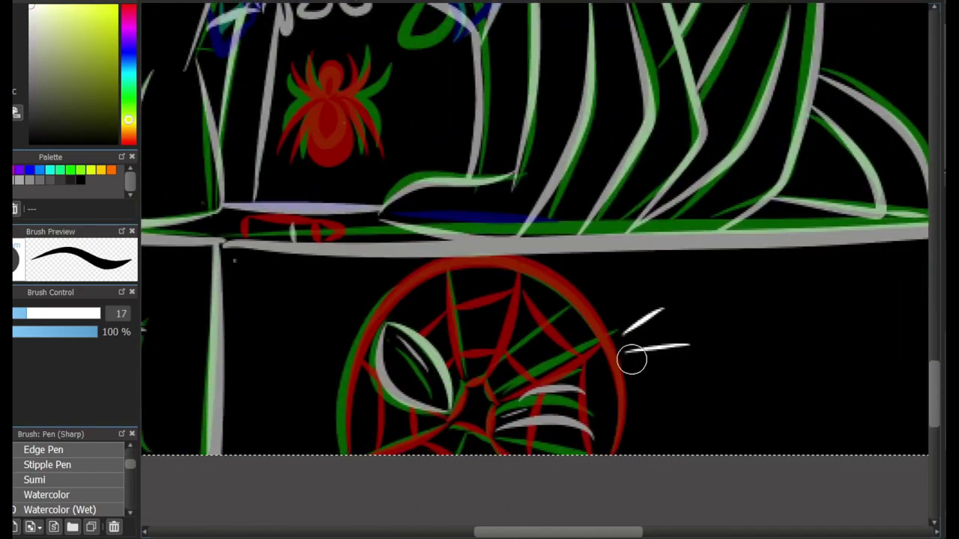
drag(623, 389, 674, 371)
scroll(631, 360, down, 3)
Ink a long curved white scar with a cross stroke along the gargoyle's muzzle
scroll(540, 269, up, 10)
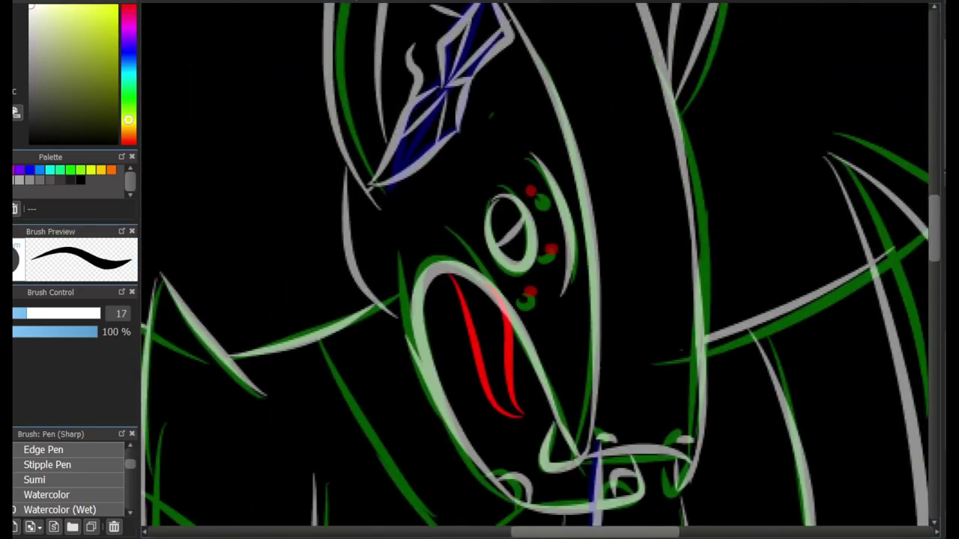
key(ctrl+z)
drag(617, 163, 666, 363)
drag(613, 232, 675, 258)
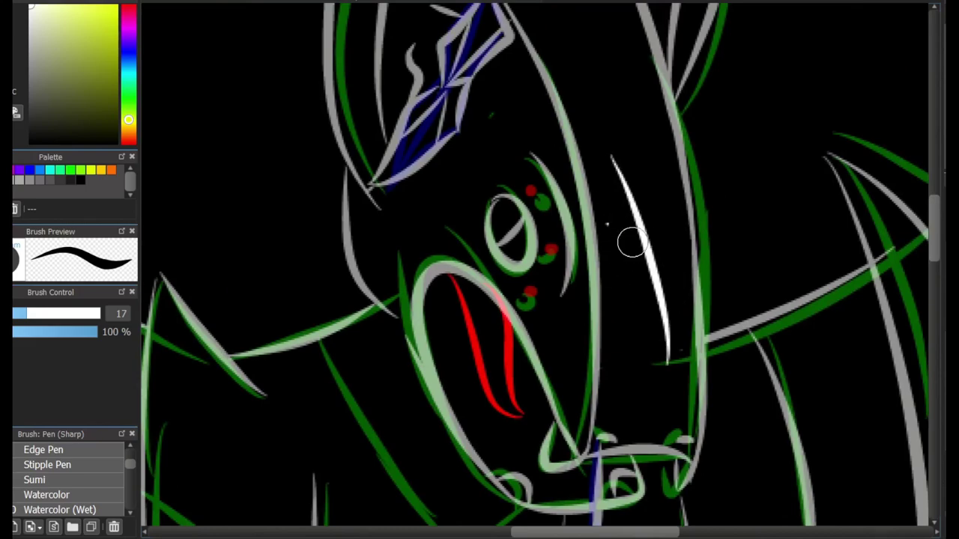
Ink the white chest line from the shoulder down to a point and back up to the jaw, and strengthen the jawline
scroll(525, 160, down, 5)
scroll(524, 160, left, 3)
drag(461, 81, 614, 292)
drag(622, 288, 670, 252)
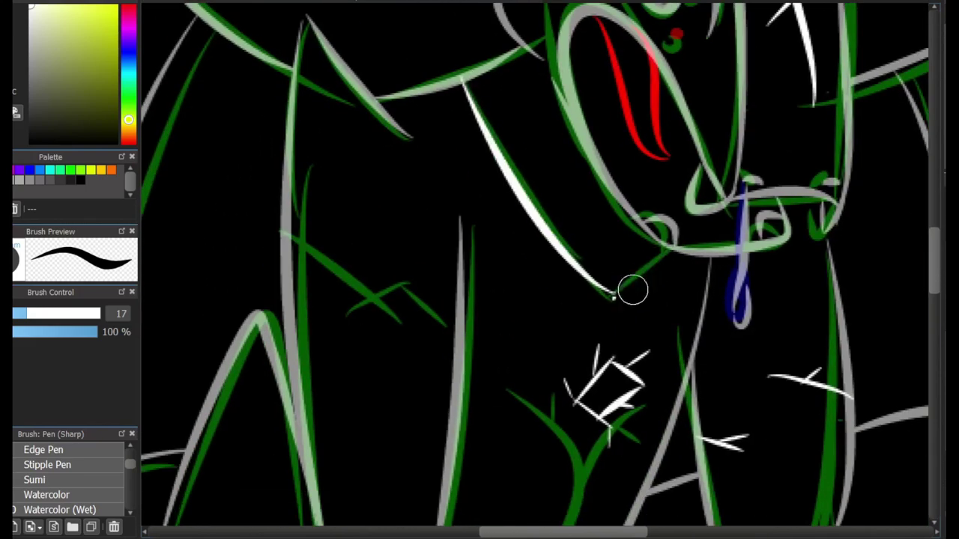
scroll(625, 242, up, 2)
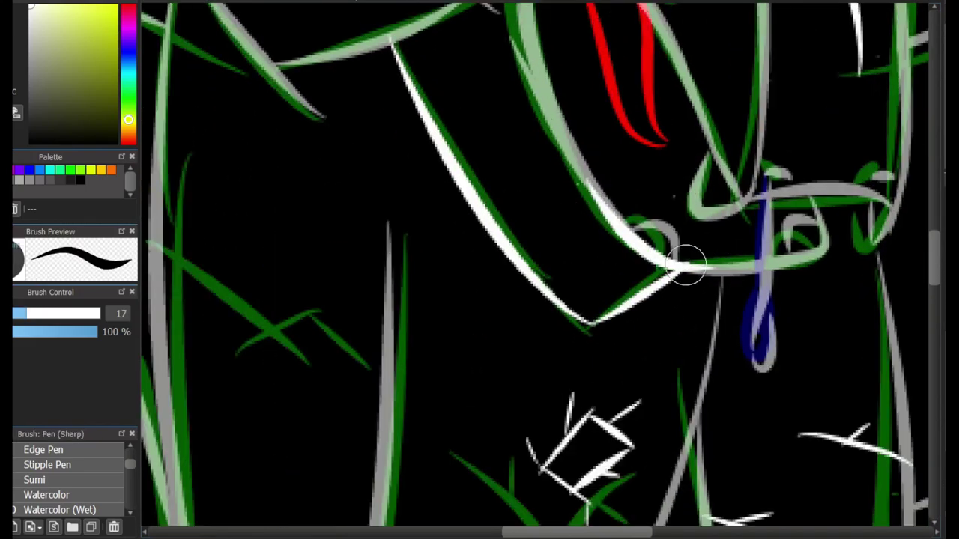
Ink a white spiderweb band across the straight front leg, with arched edges, web threads and a small bow on its outer side
scroll(854, 276, left, 5)
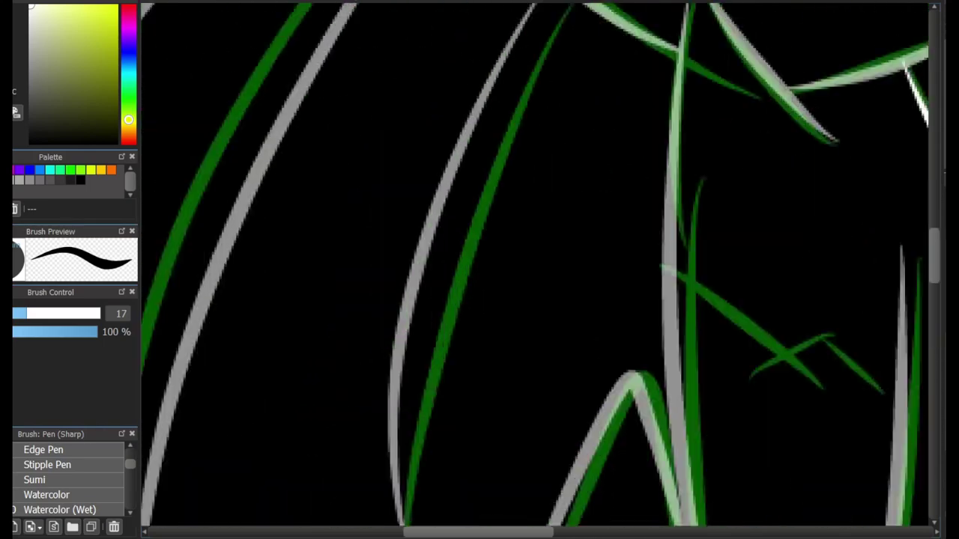
drag(568, 63, 592, 156)
scroll(625, 128, down, 10)
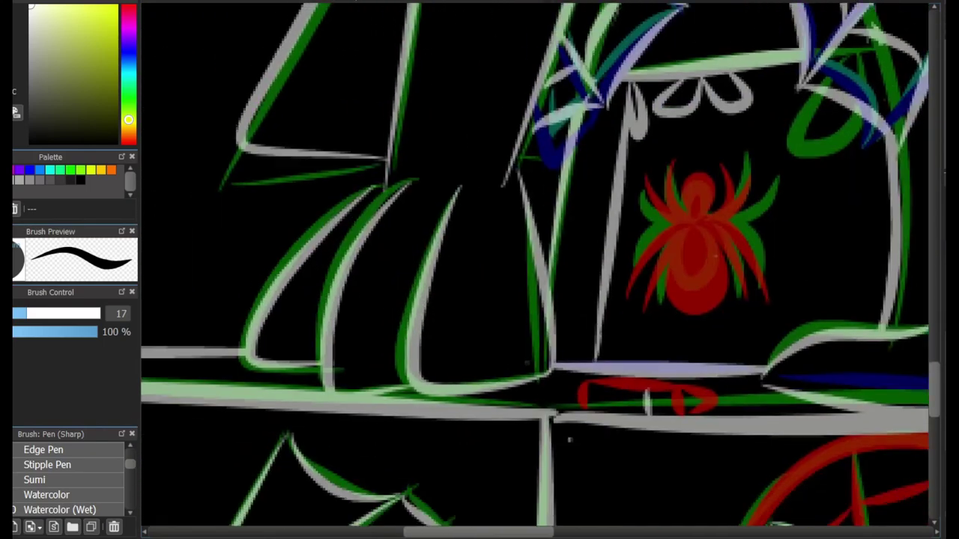
scroll(625, 128, right, 5)
drag(483, 184, 637, 176)
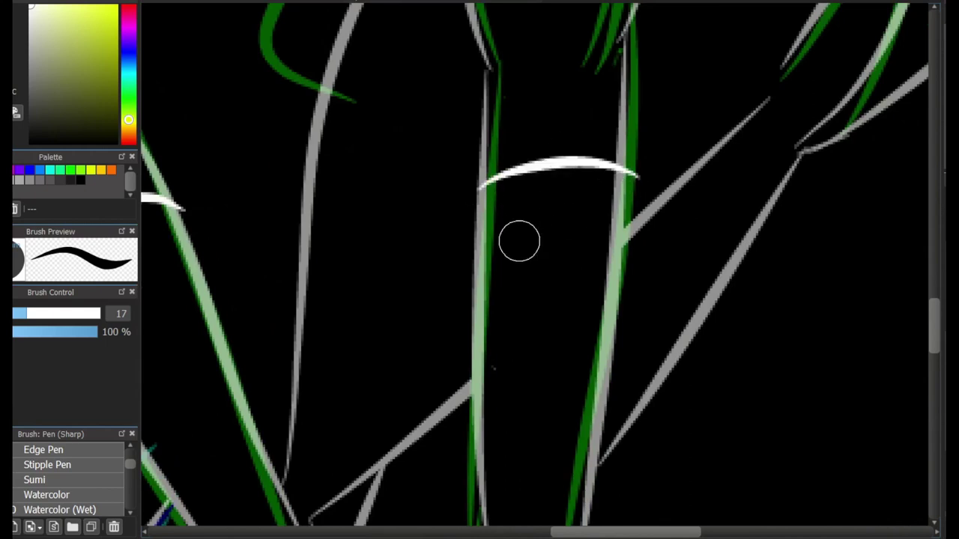
drag(480, 266, 611, 255)
drag(607, 172, 483, 263)
drag(543, 213, 600, 249)
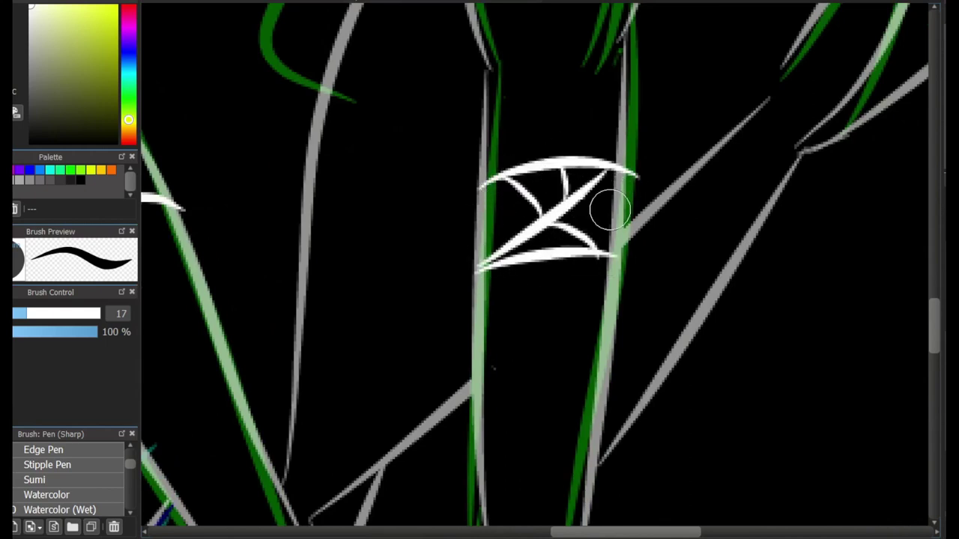
mouse_move(635, 170)
mouse_down()
mouse_move(669, 149)
mouse_move(639, 176)
mouse_move(672, 178)
mouse_move(657, 116)
mouse_up()
key(e)
key(b)
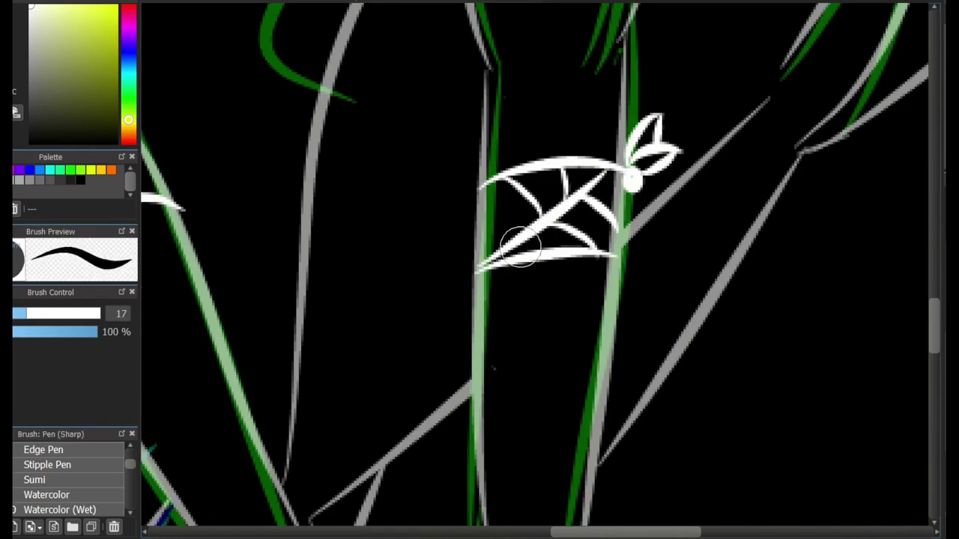
scroll(588, 260, down, 5)
scroll(588, 260, up, 2)
scroll(455, 212, up, 3)
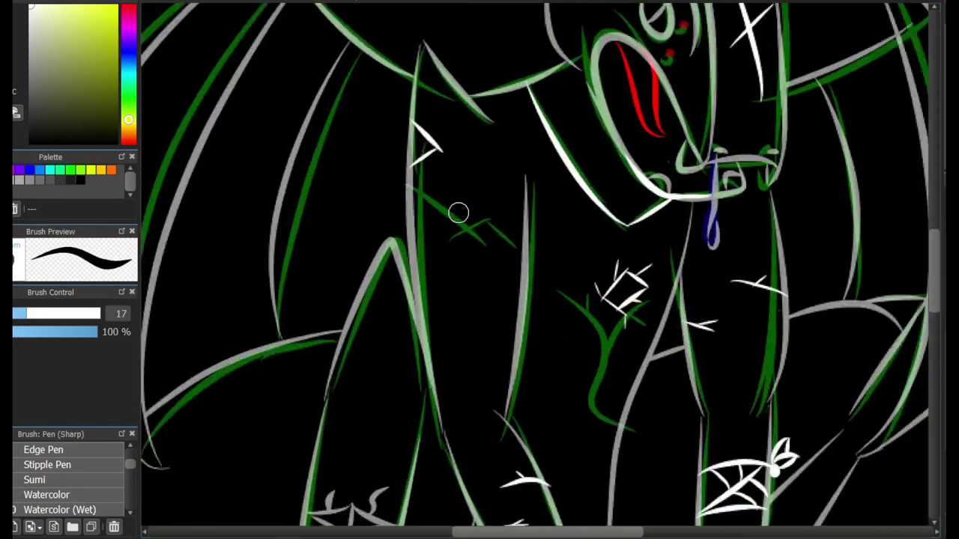
drag(405, 159, 448, 159)
drag(405, 180, 448, 180)
drag(406, 198, 448, 199)
drag(425, 150, 427, 241)
drag(408, 217, 447, 217)
drag(412, 266, 445, 267)
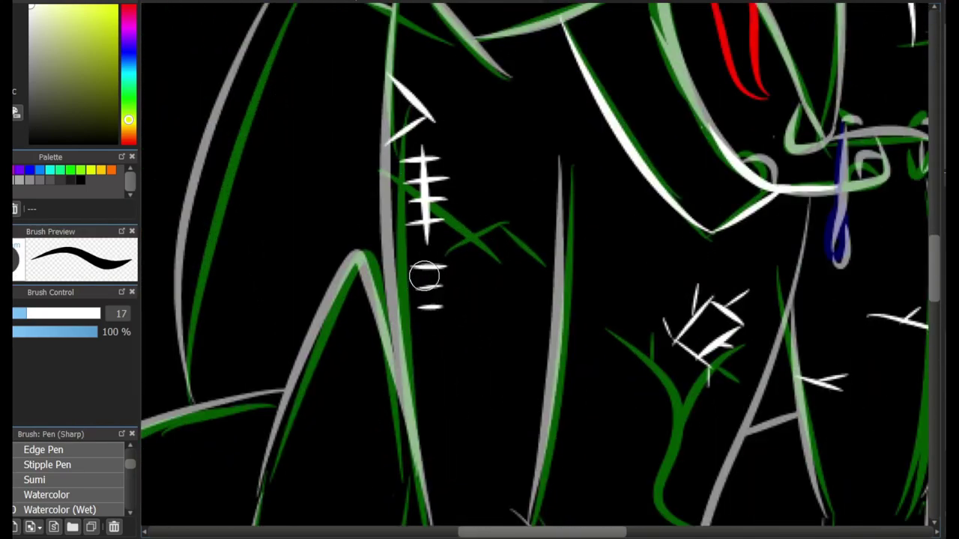
key(ctrl+z)
key(ctrl+z)
key(ctrl+z)
key(ctrl+z)
key(ctrl+z)
key(x)
key(ctrl+z)
key(ctrl+z)
key(ctrl+z)
key(ctrl+z)
key(ctrl+z)
Ink two rows of red stitches down the upper arm, using a vertical seam with short cross strokes
mouse_move(391, 163)
mouse_down()
mouse_move(443, 163)
mouse_move(417, 262)
mouse_up()
drag(398, 196, 438, 197)
drag(407, 217, 441, 217)
drag(410, 295, 440, 296)
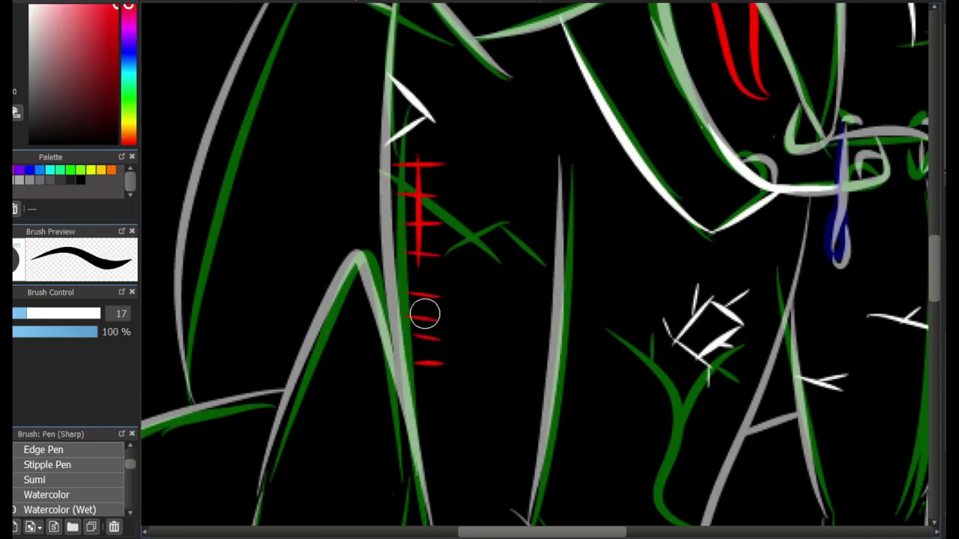
mouse_move(444, 417)
mouse_down()
mouse_move(422, 394)
mouse_move(480, 320)
mouse_move(314, 517)
mouse_move(278, 442)
mouse_move(480, 343)
mouse_move(242, 307)
mouse_move(558, 430)
mouse_move(389, 367)
mouse_up()
Go over the pointed peak of the shoulder beside the folded wing in white
mouse_move(492, 295)
mouse_down()
mouse_move(435, 464)
mouse_move(225, 420)
mouse_move(167, 193)
mouse_move(477, 275)
mouse_move(465, 203)
mouse_up()
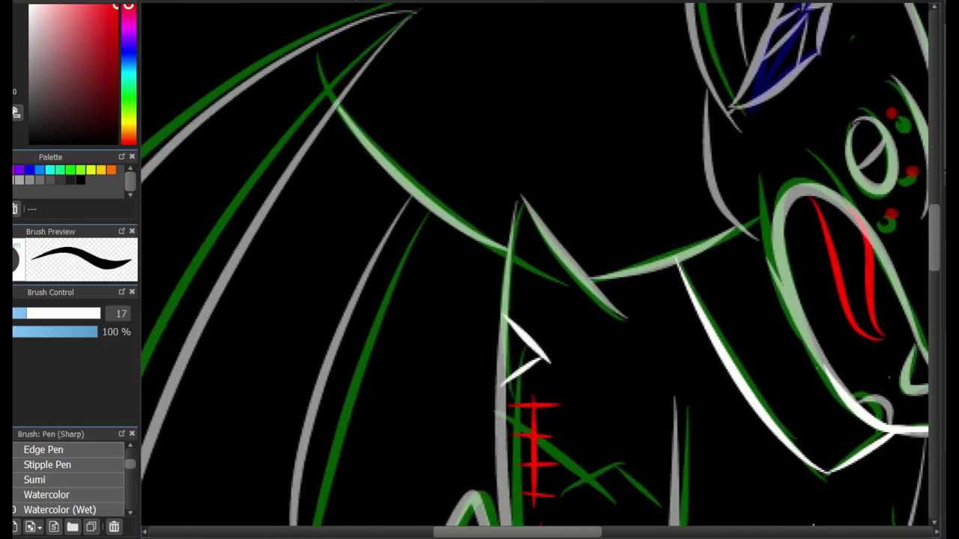
scroll(547, 150, up, 3)
scroll(570, 231, down, 3)
drag(569, 231, 814, 250)
scroll(813, 250, up, 2)
drag(494, 465, 646, 242)
scroll(647, 242, up, 2)
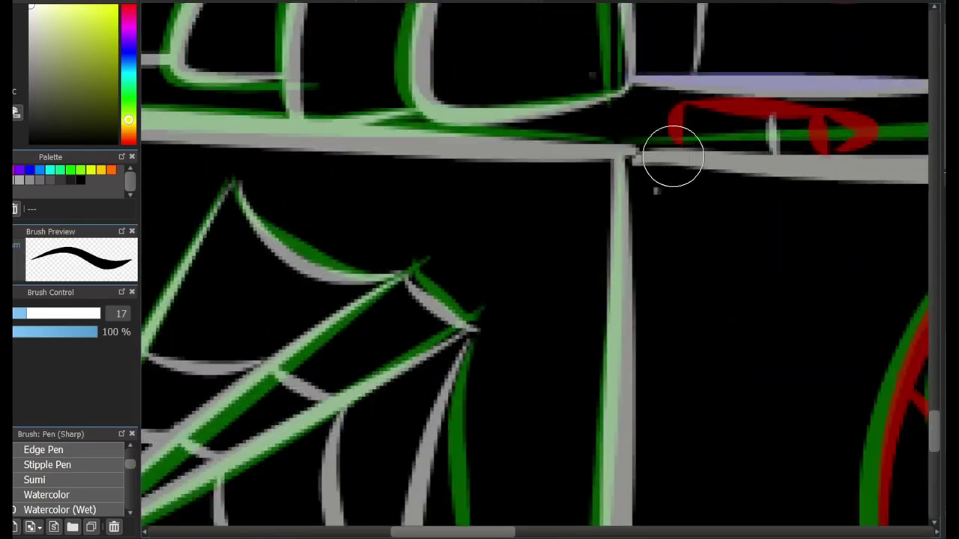
scroll(656, 191, down, 3)
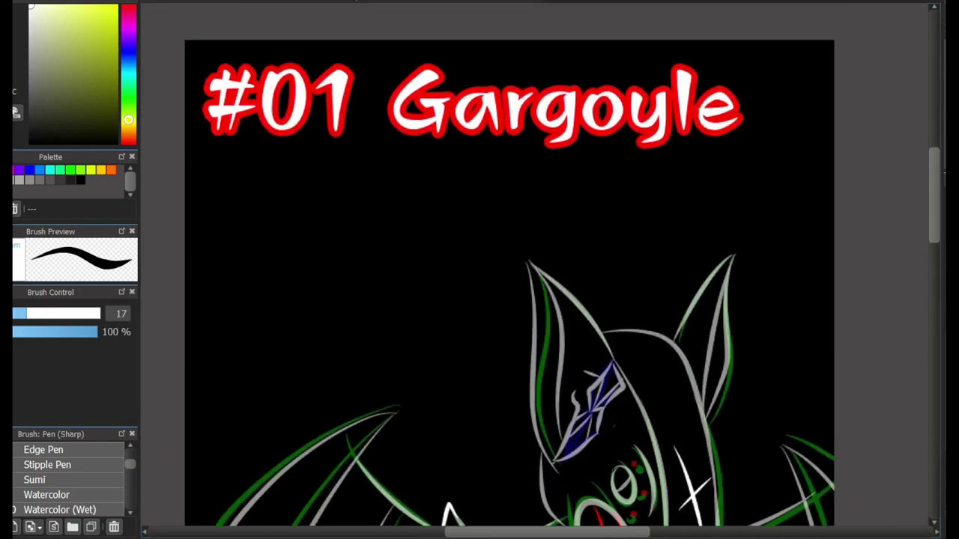
Draw a slightly slanting white line across the canvas below the "#01 Gargoyle" title
scroll(457, 122, up, 2)
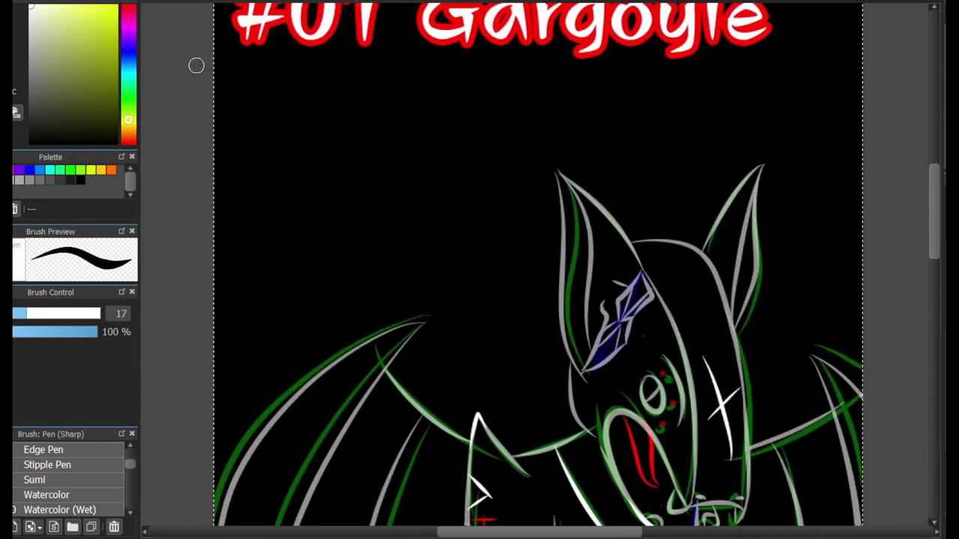
mouse_move(215, 67)
mouse_down()
mouse_move(426, 87)
mouse_move(334, 405)
mouse_up()
scroll(745, 155, down, 5)
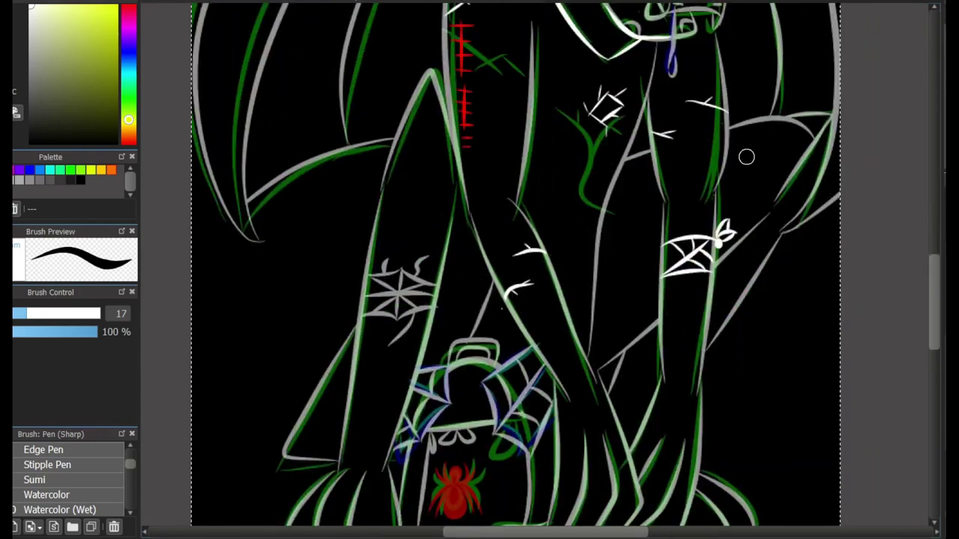
scroll(744, 154, down, 3)
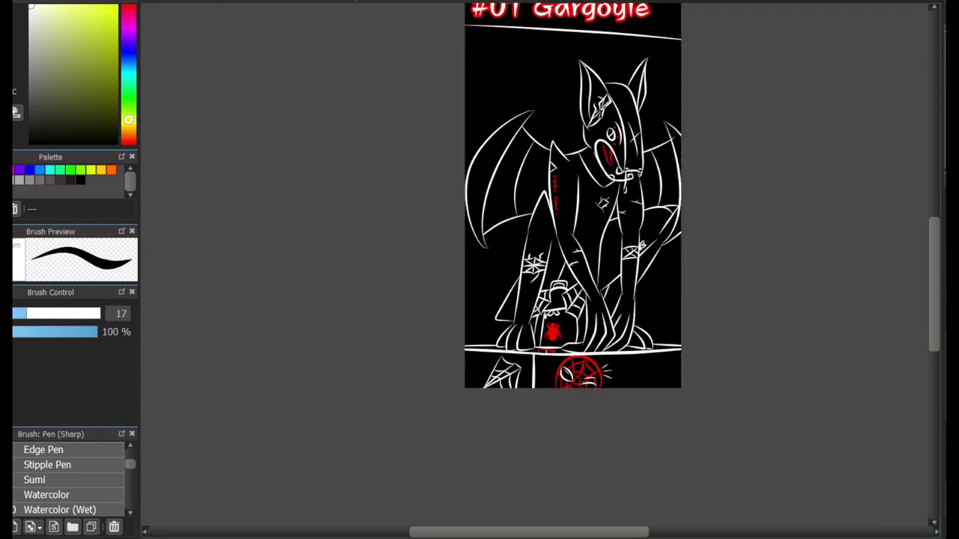
Invert the selection and draw two long curved white background lines down from the slanting top line, only behind the gargoyle, then deselect
key(ctrl+i)
scroll(674, 247, up, 2)
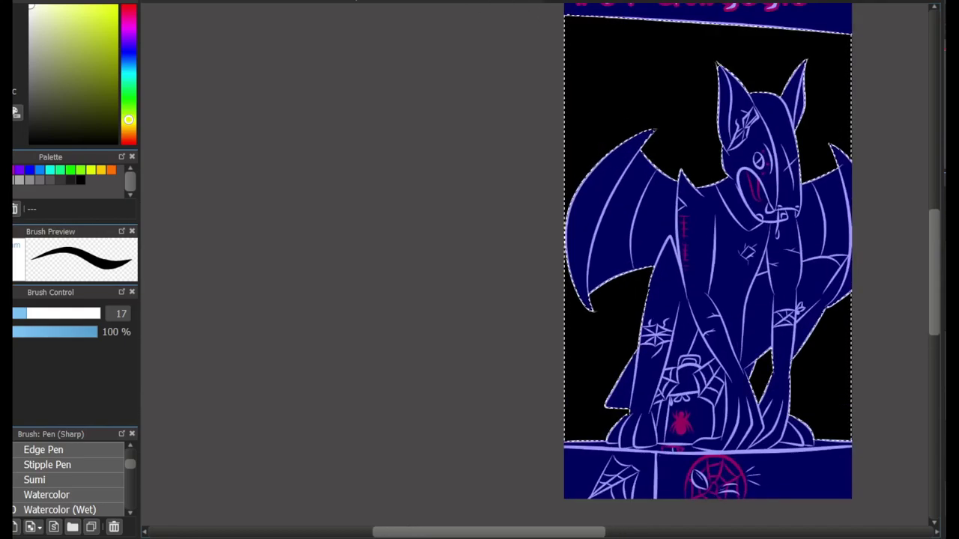
drag(637, 298, 478, 307)
drag(628, 39, 615, 99)
mouse_move(500, 33)
mouse_down()
mouse_move(479, 135)
mouse_move(478, 308)
mouse_up()
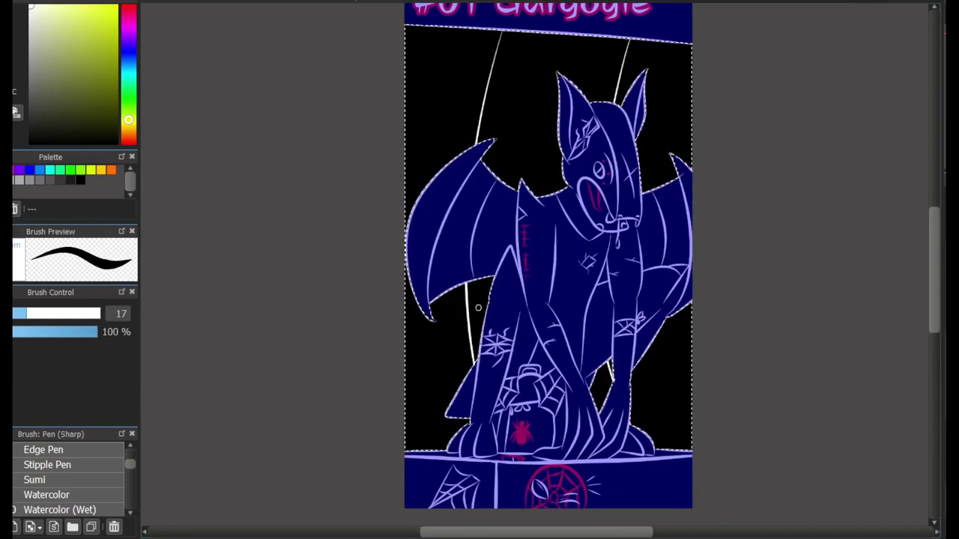
key(ctrl+d)
Erase the drip hanging below the muzzle and ink a small white spiderweb pendant with scalloped edges and inner threads in its place
scroll(522, 419, up, 4)
scroll(522, 420, down, 2)
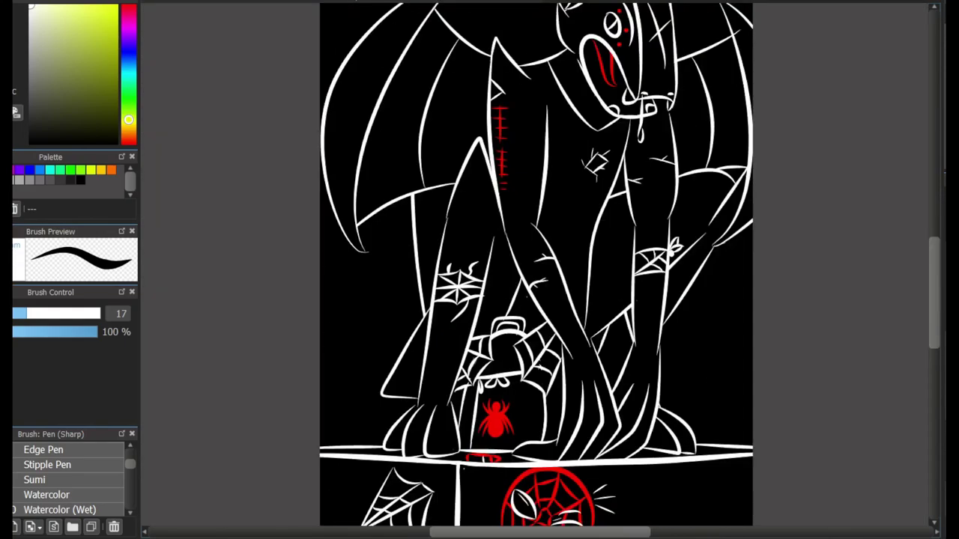
scroll(659, 155, up, 4)
scroll(659, 156, down, 4)
scroll(659, 156, up, 4)
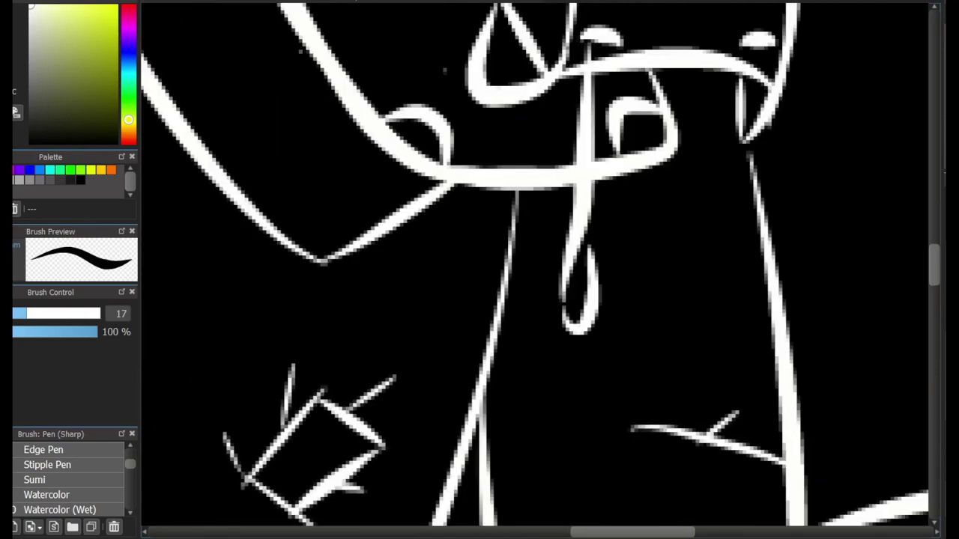
mouse_move(580, 251)
mouse_down()
mouse_move(568, 342)
mouse_move(571, 262)
mouse_move(589, 259)
mouse_up()
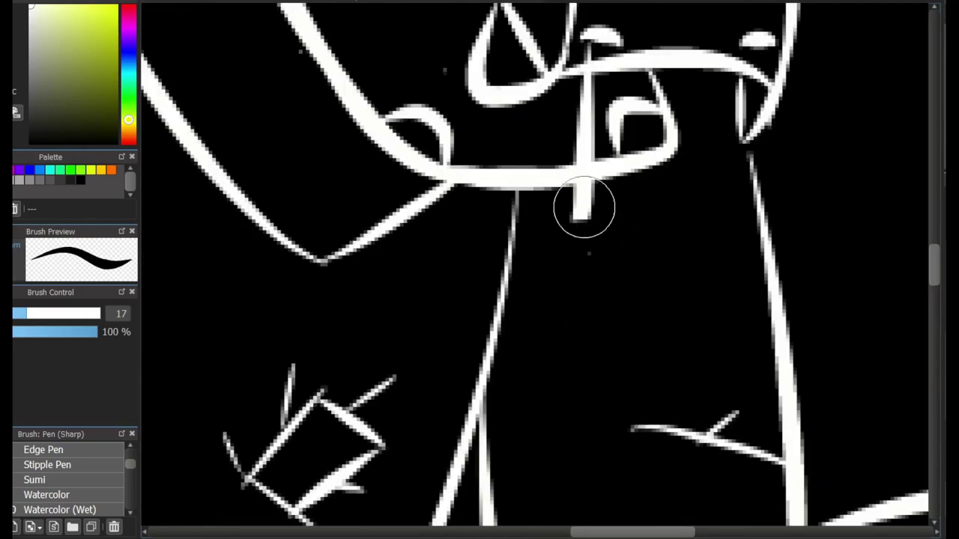
mouse_move(581, 221)
mouse_down()
mouse_move(532, 333)
mouse_move(640, 348)
mouse_up()
drag(528, 337, 643, 350)
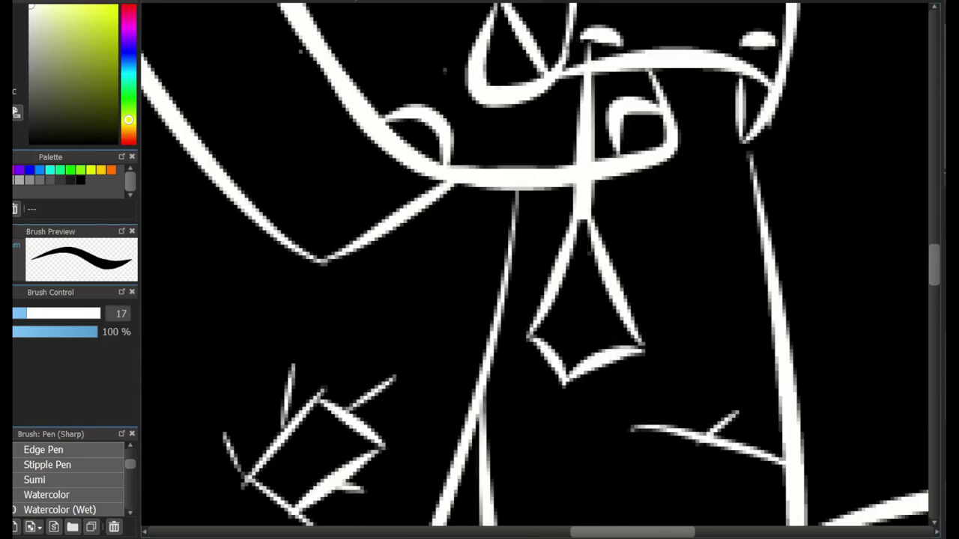
drag(580, 224, 576, 328)
scroll(575, 328, down, 5)
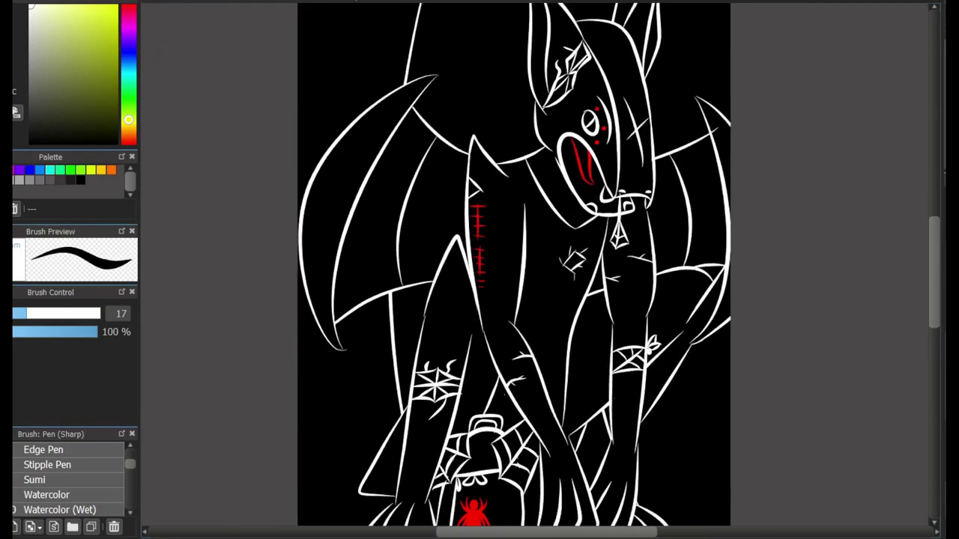
scroll(552, 192, down, 3)
scroll(507, 225, up, 5)
scroll(582, 188, up, 5)
scroll(582, 188, down, 5)
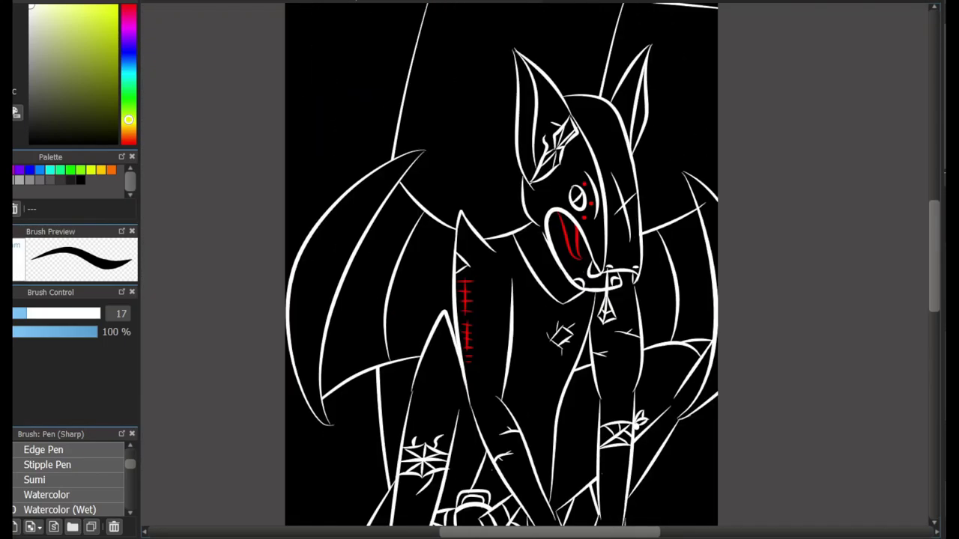
scroll(554, 150, up, 3)
scroll(375, 300, up, 3)
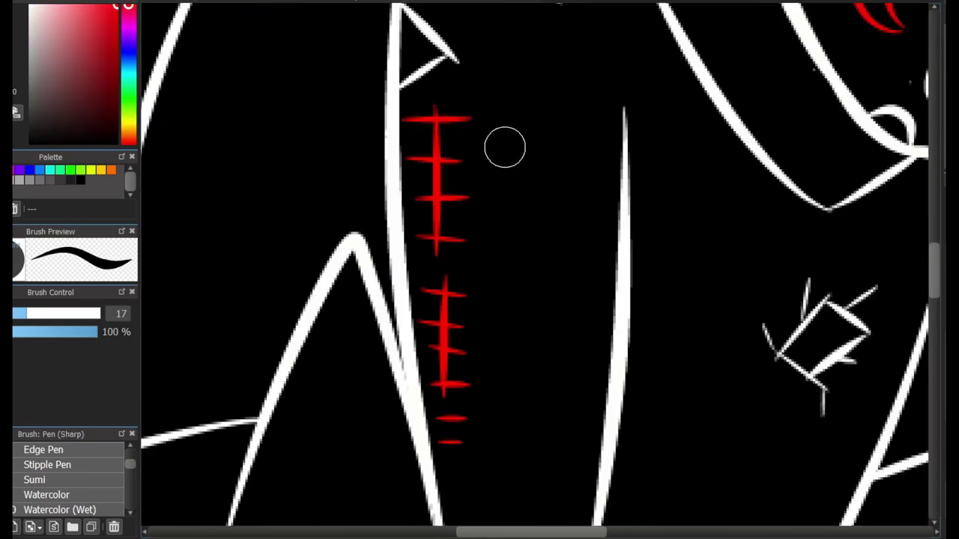
mouse_move(526, 191)
mouse_down()
mouse_move(525, 217)
mouse_move(483, 211)
mouse_up()
click(536, 222)
drag(572, 178, 558, 230)
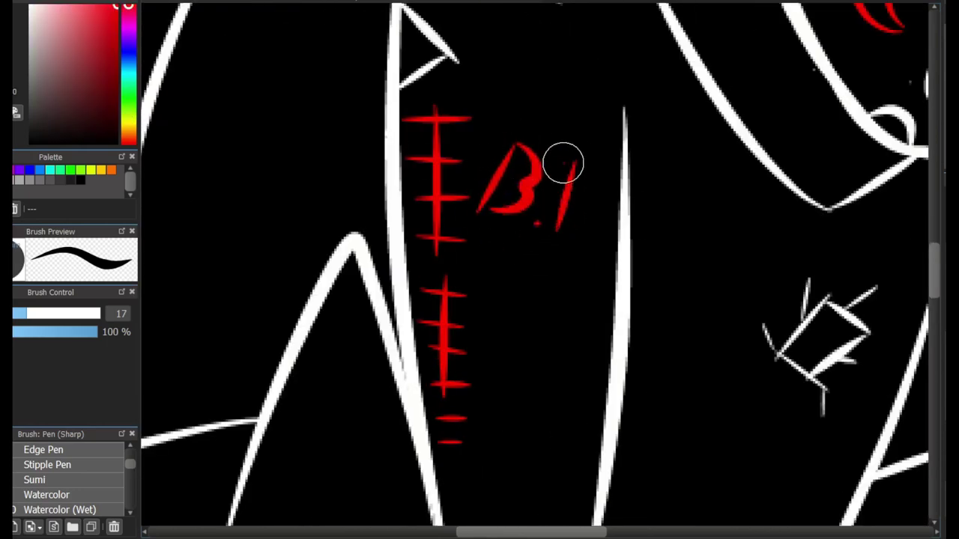
key(ctrl+z)
key(ctrl+z)
key(ctrl+z)
key(ctrl+z)
key(ctrl+z)
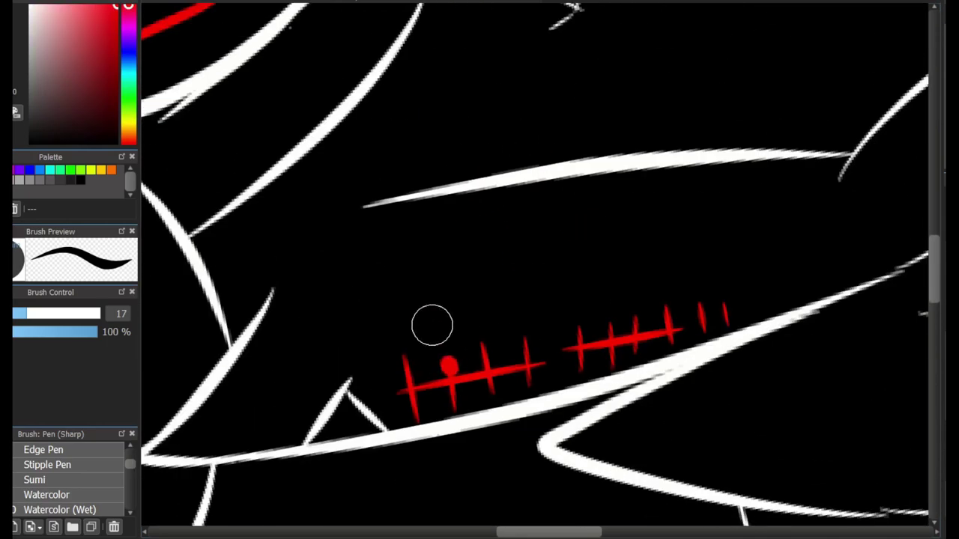
Letter "B.G.F." in red along the upper arm, beside the two rows of stitches
mouse_move(411, 282)
mouse_down()
mouse_move(419, 321)
mouse_move(411, 263)
mouse_move(450, 319)
mouse_up()
key(ctrl+z)
click(461, 316)
drag(514, 282, 504, 314)
click(541, 304)
drag(547, 247, 580, 244)
drag(569, 248, 567, 296)
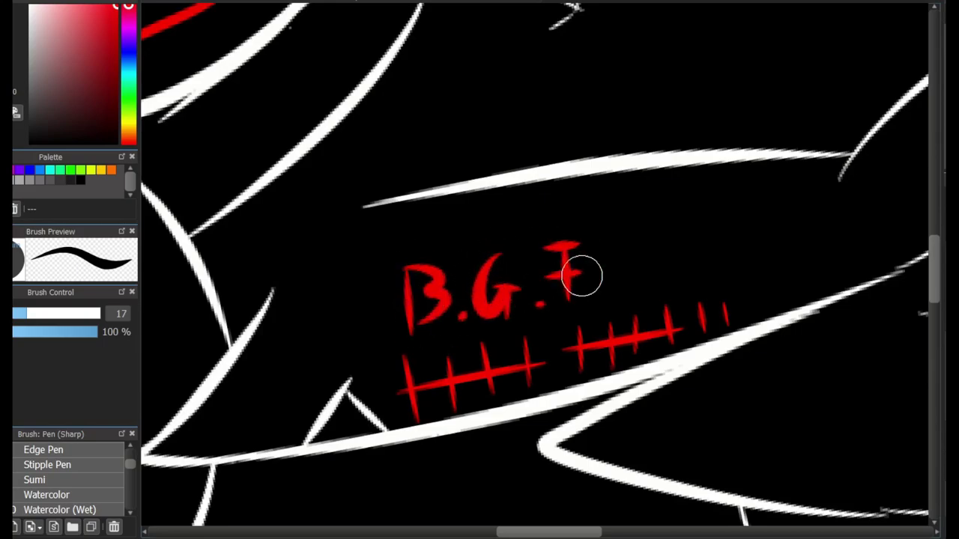
scroll(599, 296, down, 6)
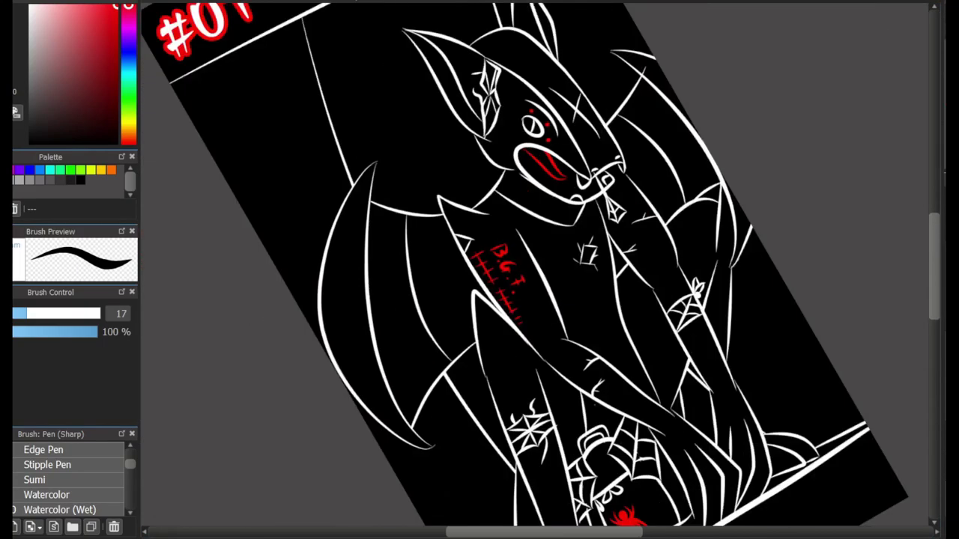
scroll(644, 224, up, 5)
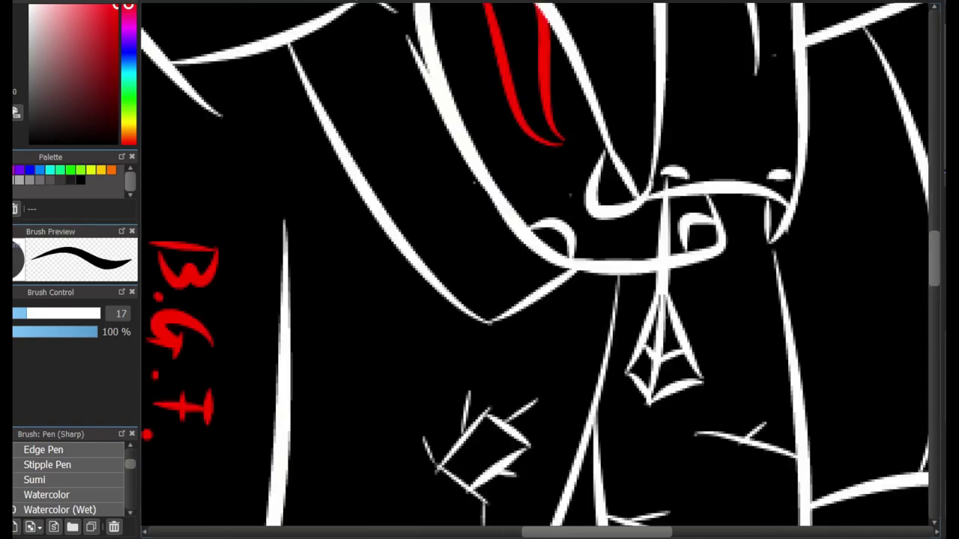
scroll(738, 366, down, 4)
scroll(738, 365, down, 4)
scroll(562, 337, up, 4)
scroll(540, 360, down, 4)
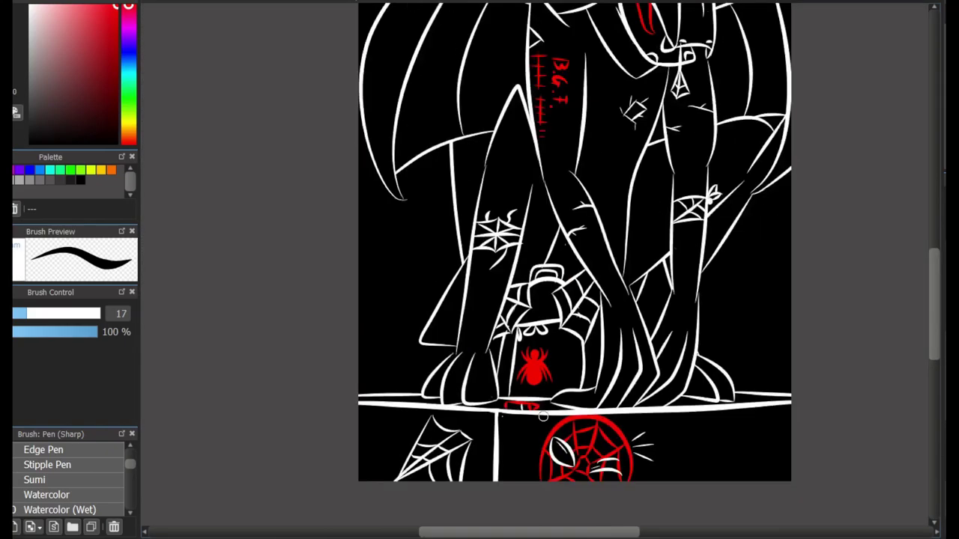
scroll(527, 382, up, 4)
Add thin branching white scars near the bent knee, one from its outer edge and one beside the stitched arm
key(x)
scroll(432, 325, up, 2)
scroll(307, 358, up, 2)
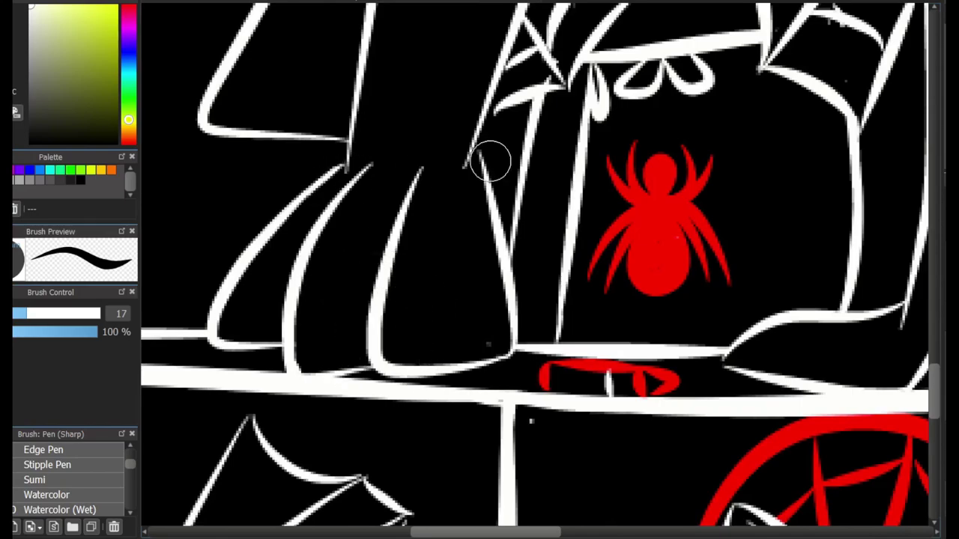
scroll(491, 162, right, 5)
scroll(261, 424, up, 2)
scroll(551, 487, up, 3)
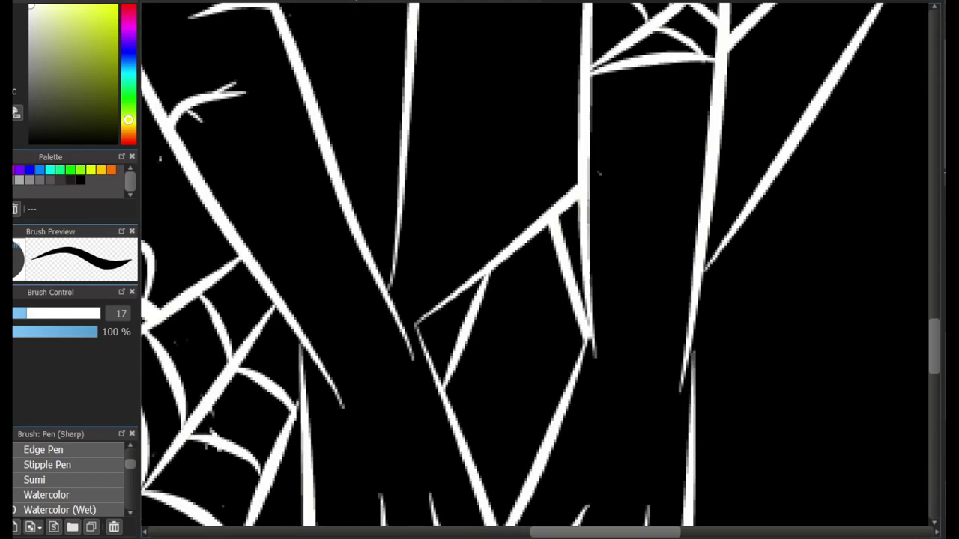
scroll(389, 289, left, 2)
scroll(376, 197, up, 3)
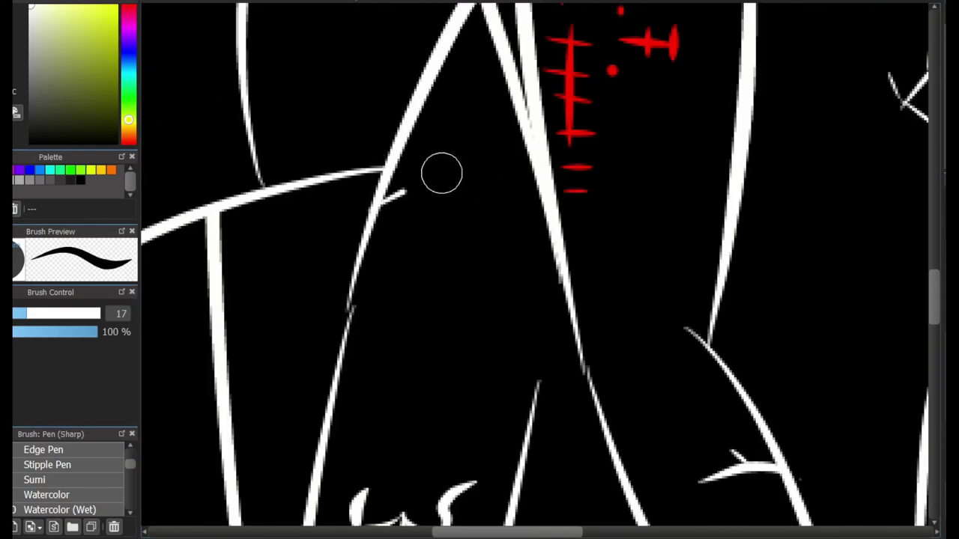
drag(384, 199, 484, 214)
drag(429, 177, 445, 165)
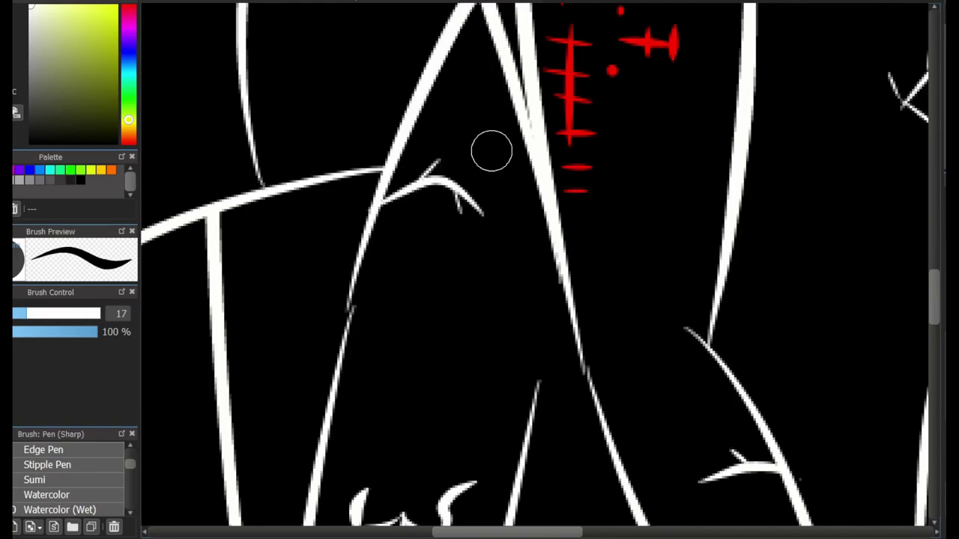
drag(491, 139, 500, 72)
drag(470, 96, 488, 104)
Examine the linework on the legs and the web-draped container up close, and check the figure as a whole
scroll(491, 75, down, 5)
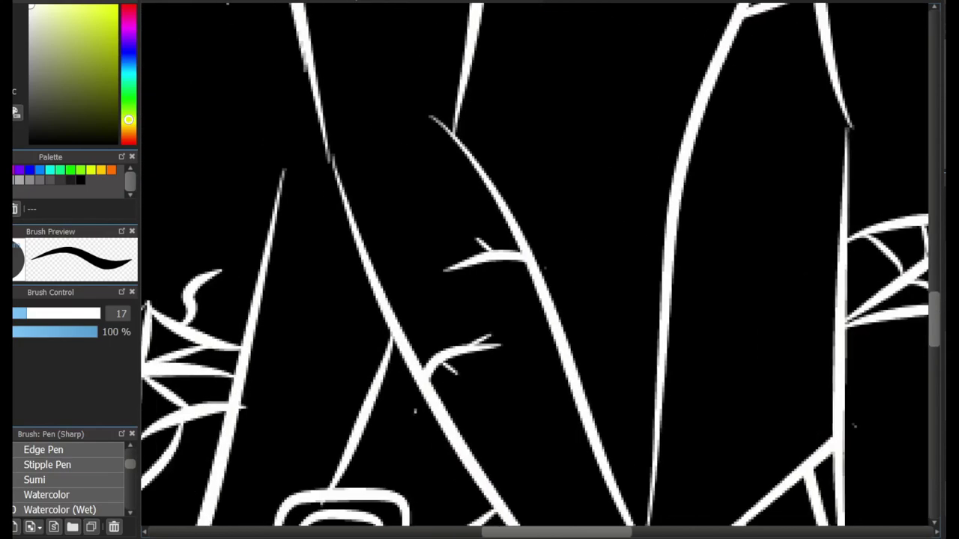
scroll(609, 217, up, 4)
key(e)
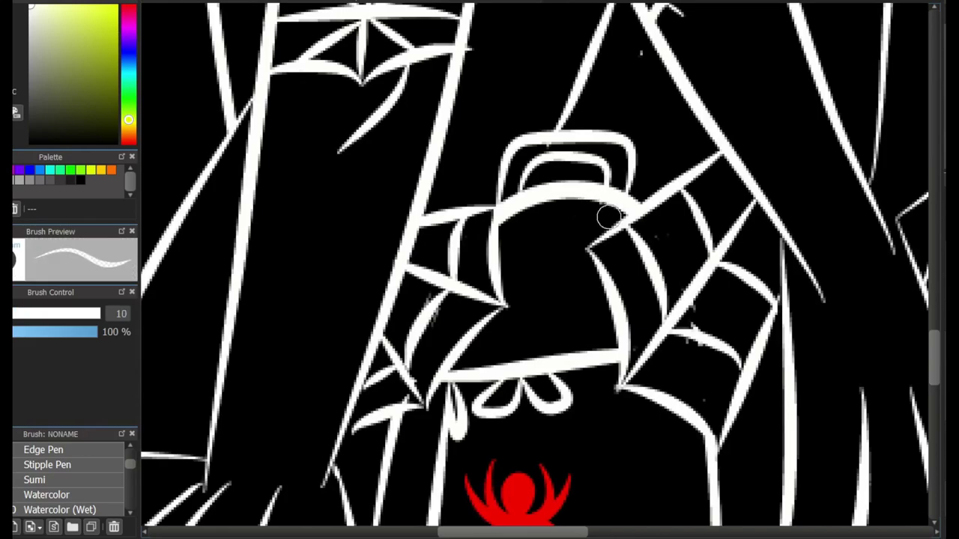
scroll(524, 93, up, 3)
scroll(546, 117, down, 6)
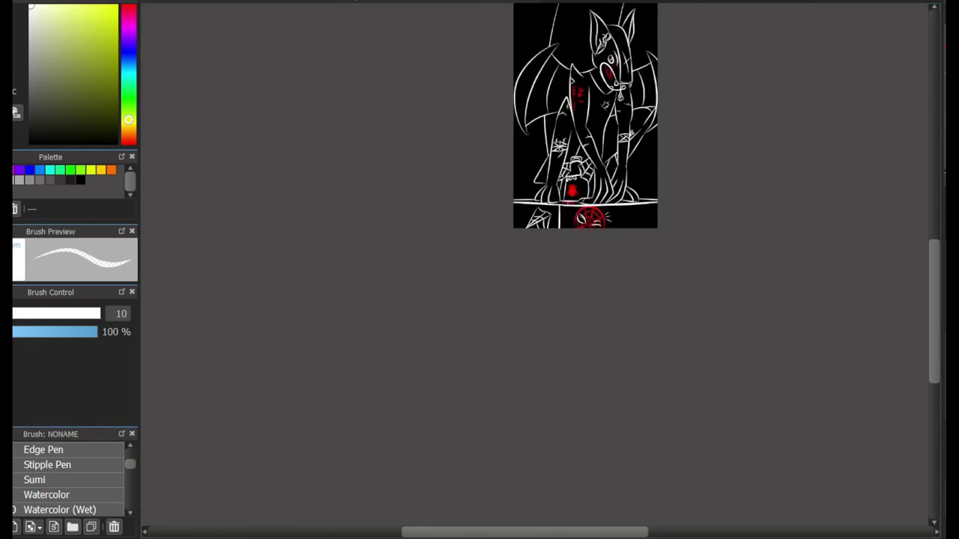
scroll(547, 117, up, 1)
scroll(569, 225, up, 2)
scroll(567, 360, up, 3)
scroll(567, 360, down, 3)
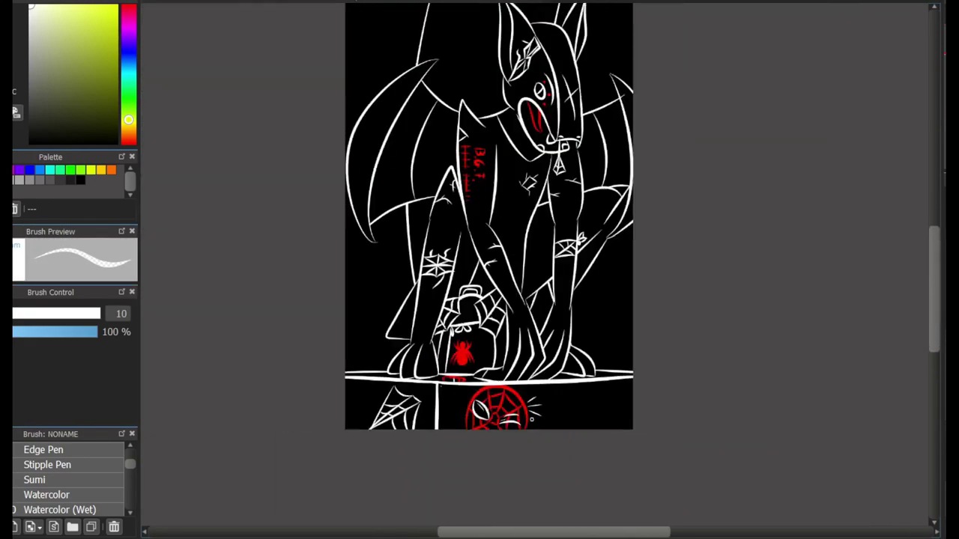
scroll(499, 191, up, 2)
scroll(499, 191, down, 3)
scroll(520, 332, up, 2)
scroll(775, 297, down, 2)
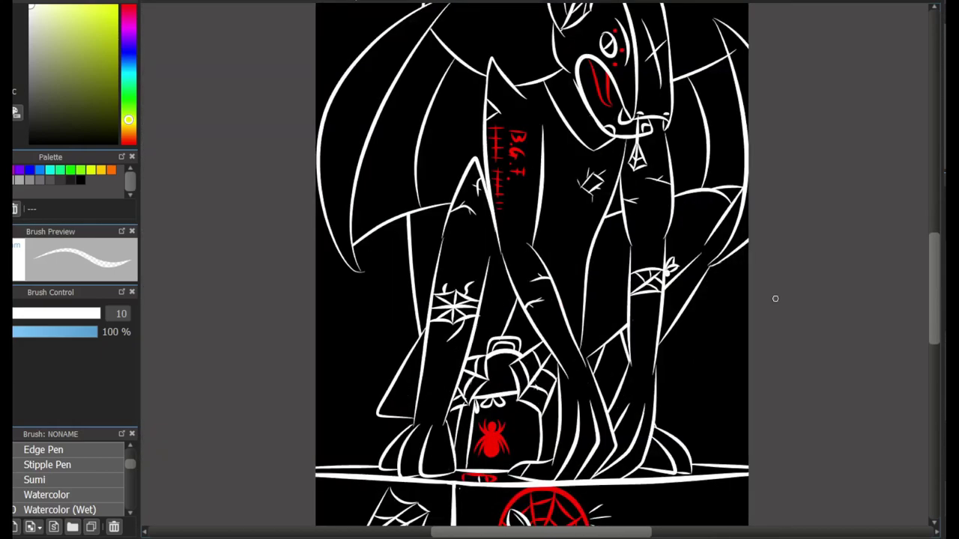
Touch up the rear leg's white outline at the wing's lower tip and add short vertical dashes below the square chest scar
scroll(775, 297, up, 5)
key(e)
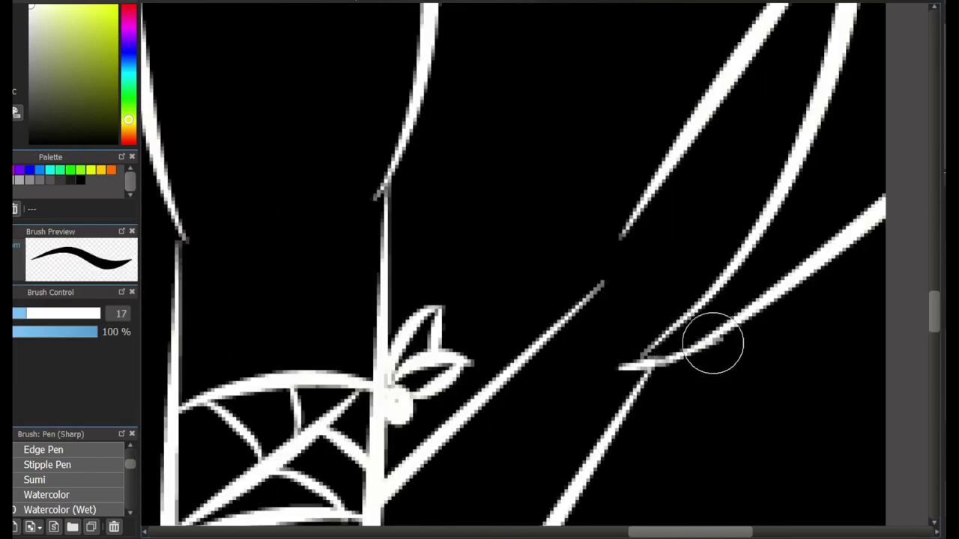
scroll(690, 331, down, 4)
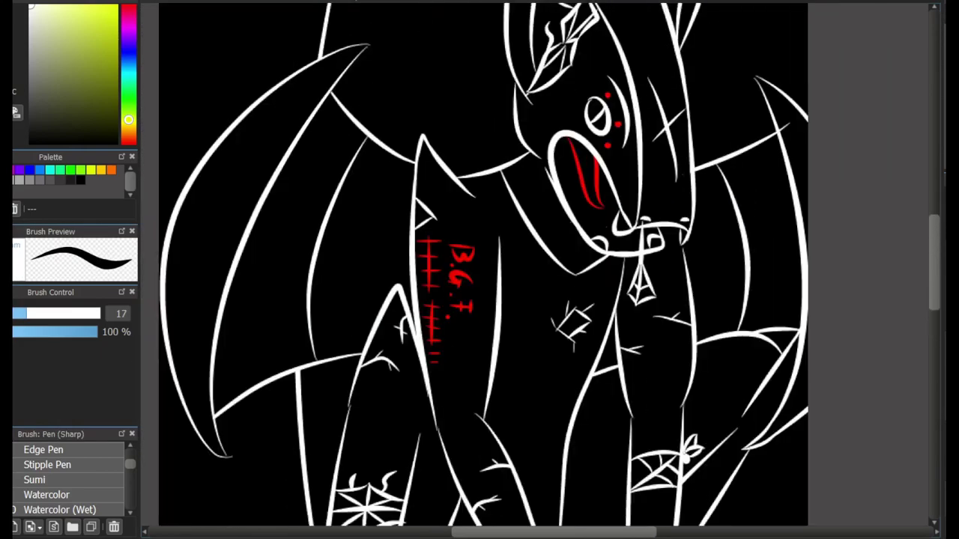
scroll(525, 299, up, 4)
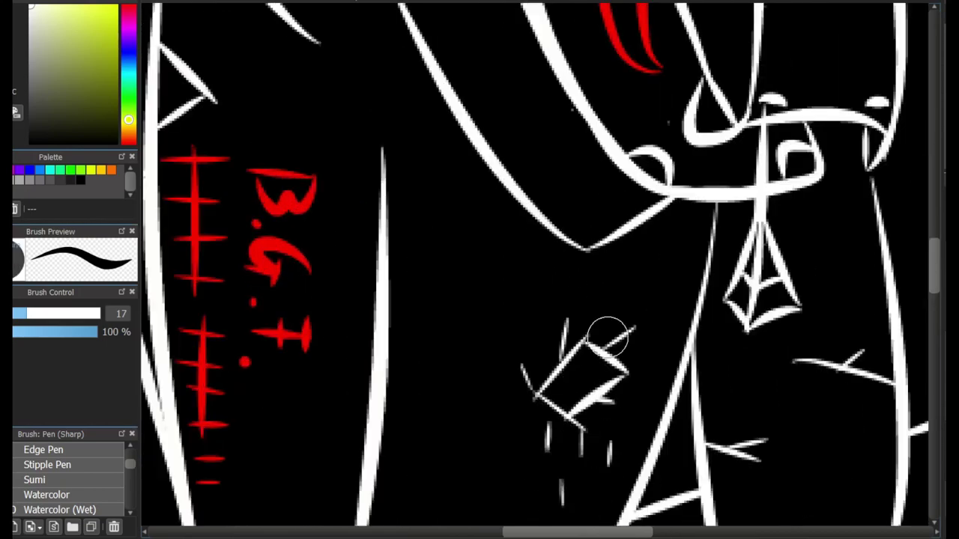
Check the linework of the container, webs, paws and wings in the mirrored view and in the normal view
scroll(608, 337, down, 4)
scroll(777, 216, down, 2)
scroll(553, 339, up, 4)
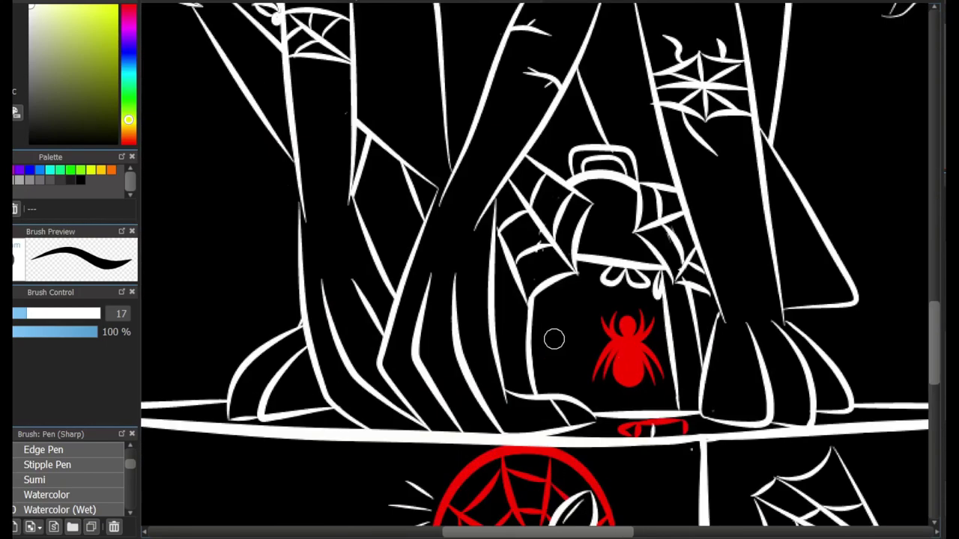
scroll(554, 340, up, 2)
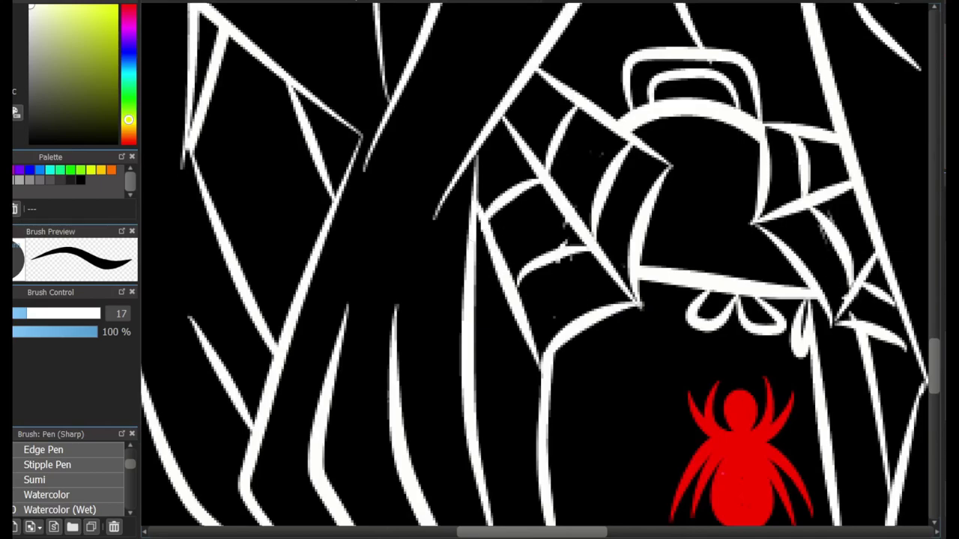
key(e)
scroll(557, 230, up, 1)
scroll(570, 287, up, 3)
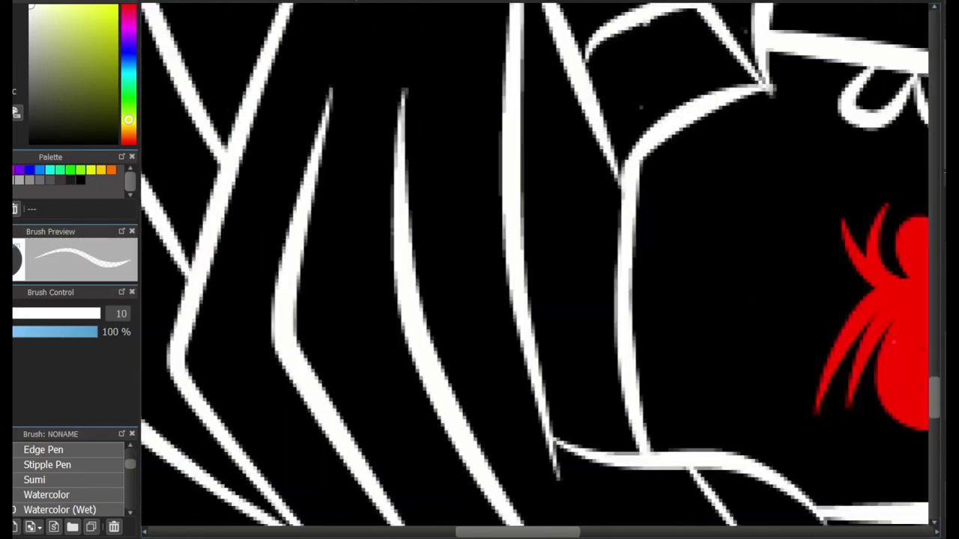
scroll(613, 259, down, 6)
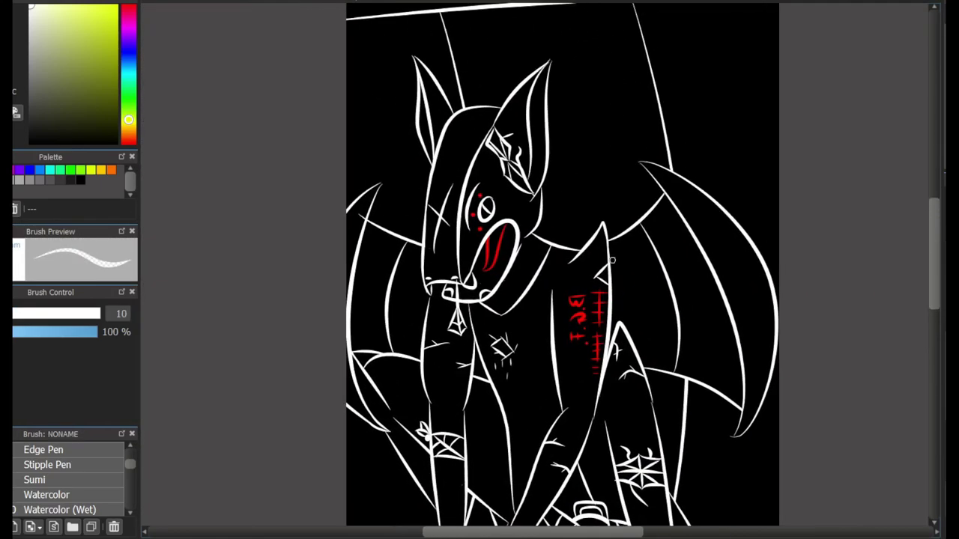
scroll(389, 281, up, 5)
scroll(387, 225, down, 5)
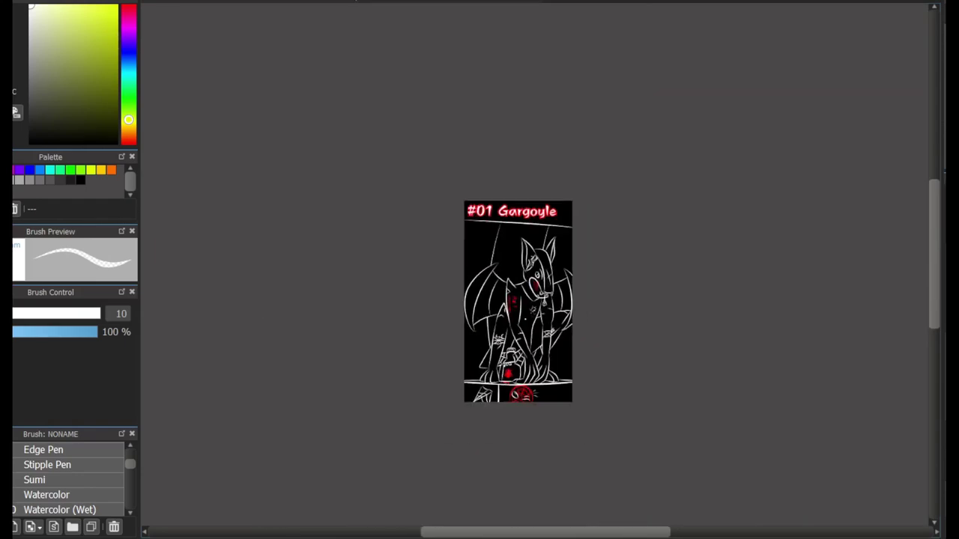
scroll(792, 244, up, 4)
scroll(911, 317, up, 3)
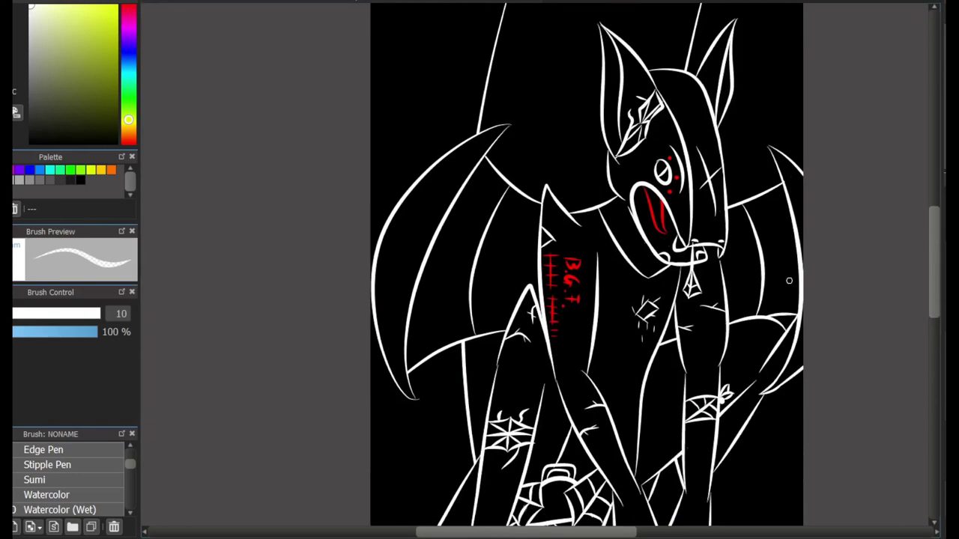
Ink a white spiderweb in the corner between the slanting top line and the first background line, with two radial threads and curved cross threads
scroll(585, 270, down, 5)
scroll(517, 127, up, 6)
key(b)
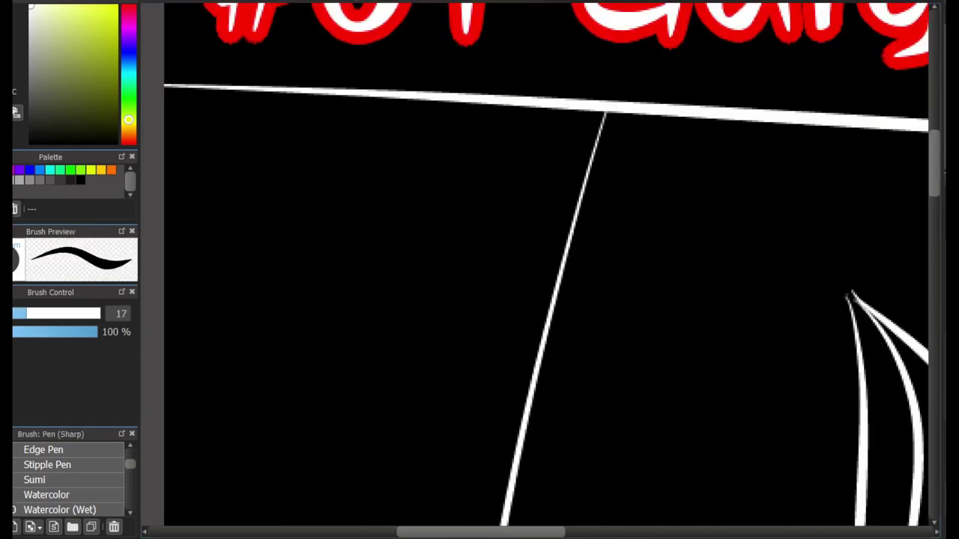
drag(400, 181, 530, 340)
drag(415, 103, 400, 180)
drag(400, 180, 604, 112)
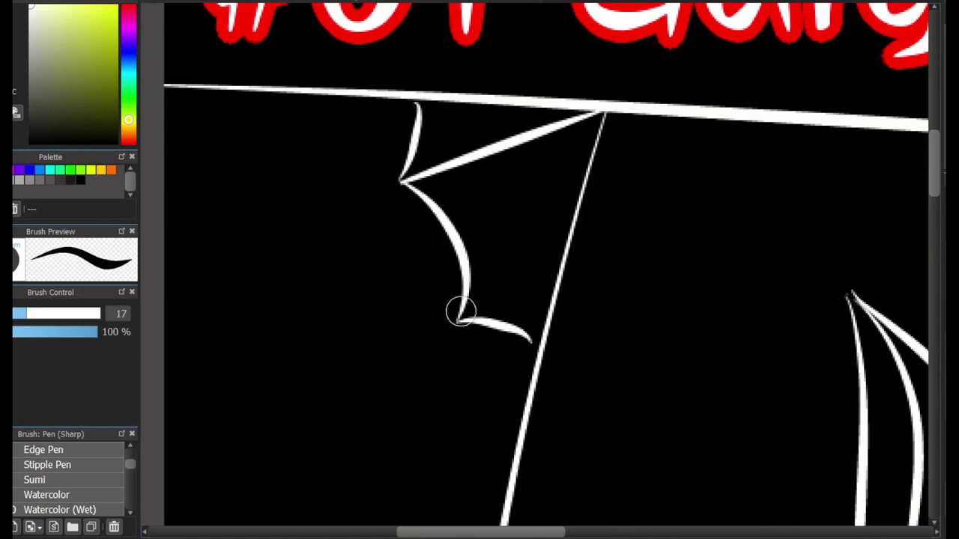
drag(457, 321, 604, 113)
drag(481, 104, 474, 159)
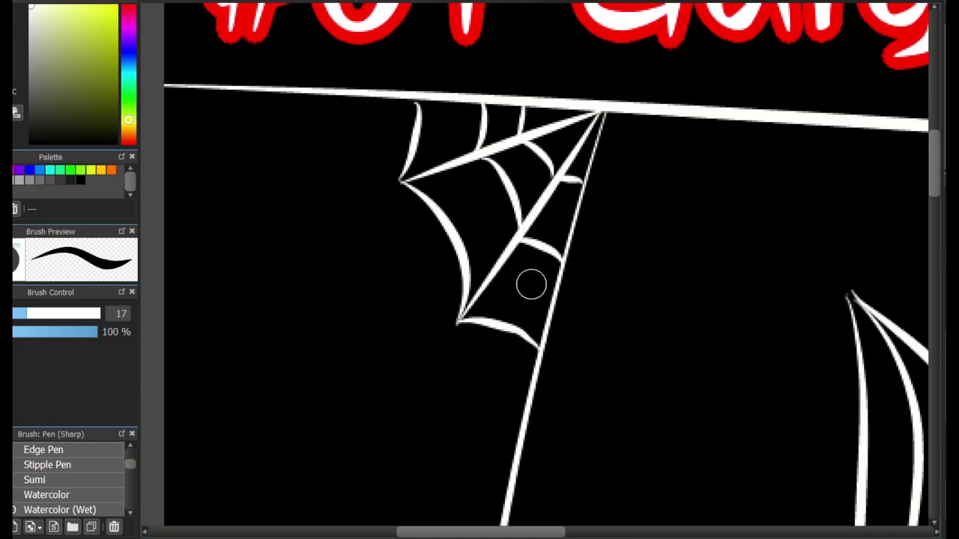
scroll(531, 283, down, 5)
scroll(571, 169, up, 4)
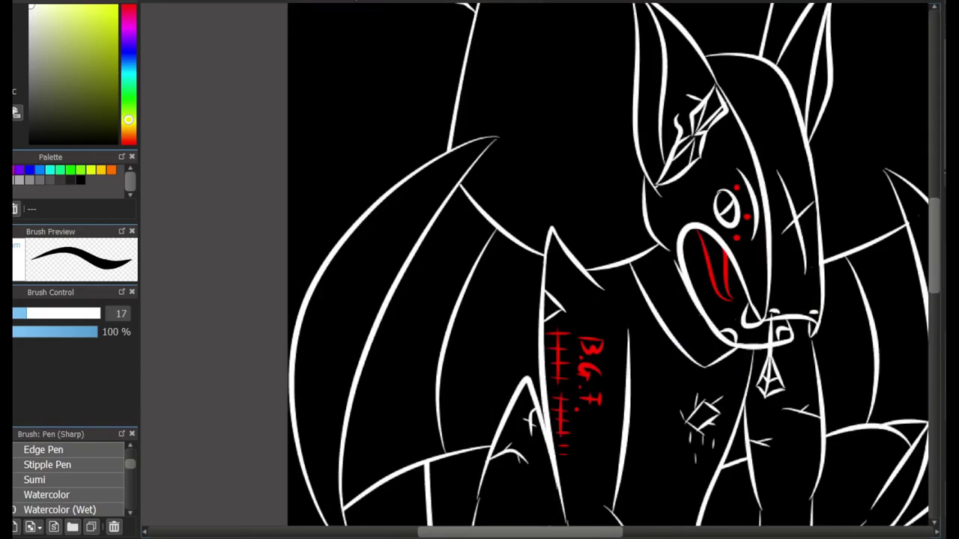
scroll(607, 270, down, 3)
scroll(525, 450, up, 3)
scroll(570, 269, up, 5)
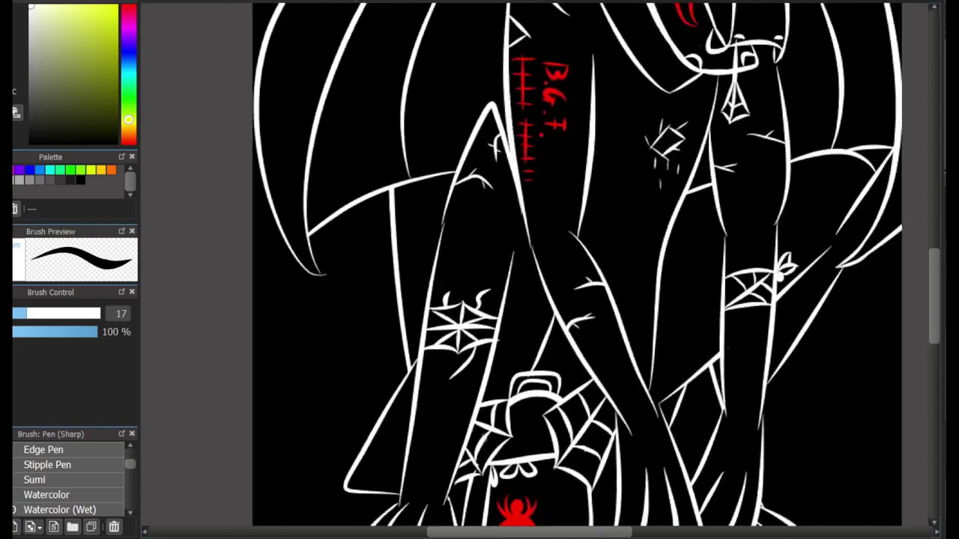
scroll(569, 270, down, 4)
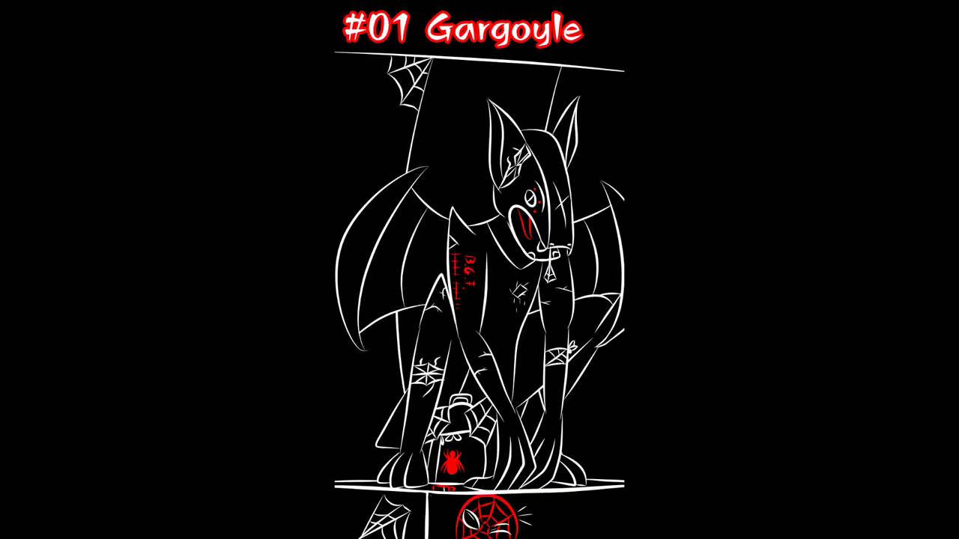